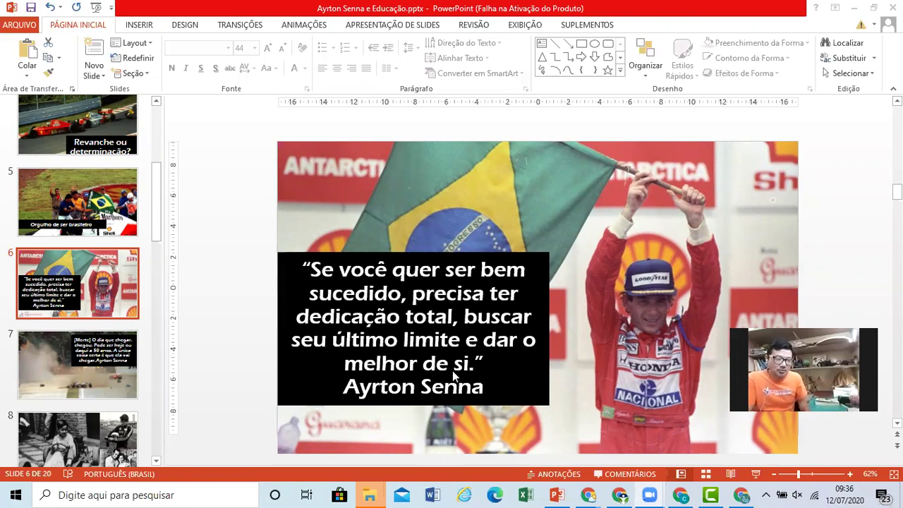
Switch from the PowerPoint quote slide to Chrome's 'ayrton senna frases' search results.
{"action": "key", "text": "alt+Tab"}
{"action": "key", "text": "Tab"}
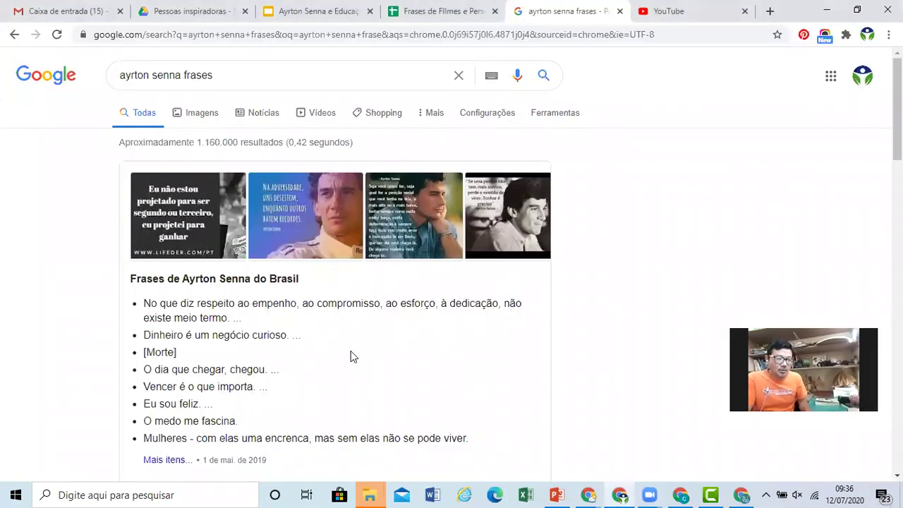
Open the 'Ayrton Senna - Pensador' quotes page from further down the results.
{"action": "scroll", "coordinate": [350, 350], "scroll_direction": "down", "scroll_amount": 3}
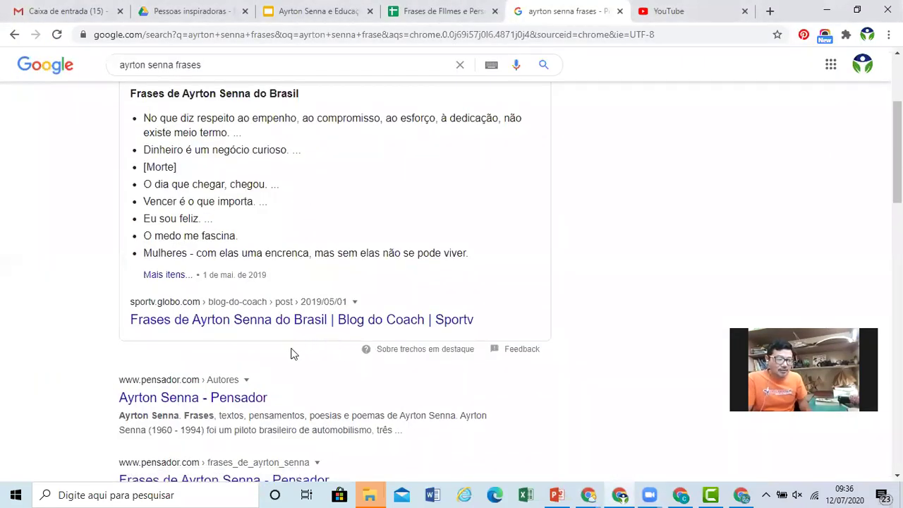
{"action": "left_click", "coordinate": [237, 396]}
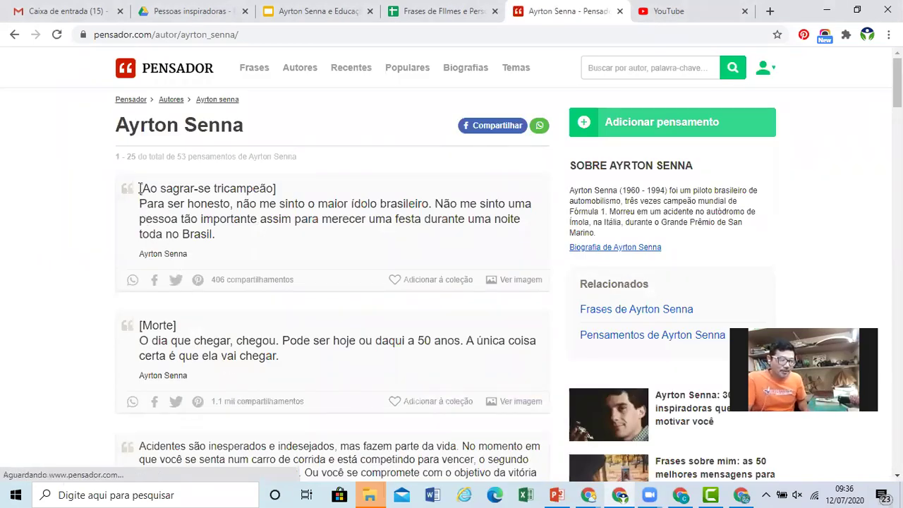
Select the Senna quotes from the first one through 'Não sei dirigir', then launch Word.
{"action": "left_click_drag", "start_coordinate": [140, 189], "coordinate": [219, 221]}
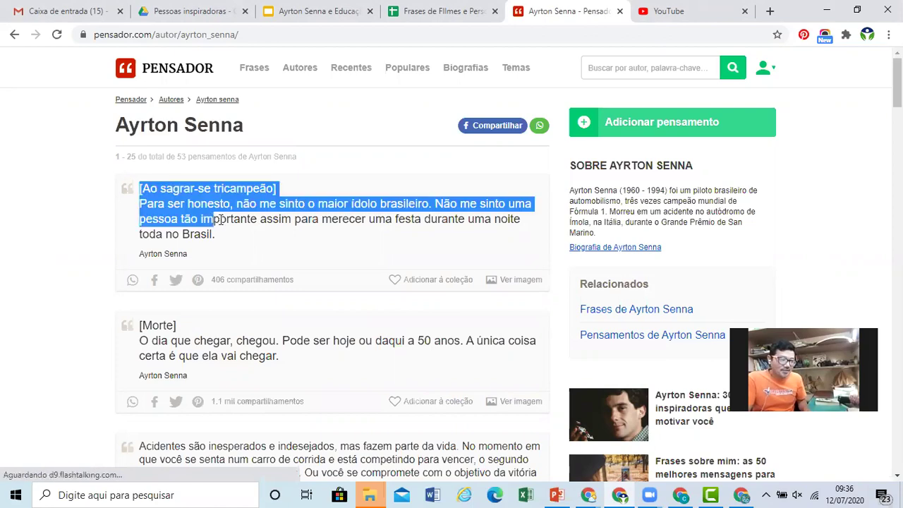
{"action": "scroll", "coordinate": [220, 221], "scroll_direction": "down", "scroll_amount": 4}
{"action": "scroll", "coordinate": [220, 220], "scroll_direction": "down", "scroll_amount": 3}
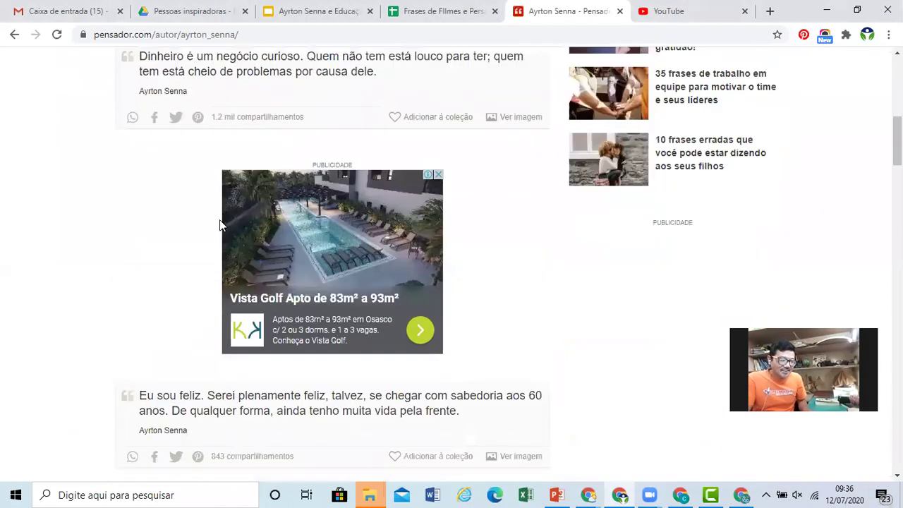
{"action": "scroll", "coordinate": [219, 224], "scroll_direction": "down", "scroll_amount": 3}
{"action": "scroll", "coordinate": [220, 224], "scroll_direction": "down", "scroll_amount": 2}
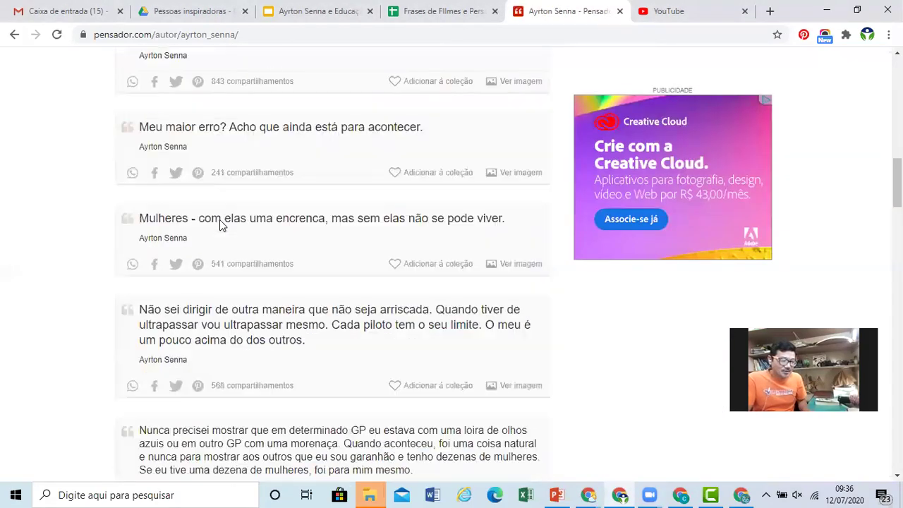
{"action": "scroll", "coordinate": [219, 220], "scroll_direction": "down", "scroll_amount": 1}
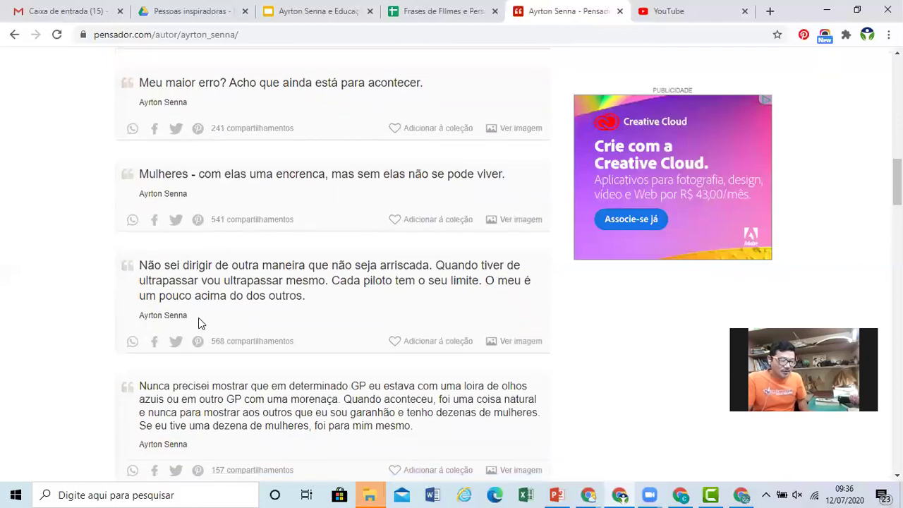
{"action": "left_click", "coordinate": [198, 318], "text": "shift"}
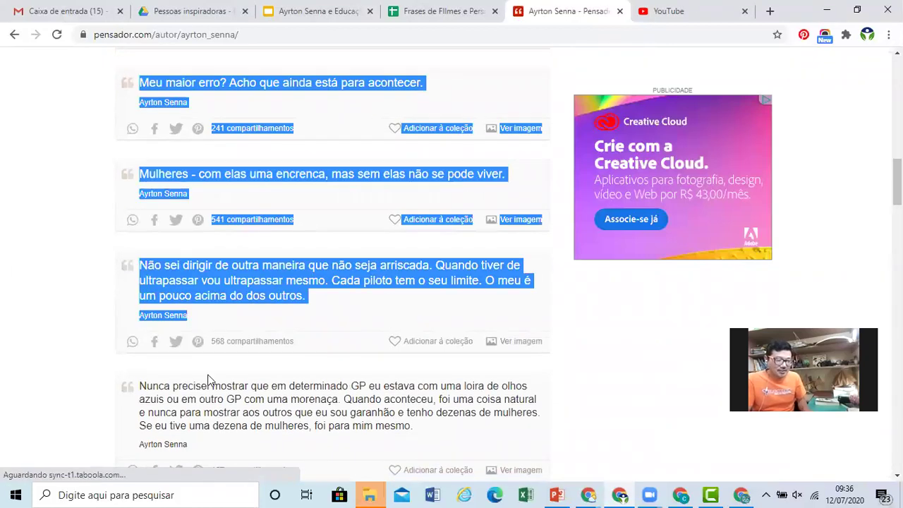
{"action": "left_click", "coordinate": [435, 493]}
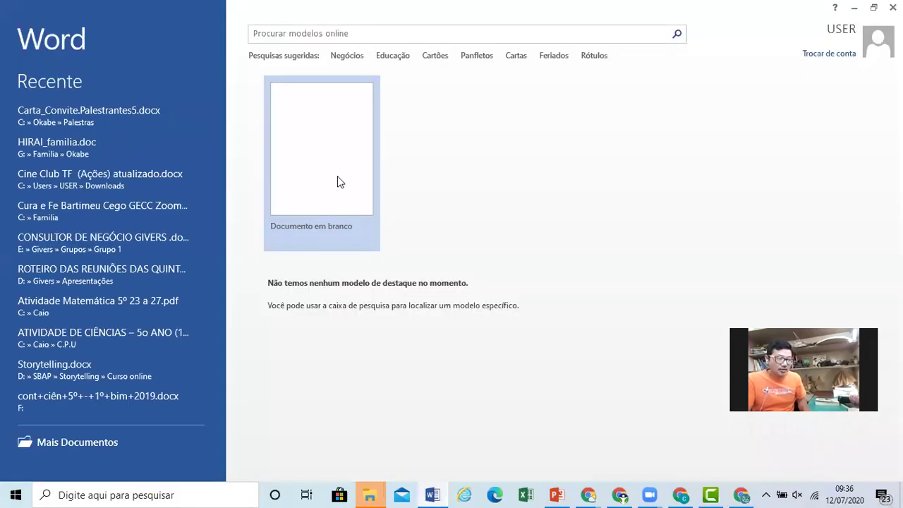
Create a blank Word document, closing the activation notice and enabling the blocked content.
{"action": "left_click", "coordinate": [337, 182]}
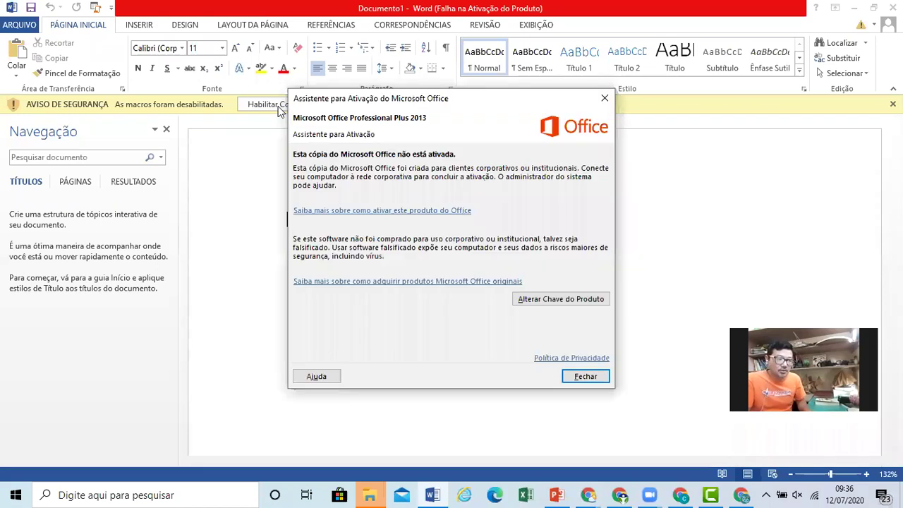
{"action": "left_click", "coordinate": [585, 376]}
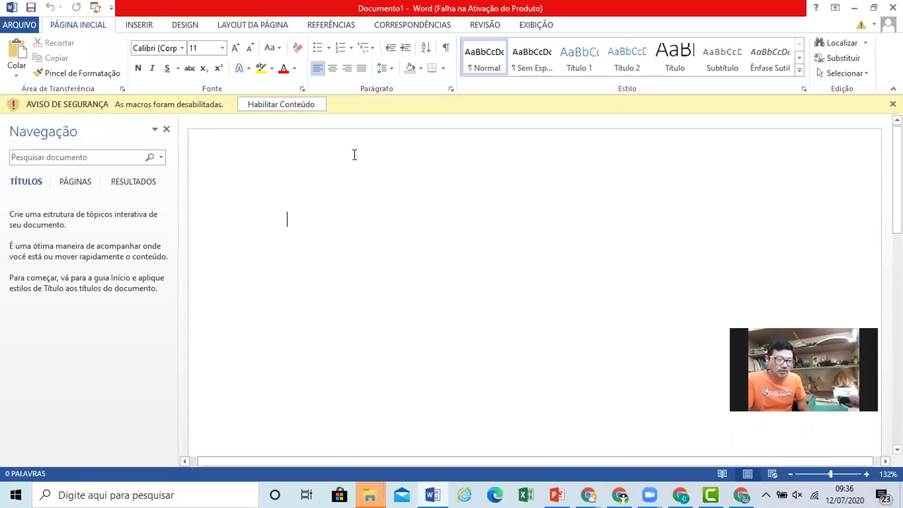
{"action": "left_click", "coordinate": [299, 106]}
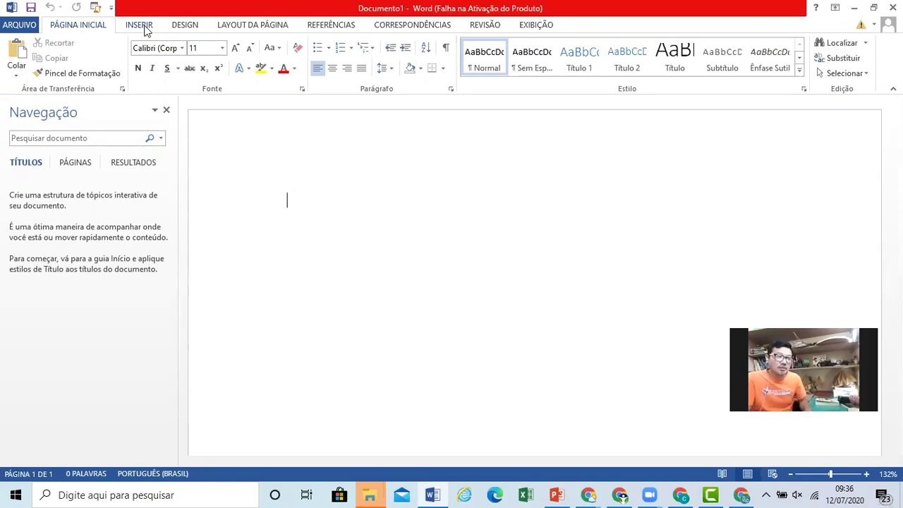
{"action": "left_click", "coordinate": [145, 31]}
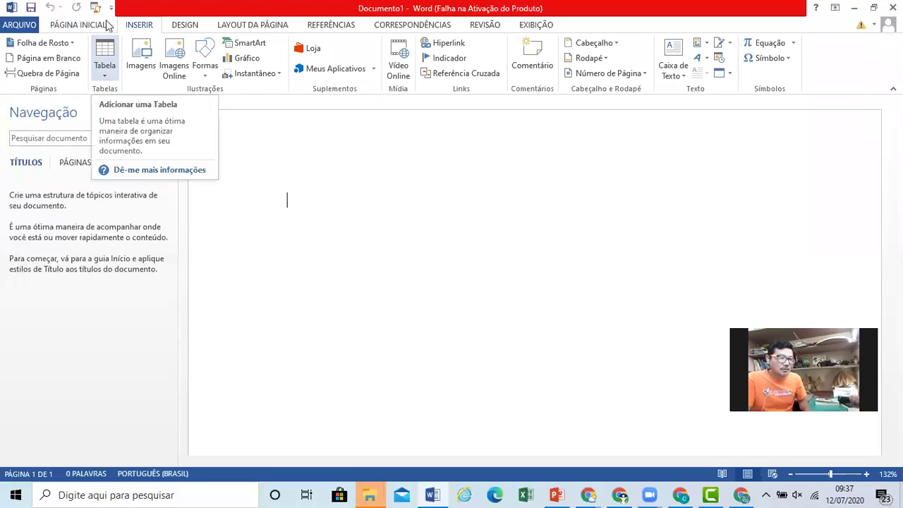
{"action": "left_click", "coordinate": [81, 25]}
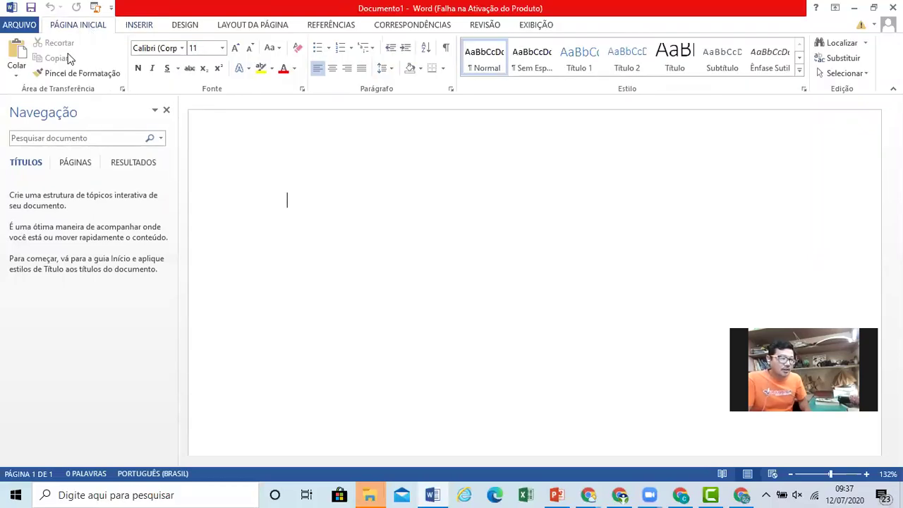
Paste the copied quotes with Manter Somente Texto and return to the document start.
{"action": "left_click", "coordinate": [16, 73]}
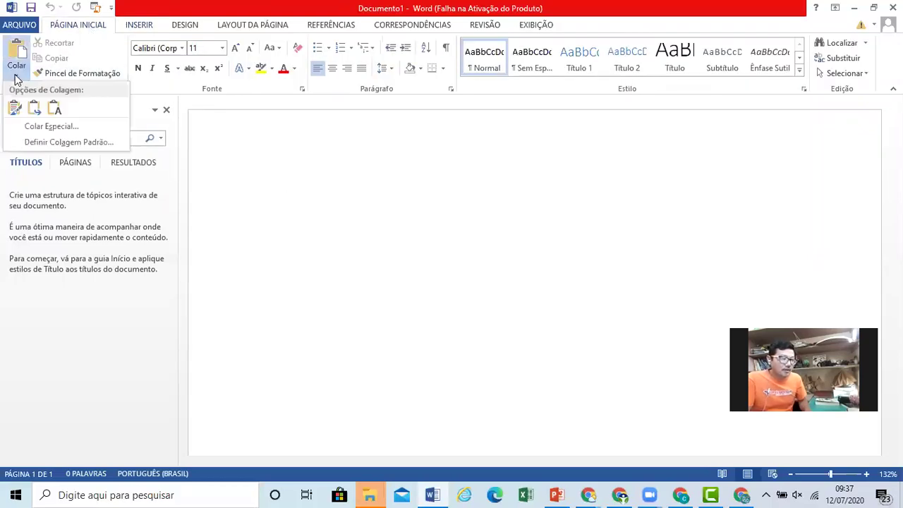
{"action": "left_click", "coordinate": [57, 111]}
{"action": "scroll", "coordinate": [385, 257], "scroll_direction": "down", "scroll_amount": 10}
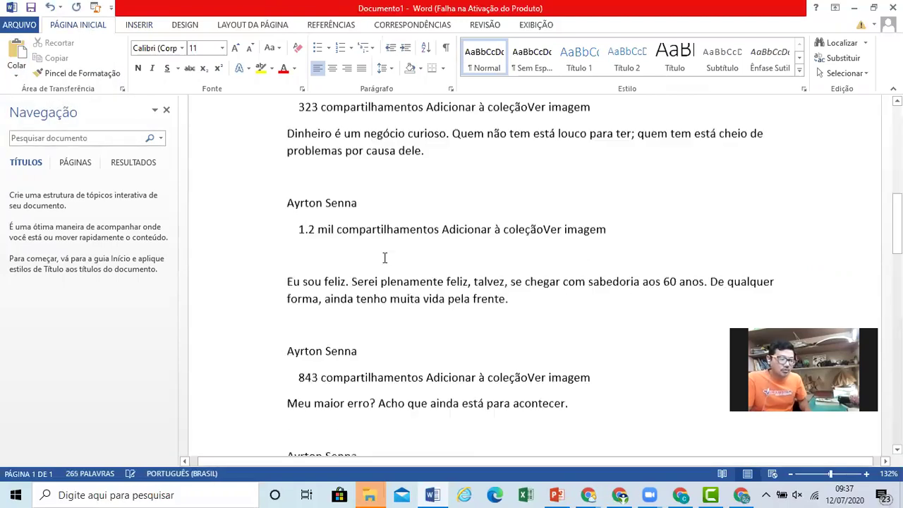
{"action": "key", "text": "ctrl+Home"}
{"action": "key", "text": "End"}
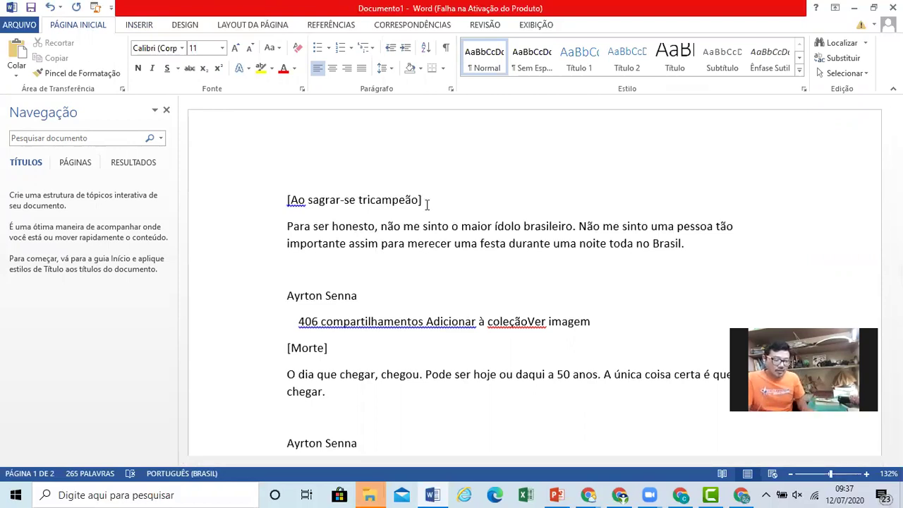
{"action": "key", "text": "ctrl+a"}
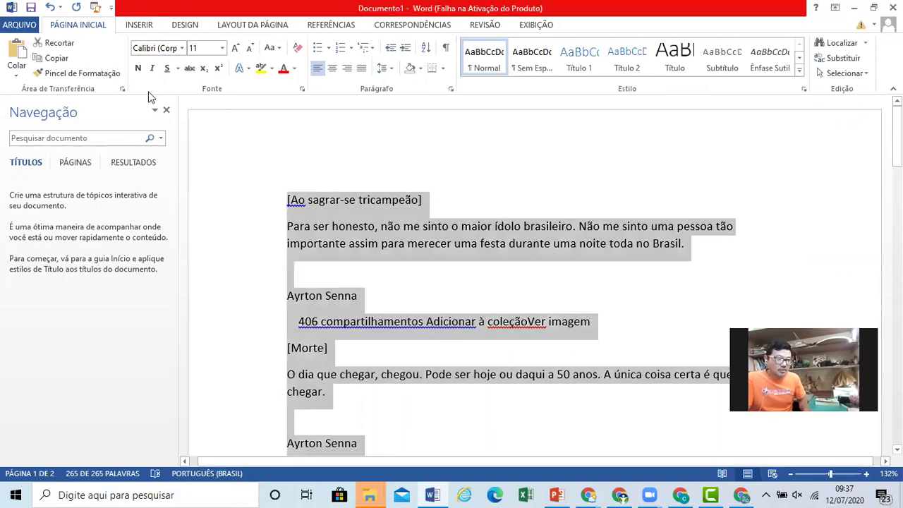
{"action": "left_click", "coordinate": [141, 26]}
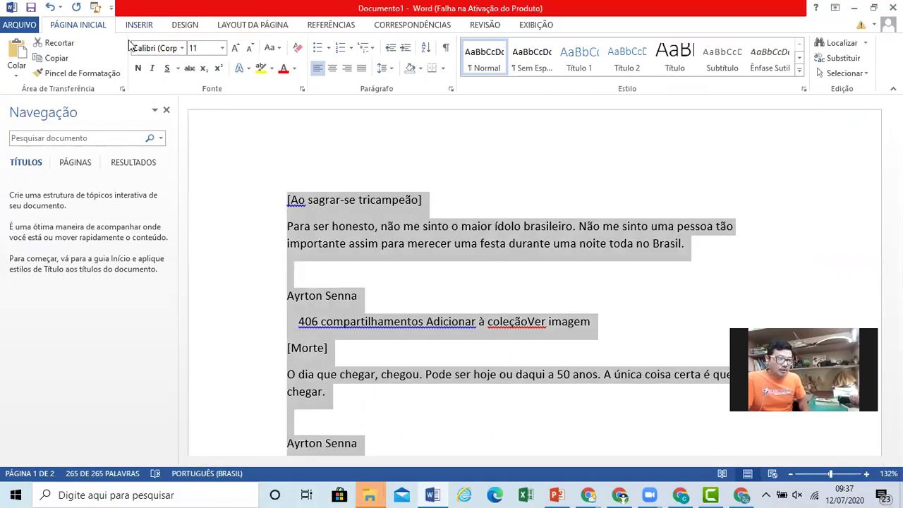
{"action": "left_click", "coordinate": [106, 78]}
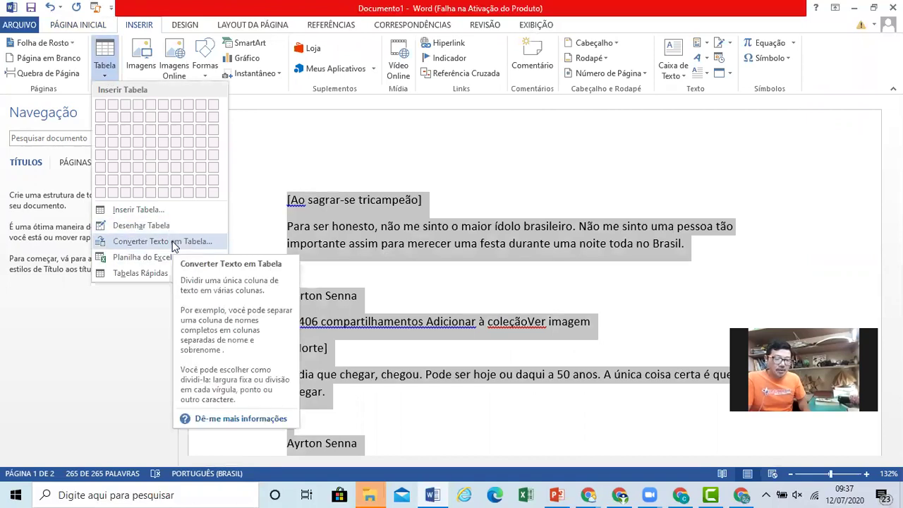
{"action": "left_click", "coordinate": [175, 246]}
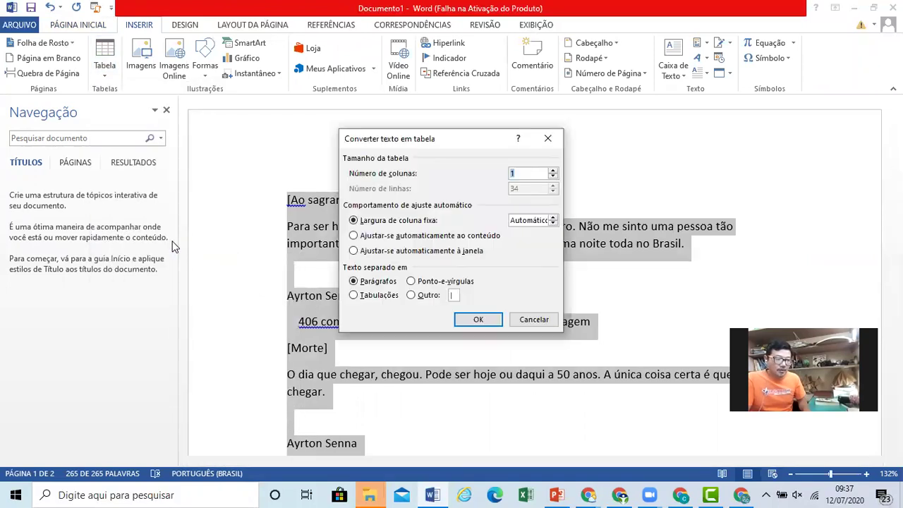
{"action": "type", "text": "4"}
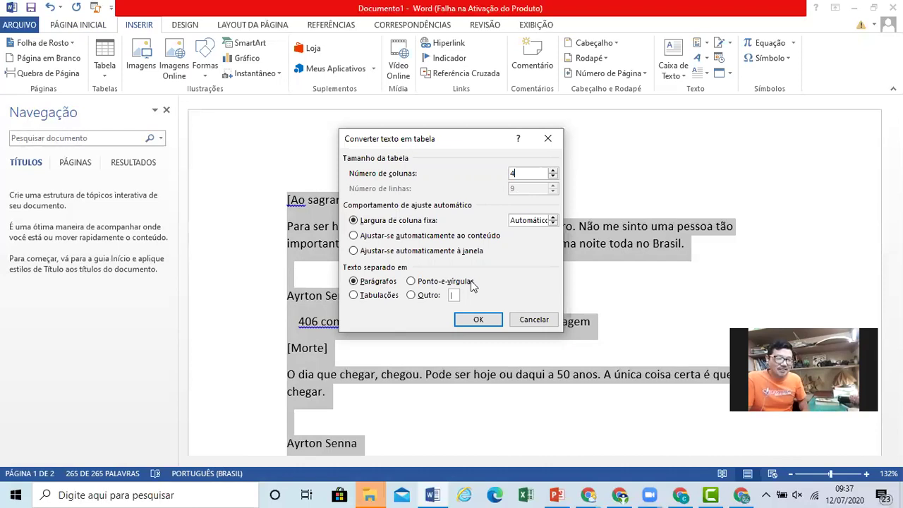
{"action": "left_click", "coordinate": [483, 322]}
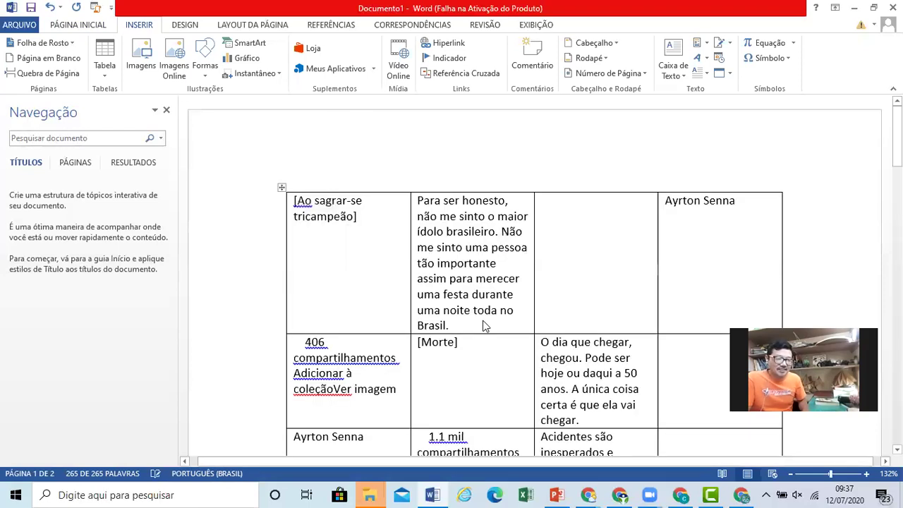
{"action": "left_click", "coordinate": [485, 296]}
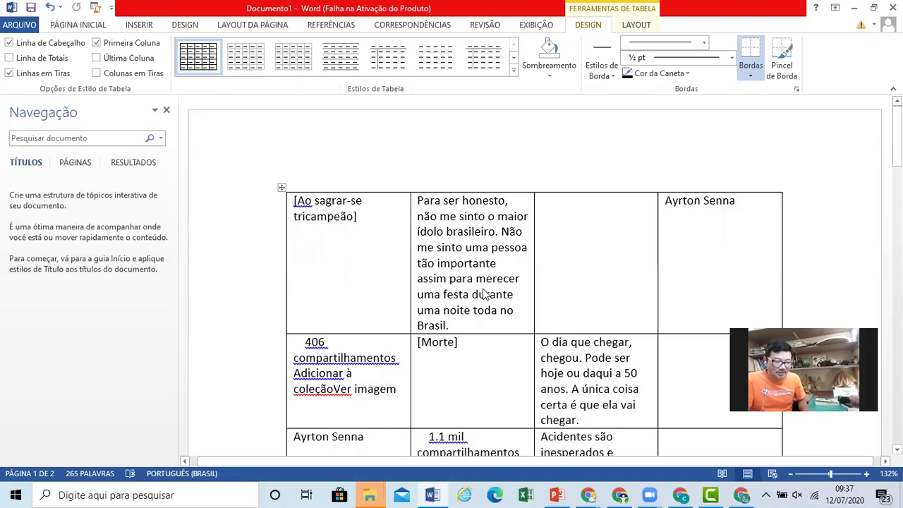
{"action": "key", "text": "ctrl+z"}
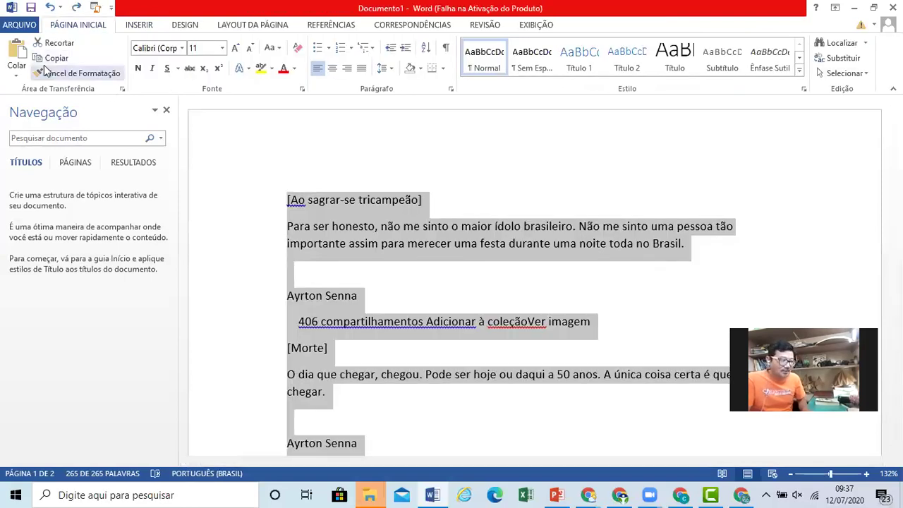
{"action": "left_click", "coordinate": [16, 75]}
{"action": "left_click", "coordinate": [144, 25]}
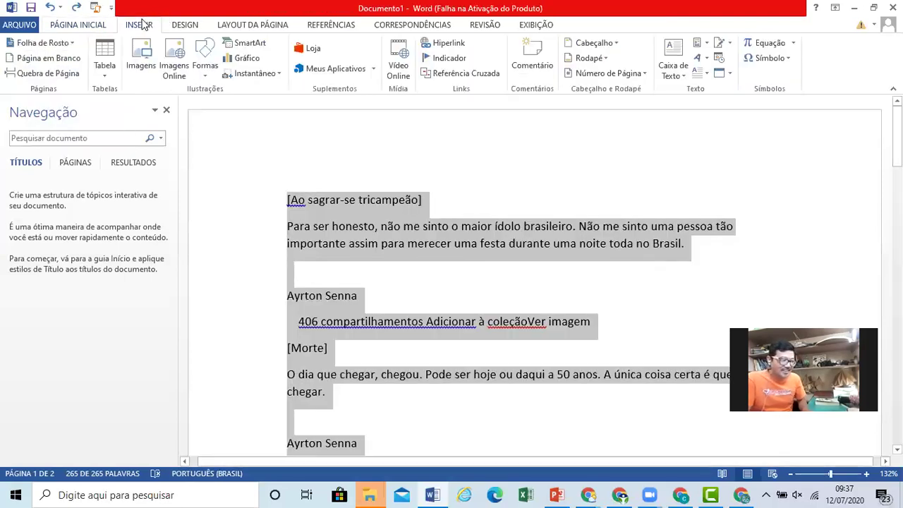
{"action": "left_click", "coordinate": [110, 76]}
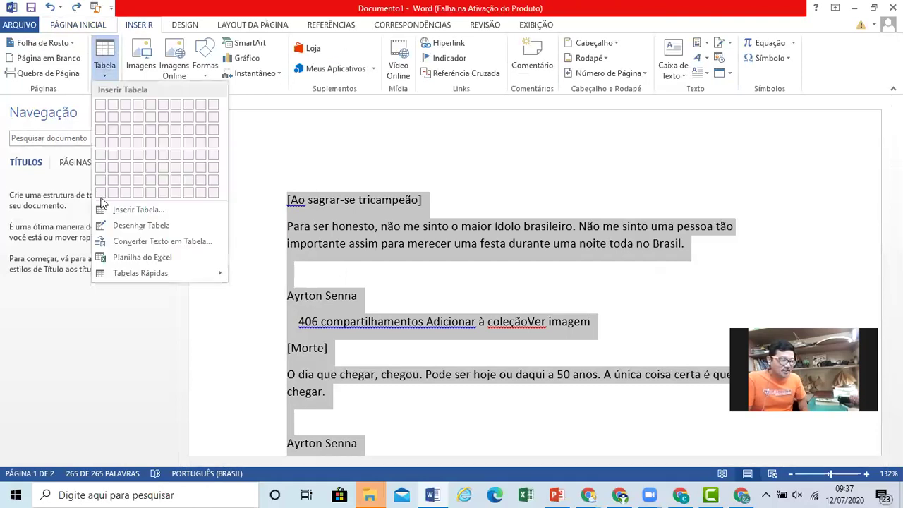
{"action": "left_click", "coordinate": [138, 242]}
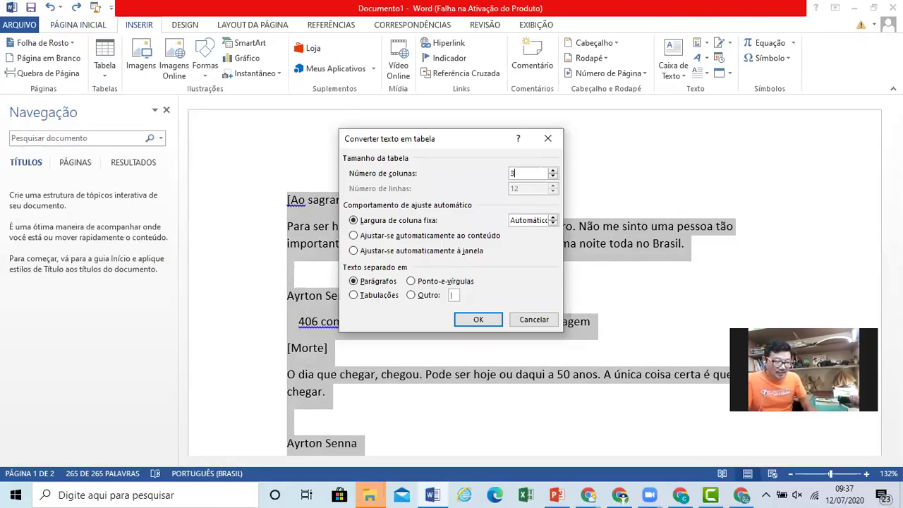
{"action": "key", "text": "Return"}
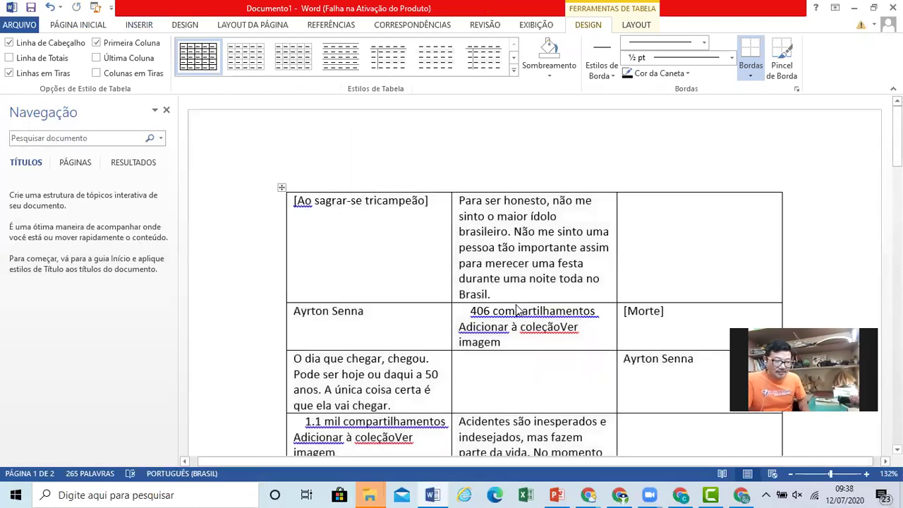
{"action": "key", "text": "ctrl+z"}
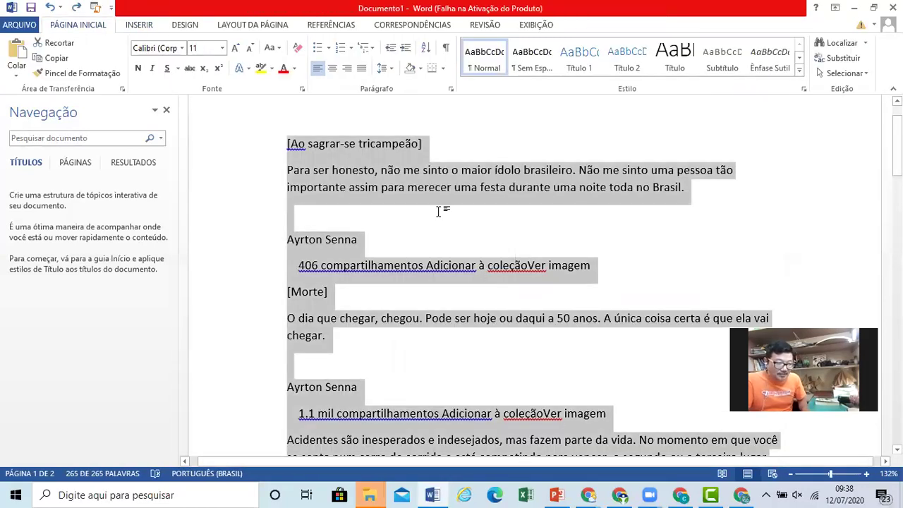
Show formatting marks, join '[Ao sagrar-se tricampeão]' and '[Morte]' onto their quotes, and select all.
{"action": "left_click", "coordinate": [438, 211]}
{"action": "left_click", "coordinate": [446, 145]}
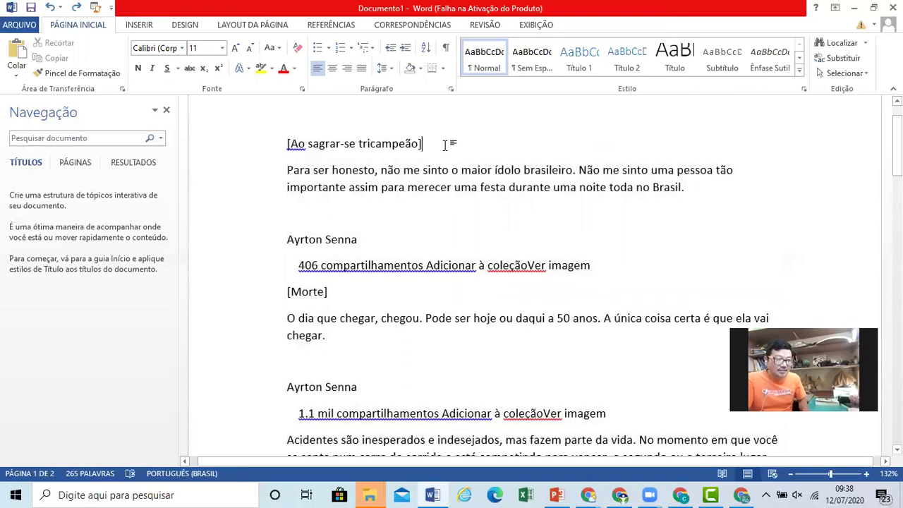
{"action": "left_click", "coordinate": [446, 46]}
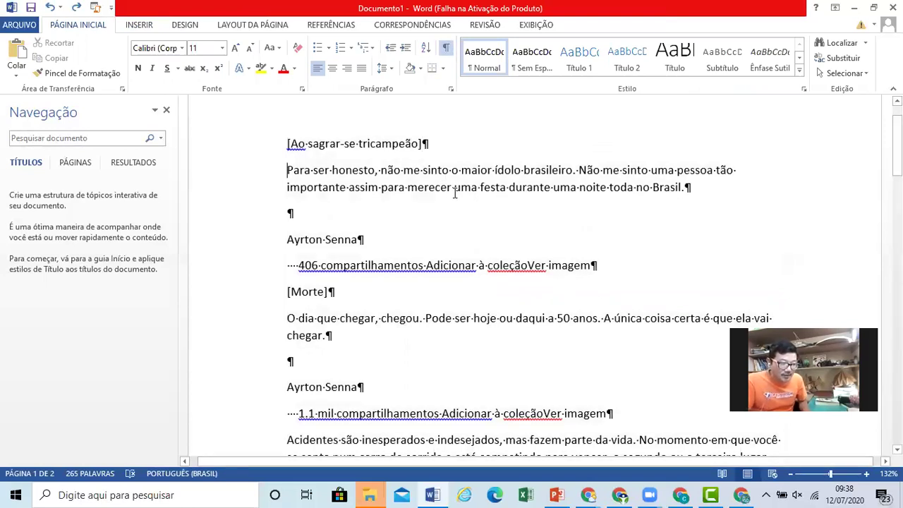
{"action": "key", "text": "BackSpace"}
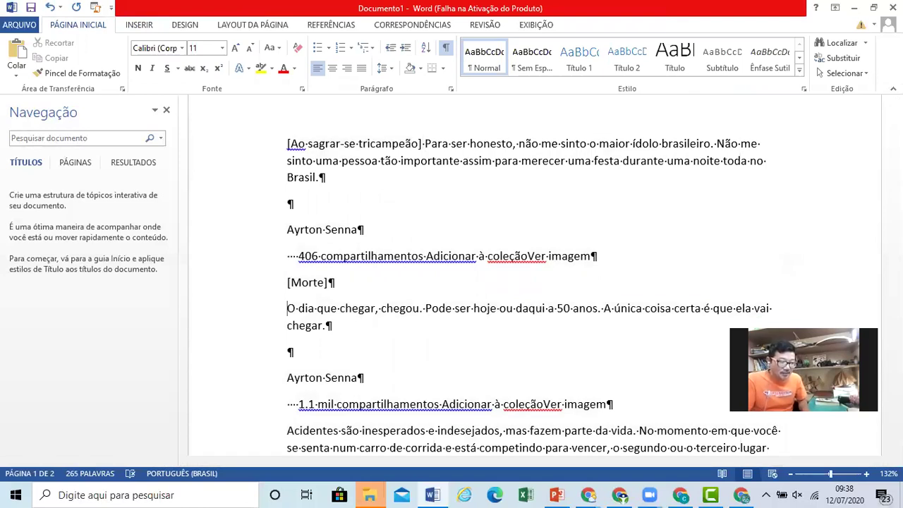
{"action": "key", "text": "BackSpace"}
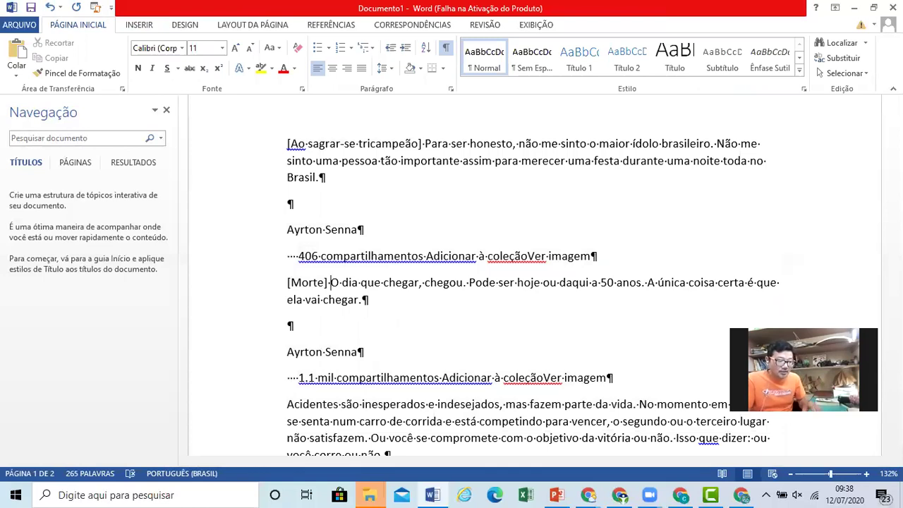
{"action": "scroll", "coordinate": [455, 193], "scroll_direction": "down", "scroll_amount": 1}
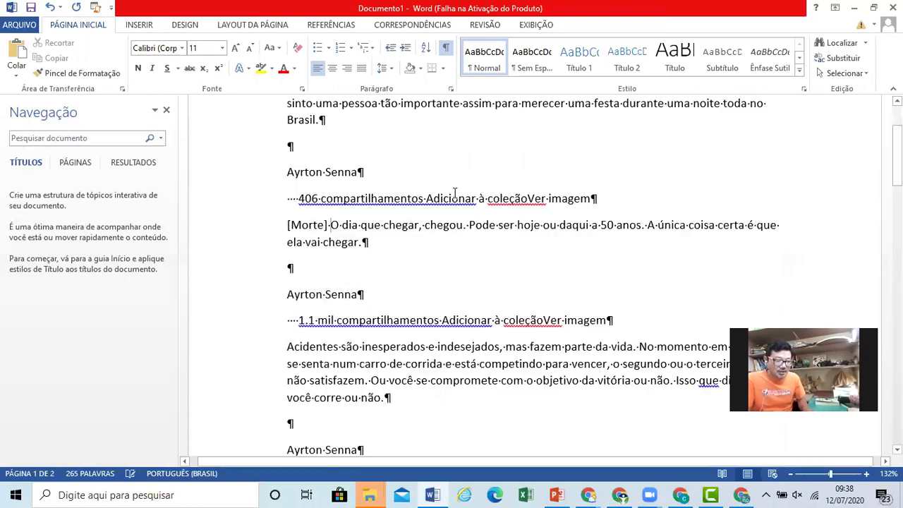
{"action": "scroll", "coordinate": [454, 192], "scroll_direction": "down", "scroll_amount": 2}
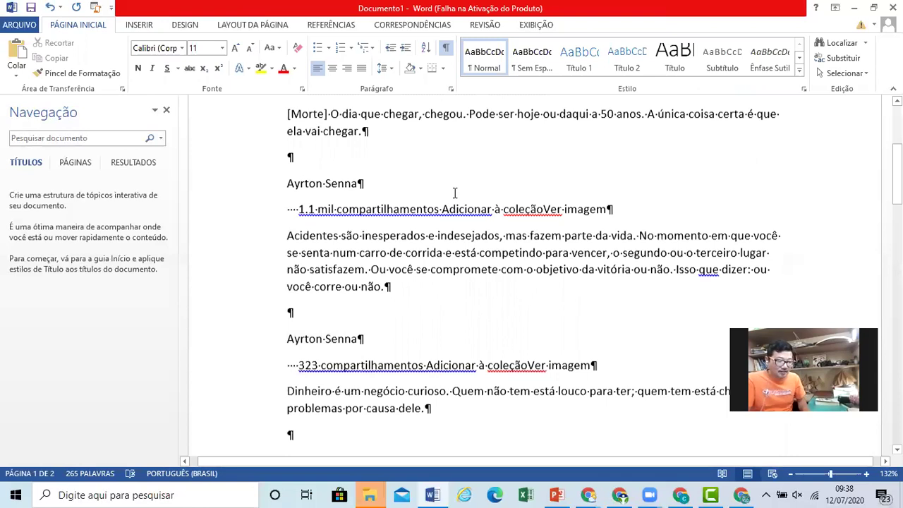
{"action": "scroll", "coordinate": [454, 193], "scroll_direction": "down", "scroll_amount": 2}
{"action": "key", "text": "ctrl+t"}
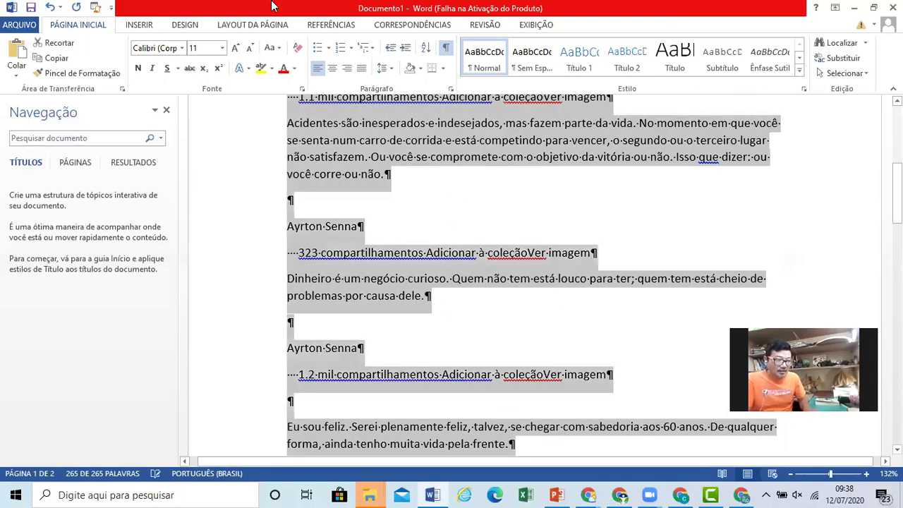
{"action": "scroll", "coordinate": [107, 79], "scroll_direction": "down", "scroll_amount": 1}
{"action": "left_click", "coordinate": [105, 57]}
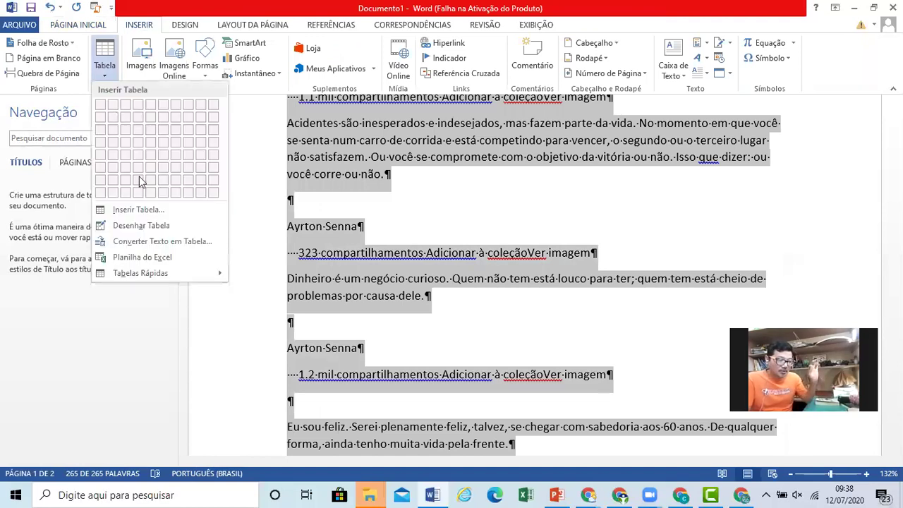
{"action": "left_click", "coordinate": [167, 242]}
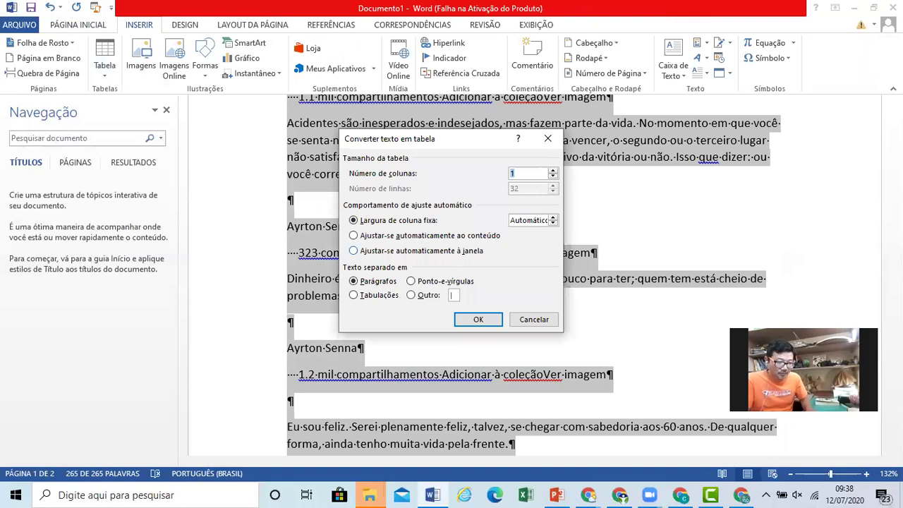
{"action": "type", "text": "4"}
{"action": "key", "text": "Return"}
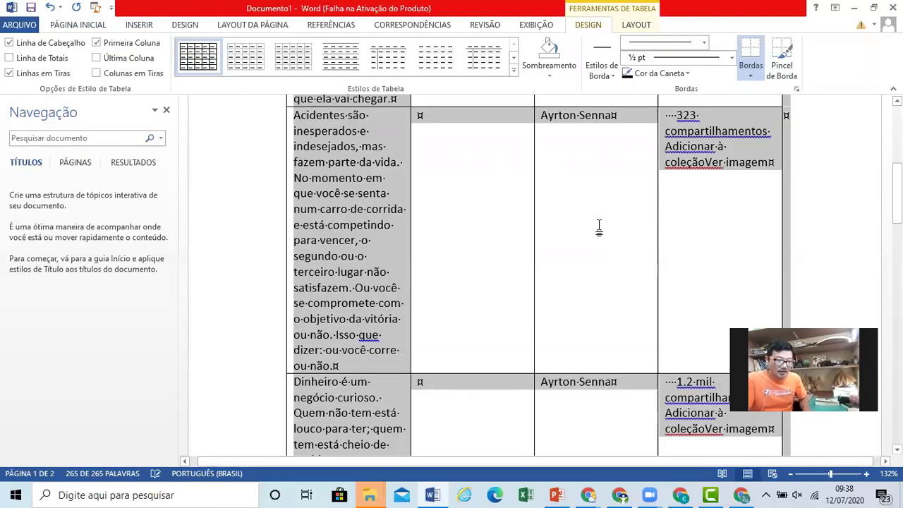
{"action": "left_click", "coordinate": [599, 226]}
{"action": "scroll", "coordinate": [599, 226], "scroll_direction": "up", "scroll_amount": 3}
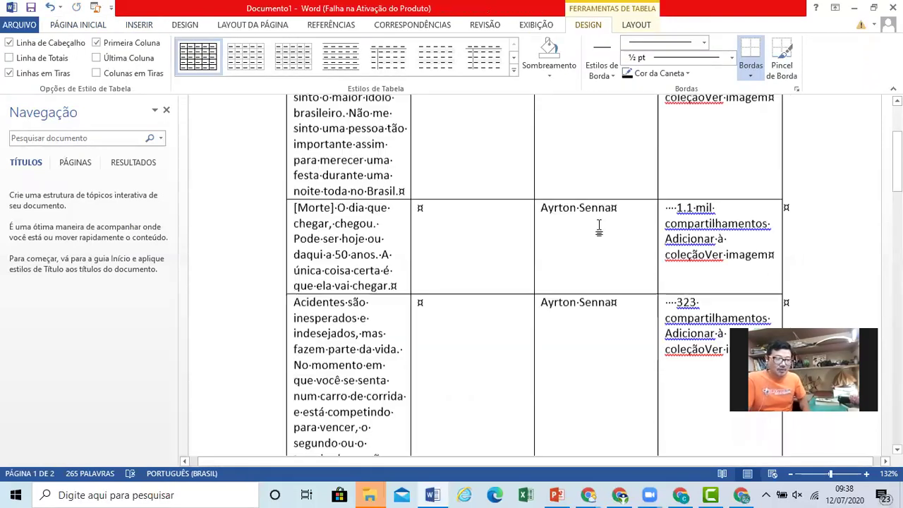
{"action": "scroll", "coordinate": [349, 169], "scroll_direction": "up", "scroll_amount": 3}
{"action": "left_click", "coordinate": [349, 172]}
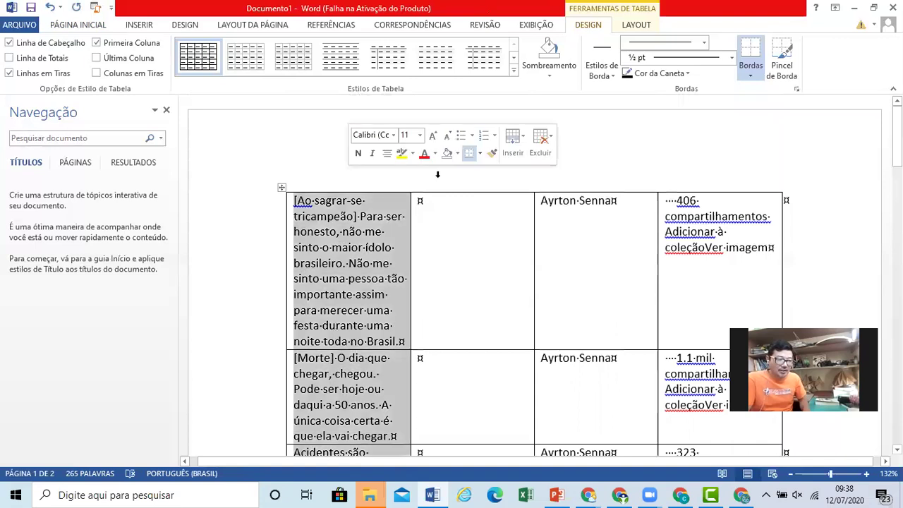
{"action": "left_click", "coordinate": [459, 186]}
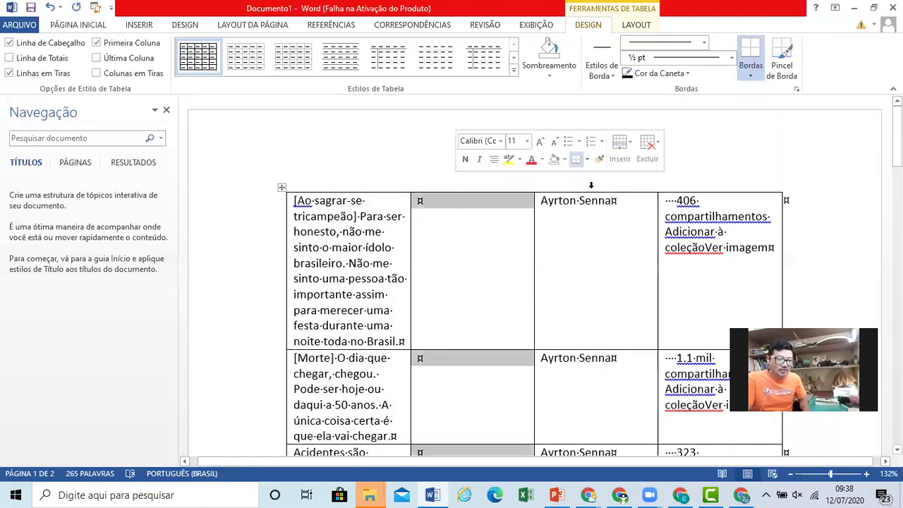
{"action": "left_click", "coordinate": [596, 186]}
{"action": "left_click", "coordinate": [691, 186]}
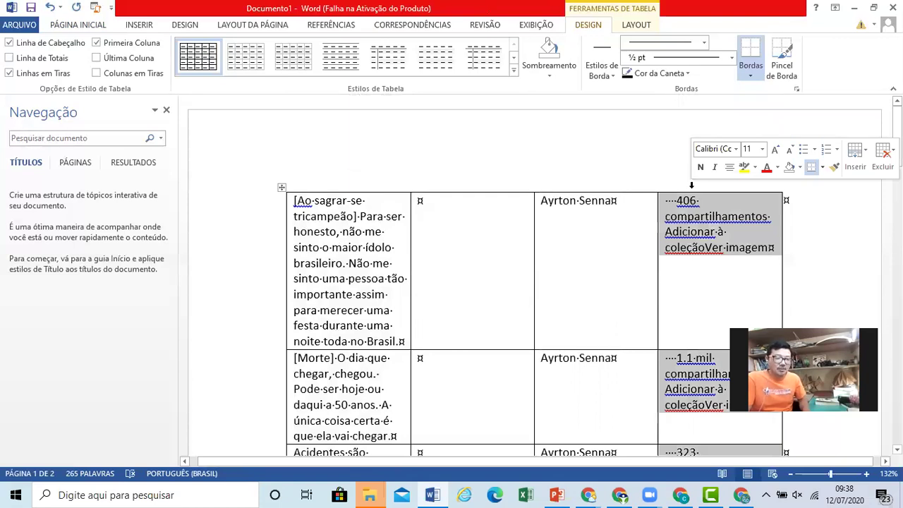
{"action": "scroll", "coordinate": [691, 184], "scroll_direction": "down", "scroll_amount": 5}
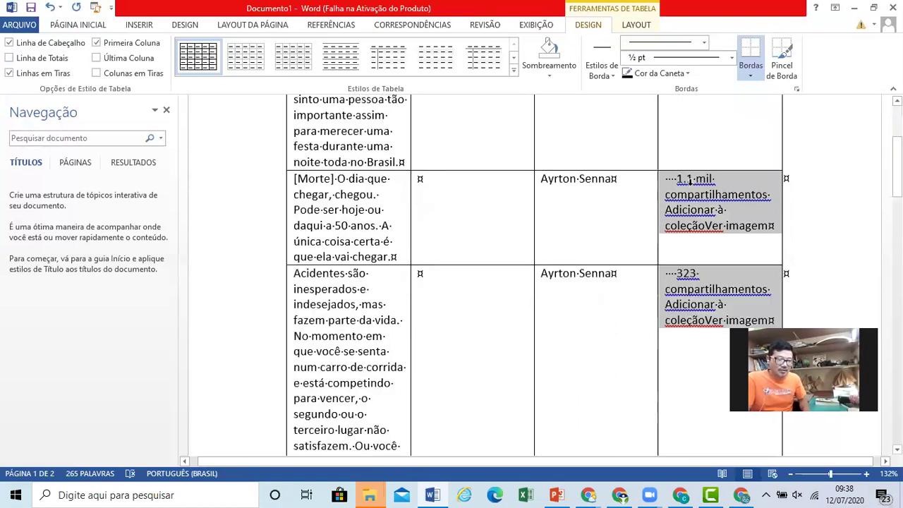
{"action": "scroll", "coordinate": [689, 181], "scroll_direction": "down", "scroll_amount": 10}
{"action": "scroll", "coordinate": [384, 296], "scroll_direction": "down", "scroll_amount": 1}
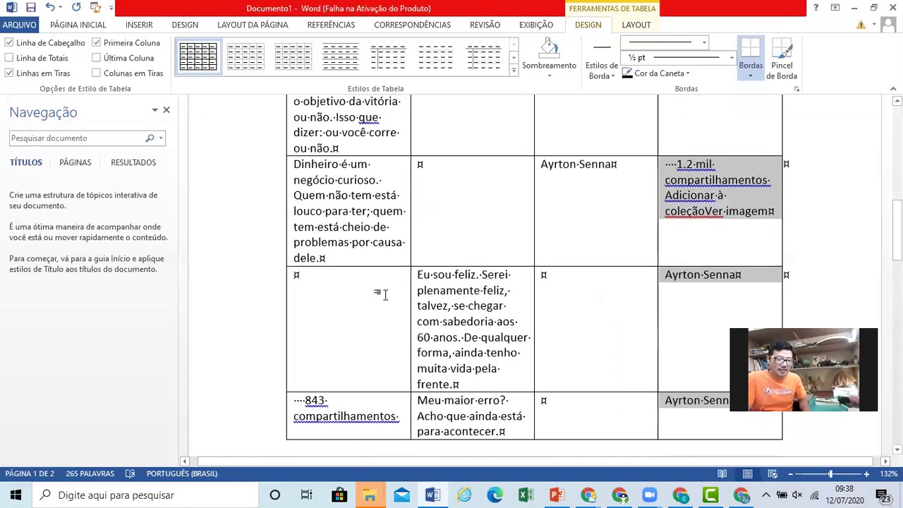
{"action": "left_click", "coordinate": [380, 293]}
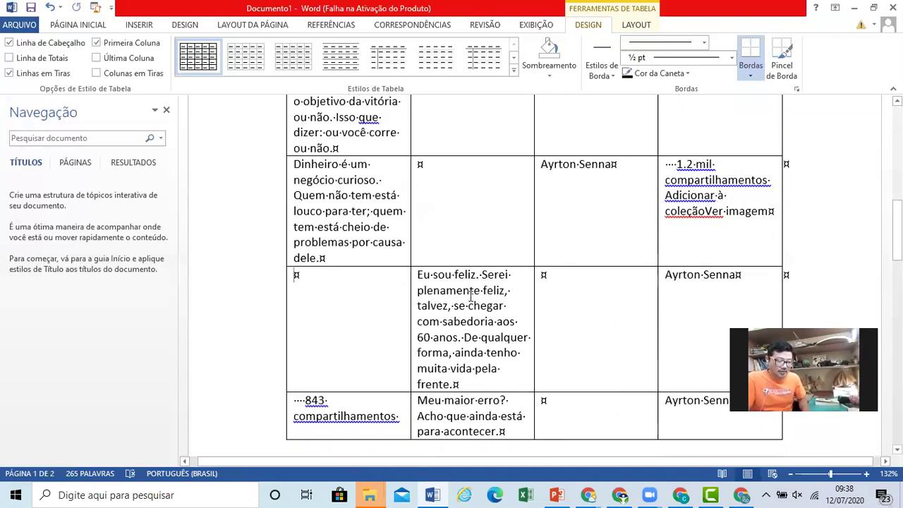
Undo the table conversion, find 'feliz', and delete the empty line above 'Eu sou feliz'.
{"action": "key", "text": "ctrl+z"}
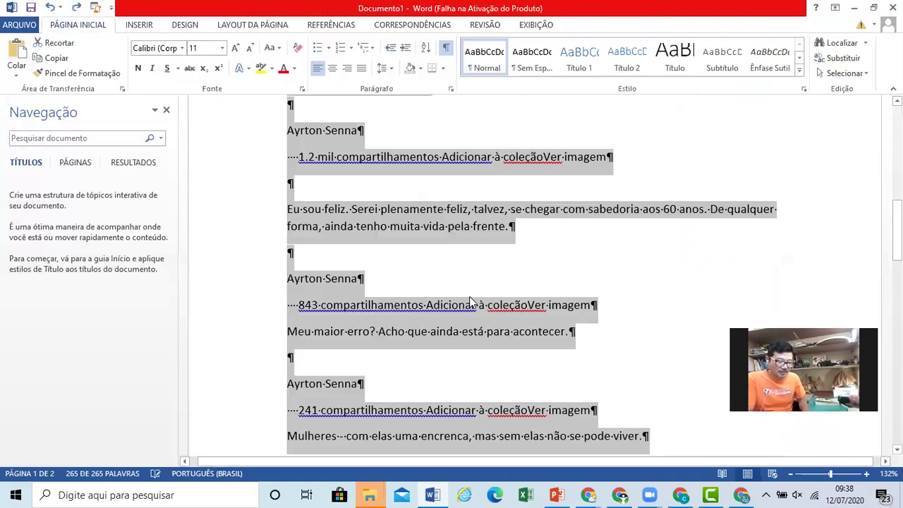
{"action": "key", "text": "ctrl+f"}
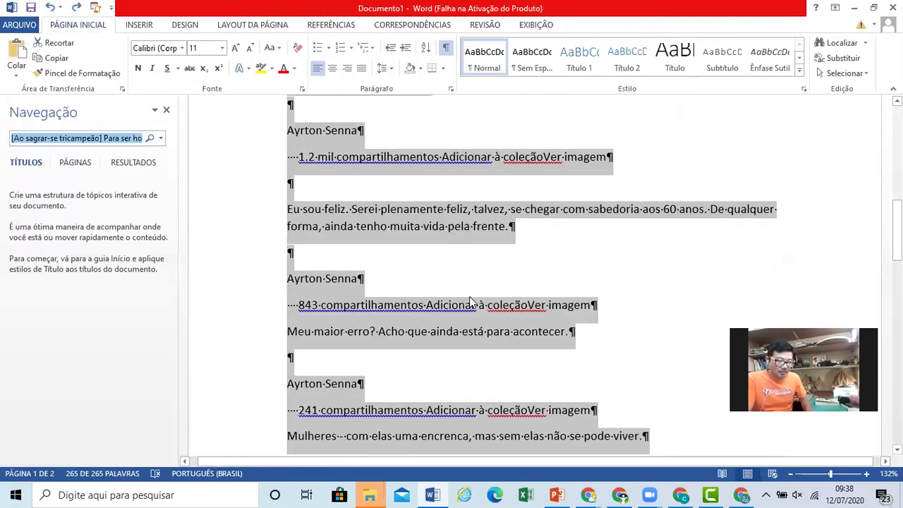
{"action": "scroll", "coordinate": [472, 302], "scroll_direction": "up", "scroll_amount": 5}
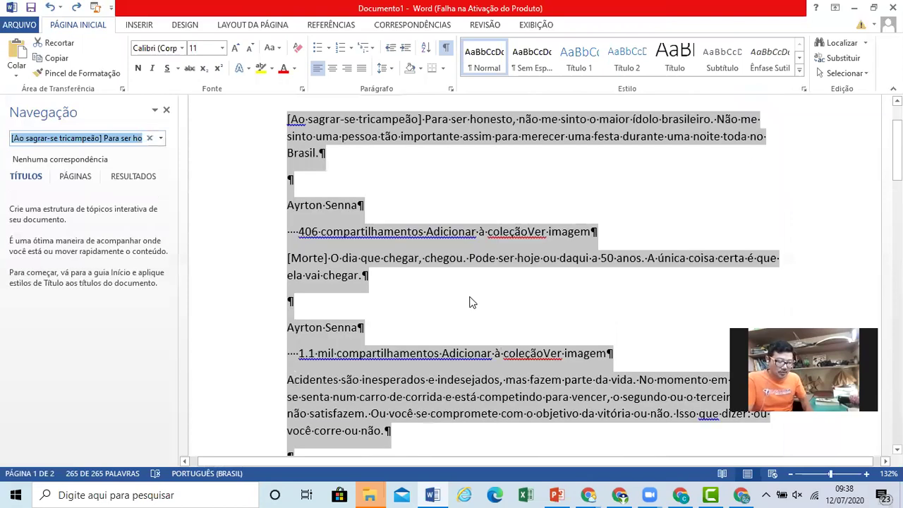
{"action": "type", "text": "feliz"}
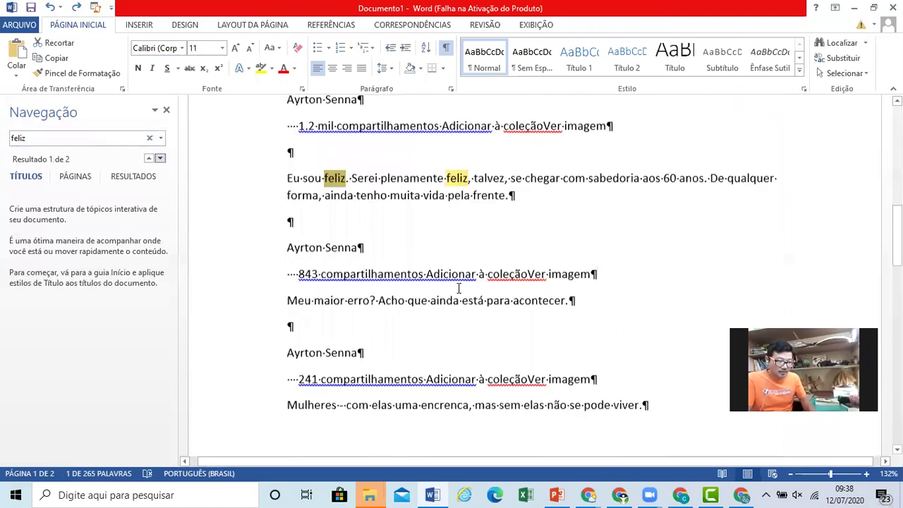
{"action": "left_click", "coordinate": [478, 220]}
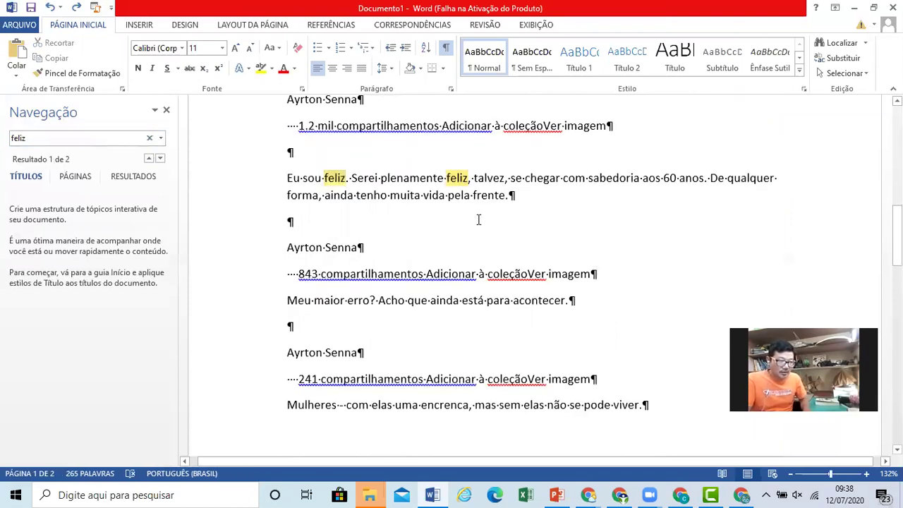
{"action": "scroll", "coordinate": [478, 220], "scroll_direction": "up", "scroll_amount": 2}
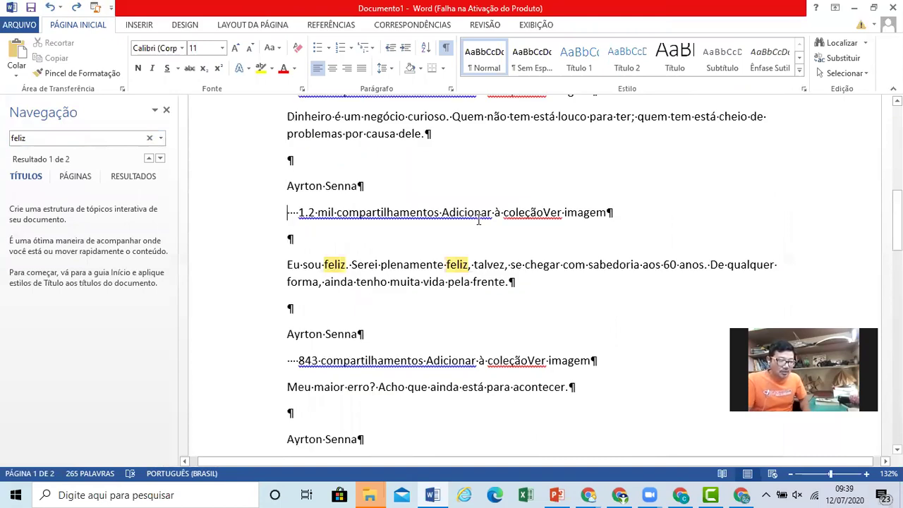
{"action": "key", "text": "Down"}
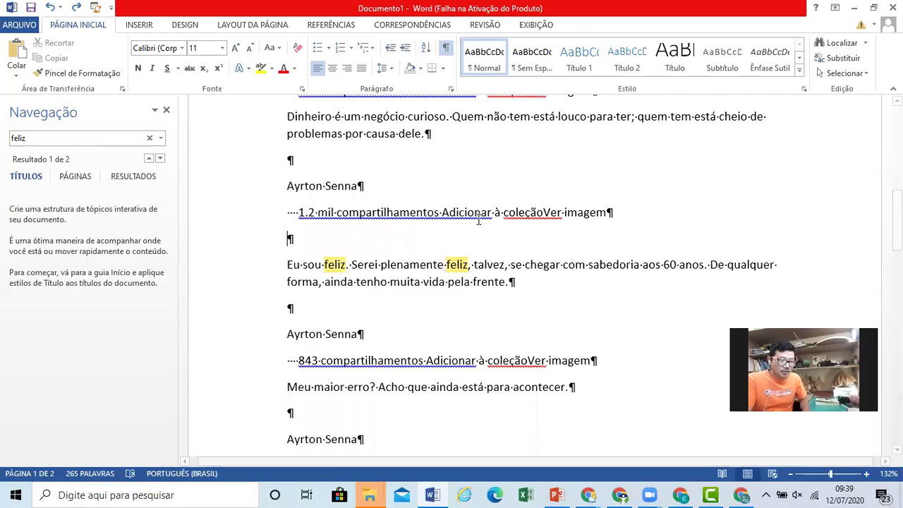
{"action": "key", "text": "BackSpace"}
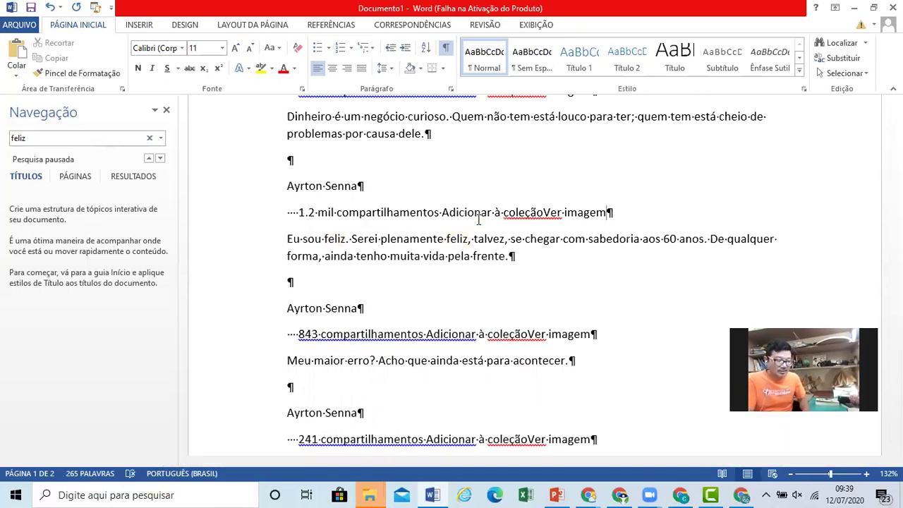
{"action": "key", "text": "ctrl+t"}
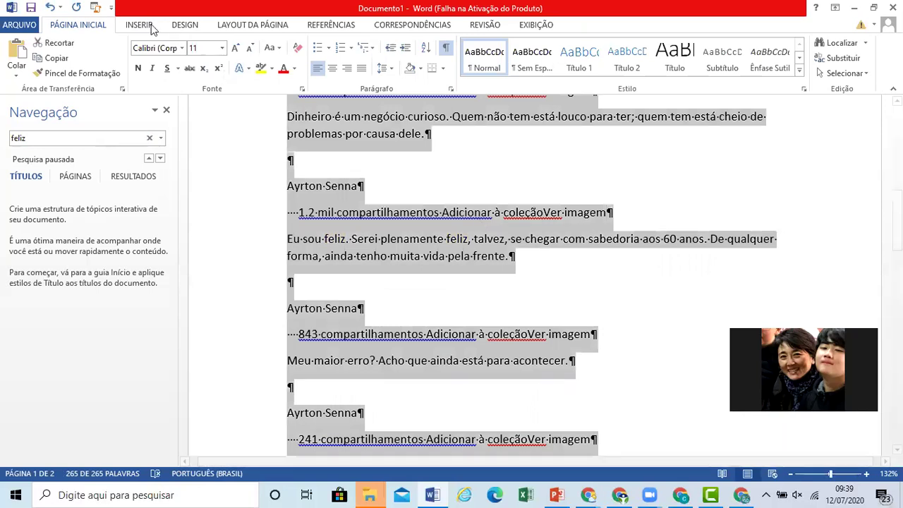
Convert the selected quotes into a 4-column table and scroll through to check its rows.
{"action": "left_click", "coordinate": [141, 26]}
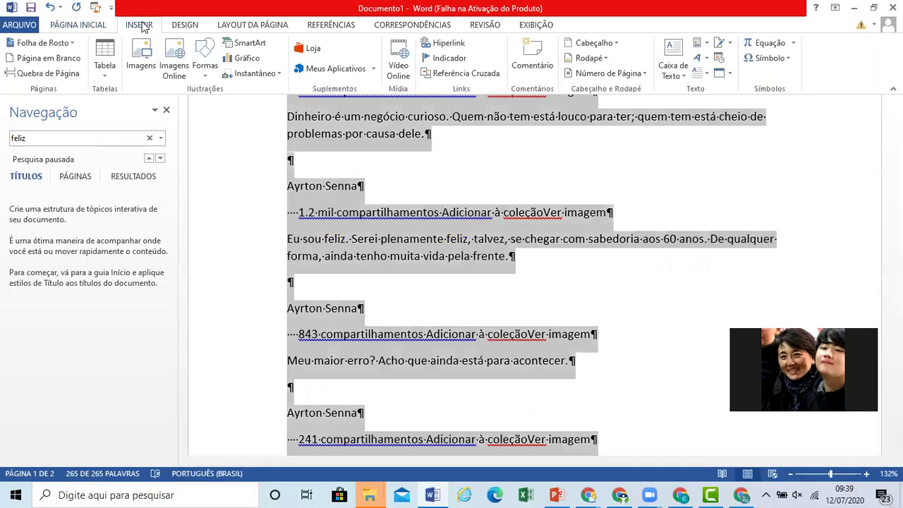
{"action": "left_click", "coordinate": [104, 74]}
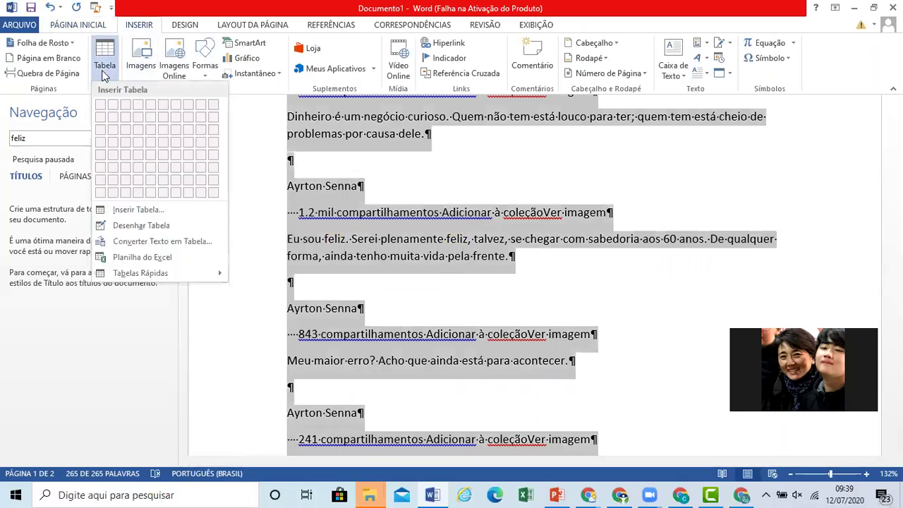
{"action": "left_click", "coordinate": [163, 242]}
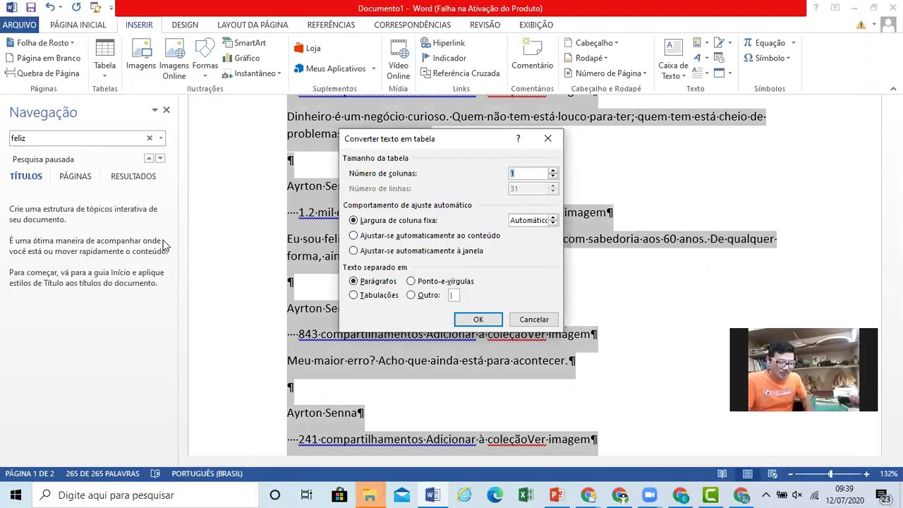
{"action": "type", "text": "4"}
{"action": "key", "text": "Return"}
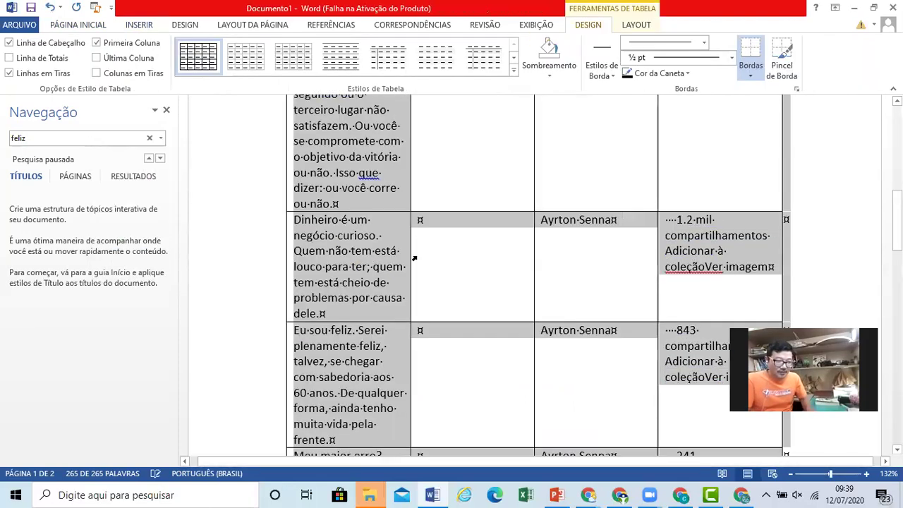
{"action": "left_click", "coordinate": [462, 246]}
{"action": "scroll", "coordinate": [462, 245], "scroll_direction": "down", "scroll_amount": 2}
{"action": "scroll", "coordinate": [462, 244], "scroll_direction": "down", "scroll_amount": 3}
{"action": "scroll", "coordinate": [462, 245], "scroll_direction": "down", "scroll_amount": 3}
{"action": "scroll", "coordinate": [462, 245], "scroll_direction": "down", "scroll_amount": 3}
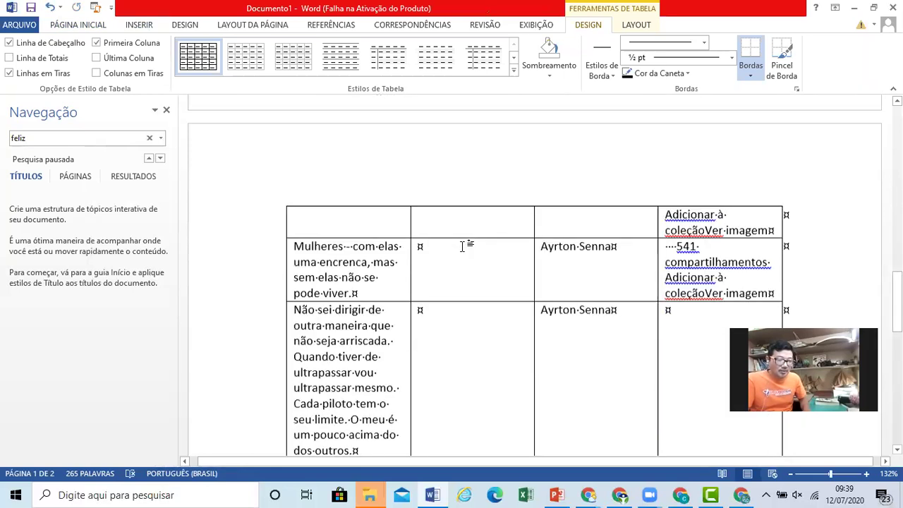
{"action": "scroll", "coordinate": [463, 245], "scroll_direction": "down", "scroll_amount": 5}
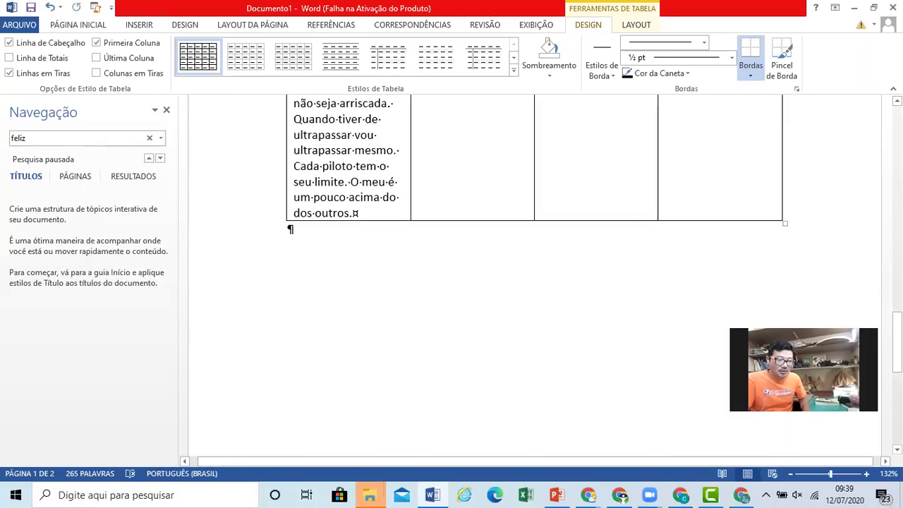
{"action": "scroll", "coordinate": [462, 245], "scroll_direction": "down", "scroll_amount": 3}
{"action": "scroll", "coordinate": [462, 245], "scroll_direction": "up", "scroll_amount": 5}
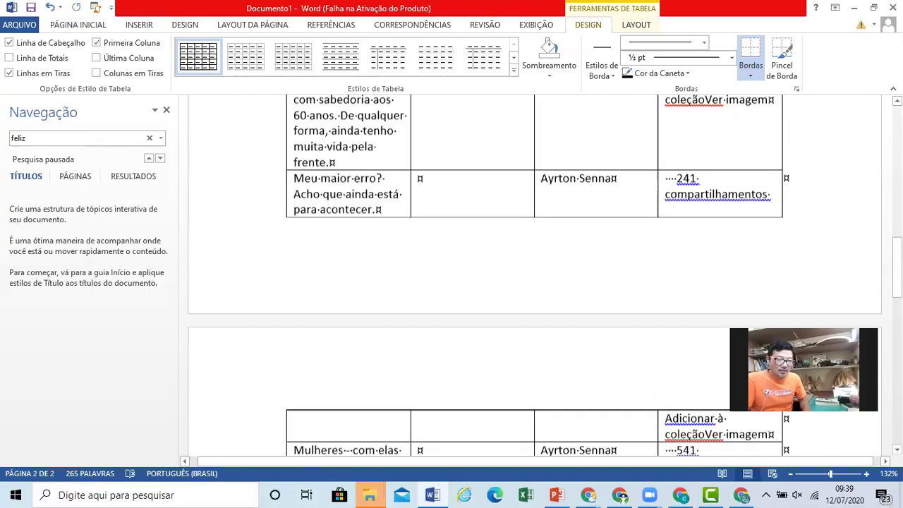
{"action": "scroll", "coordinate": [535, 283], "scroll_direction": "down", "scroll_amount": 5}
{"action": "scroll", "coordinate": [503, 204], "scroll_direction": "up", "scroll_amount": 2}
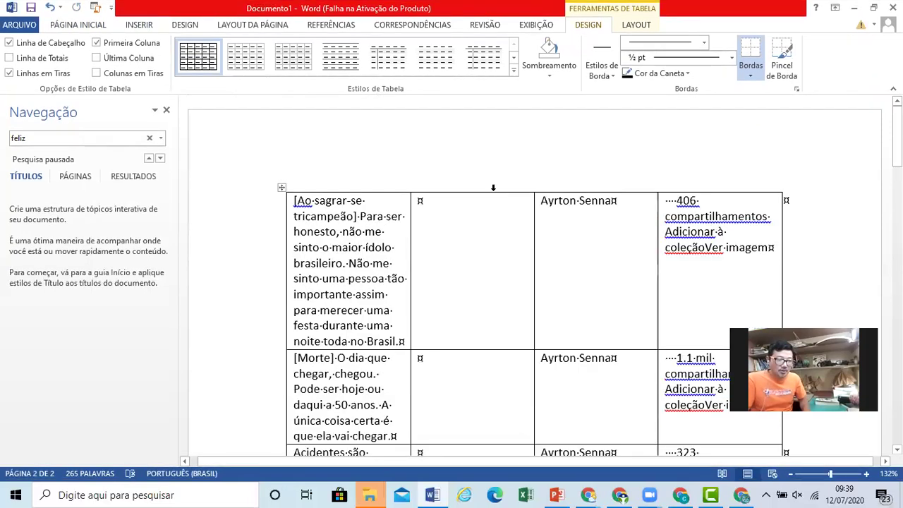
Delete the empty second column and the share-count column from the table.
{"action": "left_click", "coordinate": [494, 187]}
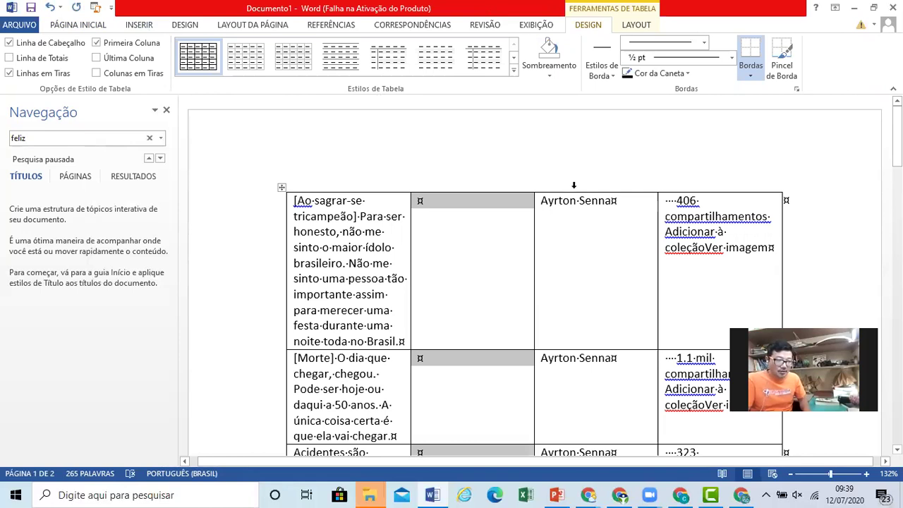
{"action": "key", "text": "BackSpace"}
{"action": "left_click", "coordinate": [574, 186]}
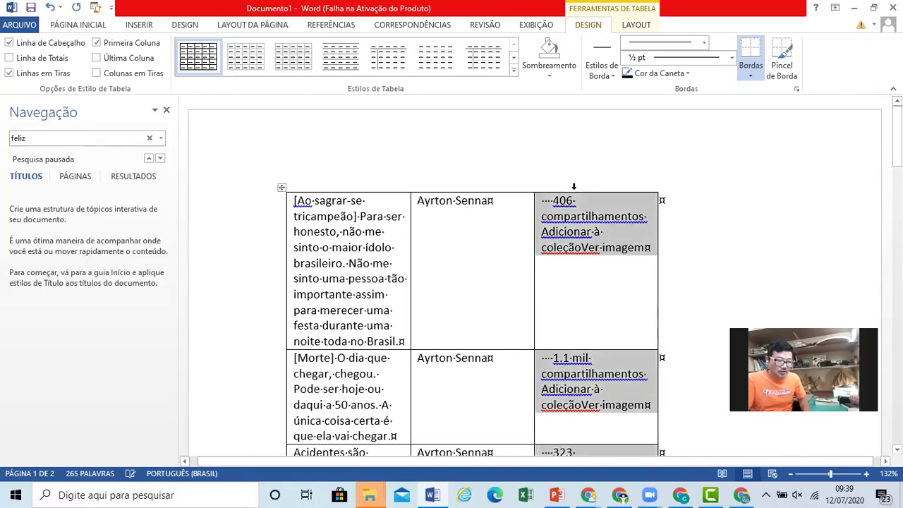
{"action": "key", "text": "BackSpace"}
Widen the quote and author columns so 'Ayrton Senna' fits on one line.
{"action": "left_click", "coordinate": [405, 216]}
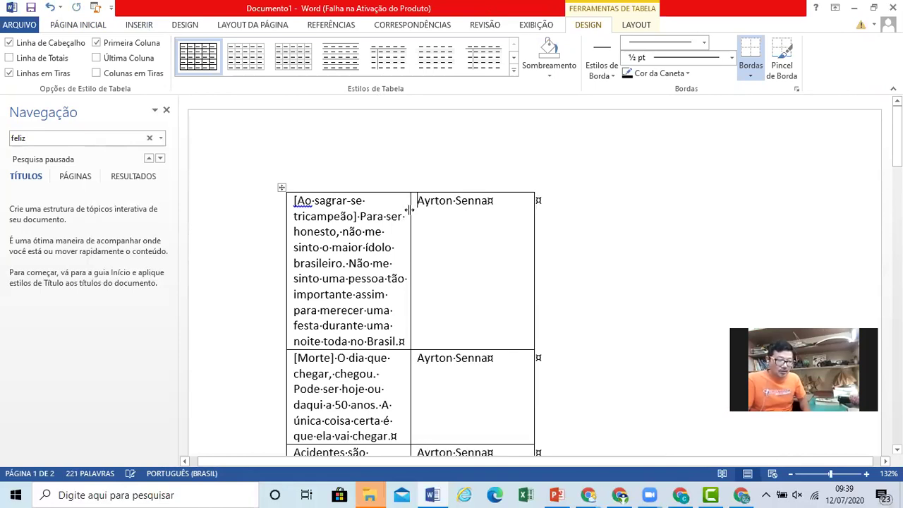
{"action": "double_click", "coordinate": [532, 215]}
{"action": "left_click_drag", "start_coordinate": [532, 215], "coordinate": [750, 213]}
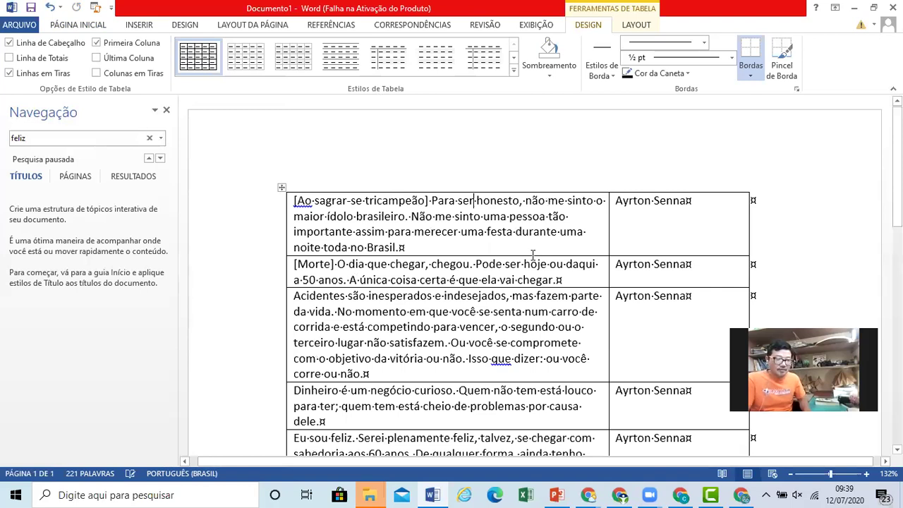
{"action": "scroll", "coordinate": [533, 254], "scroll_direction": "down", "scroll_amount": 3}
{"action": "scroll", "coordinate": [533, 256], "scroll_direction": "up", "scroll_amount": 2}
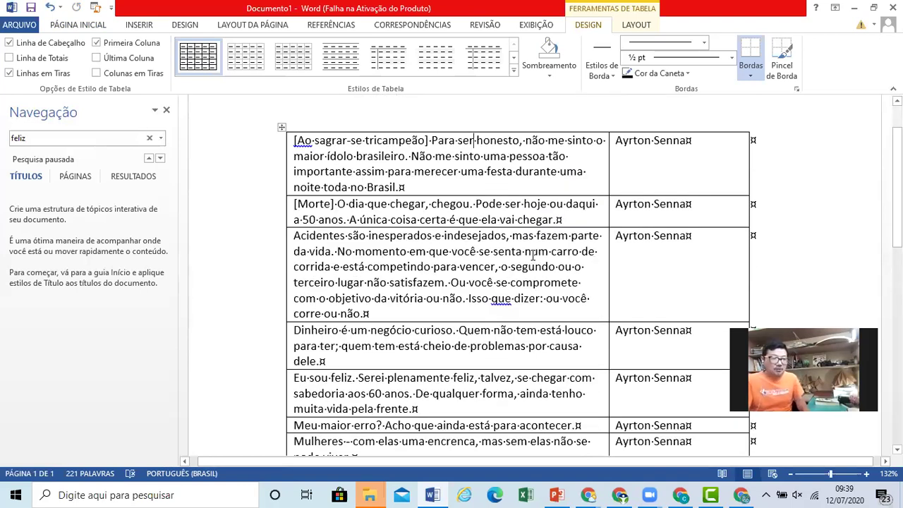
{"action": "key", "text": "alt+Tab"}
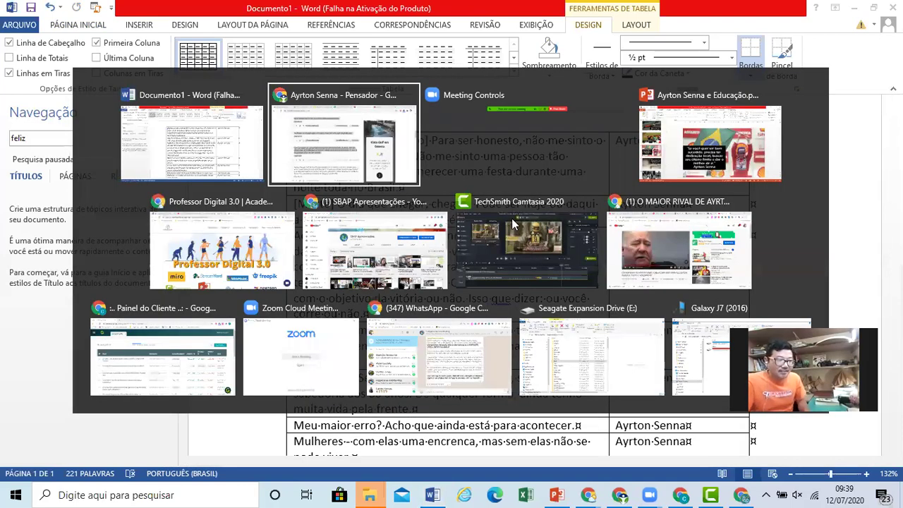
Switch to the Google Sheets quotes tab and browse the Frase and Autor list.
{"action": "left_click", "coordinate": [454, 11]}
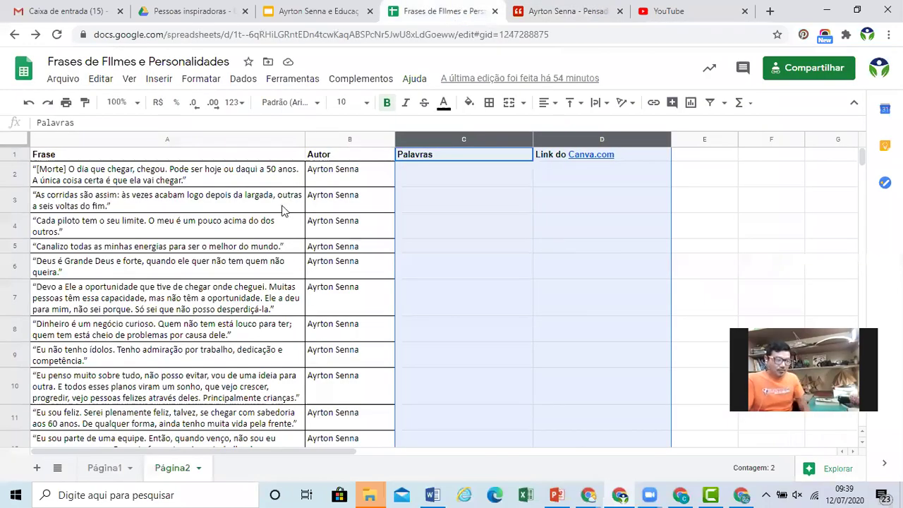
{"action": "left_click", "coordinate": [280, 210]}
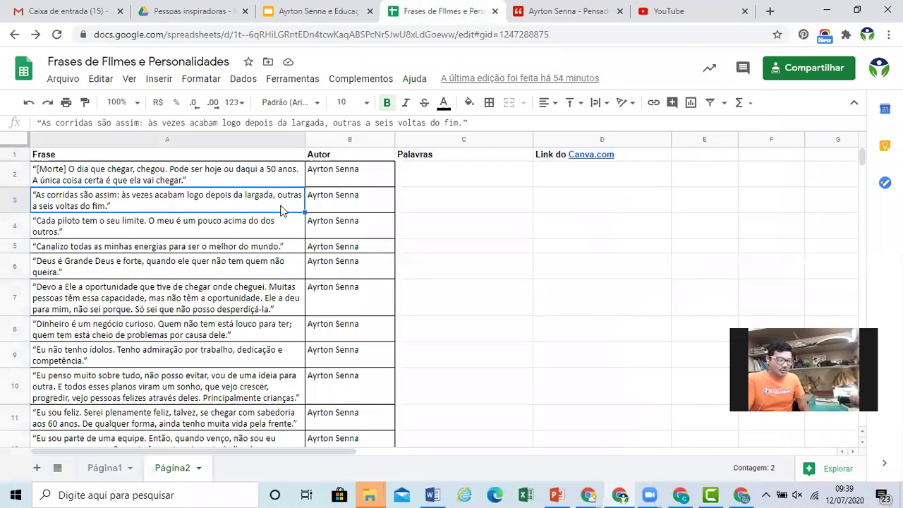
{"action": "scroll", "coordinate": [280, 210], "scroll_direction": "down", "scroll_amount": 5}
{"action": "scroll", "coordinate": [281, 210], "scroll_direction": "down", "scroll_amount": 5}
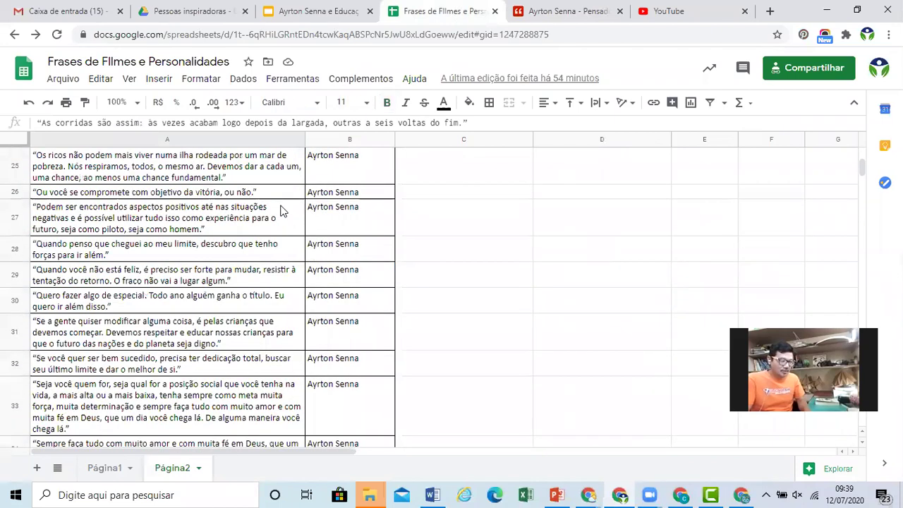
{"action": "scroll", "coordinate": [280, 211], "scroll_direction": "down", "scroll_amount": 5}
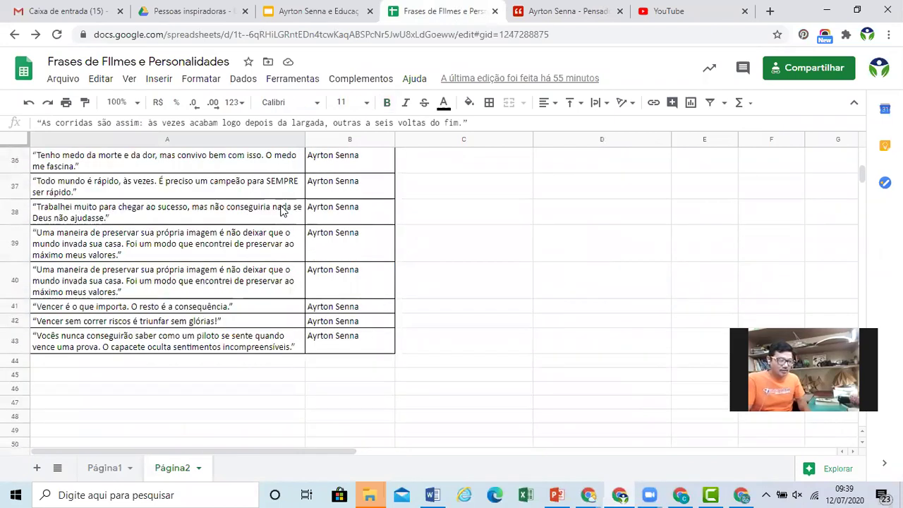
{"action": "scroll", "coordinate": [280, 210], "scroll_direction": "up", "scroll_amount": 10}
{"action": "scroll", "coordinate": [359, 145], "scroll_direction": "up", "scroll_amount": 5}
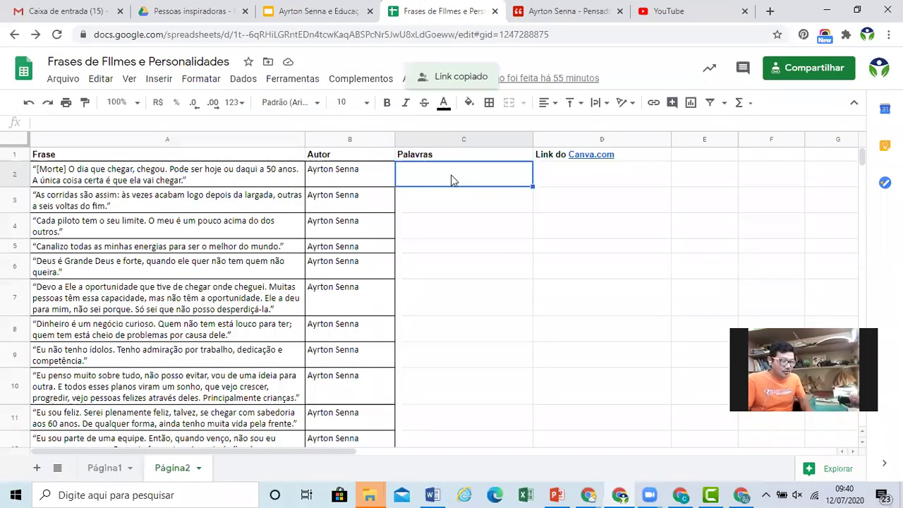
Search the sheet for 'limite' using Find and Replace (Ctrl+H).
{"action": "key", "text": "Down"}
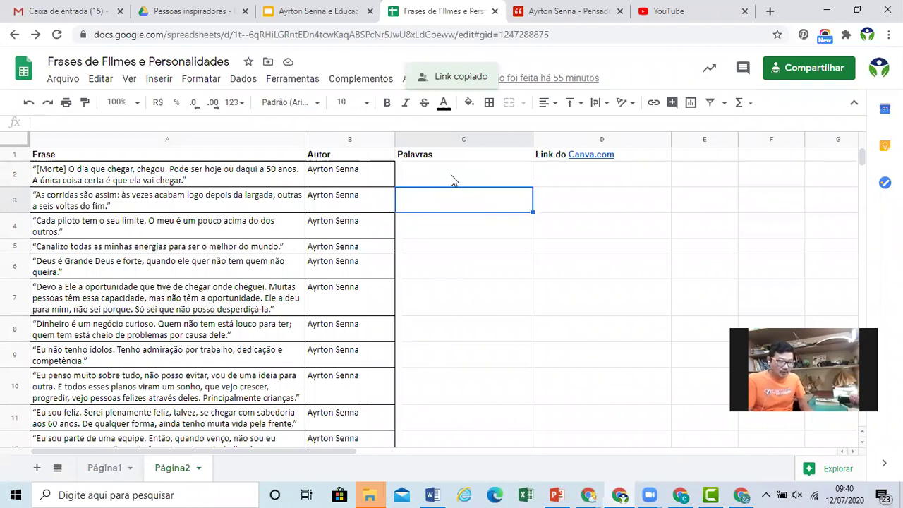
{"action": "key", "text": "ctrl+l"}
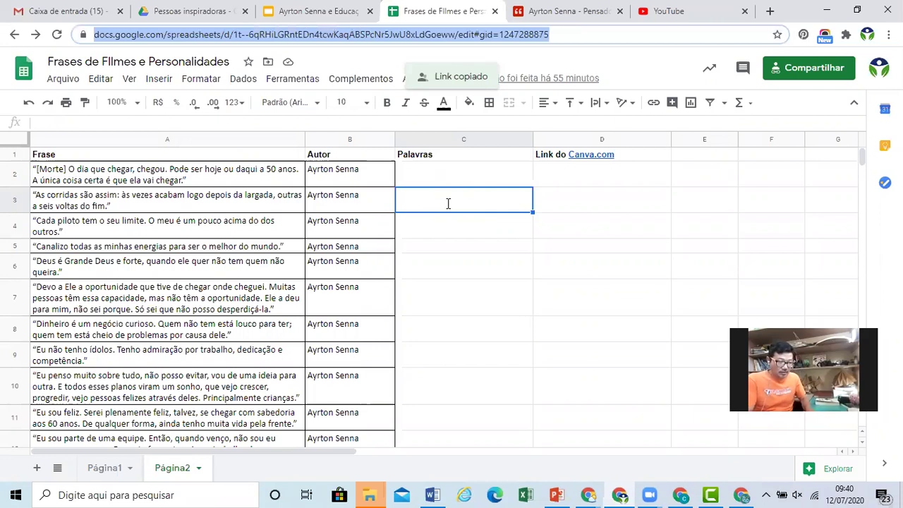
{"action": "key", "text": "ctrl+h"}
{"action": "type", "text": "limite"}
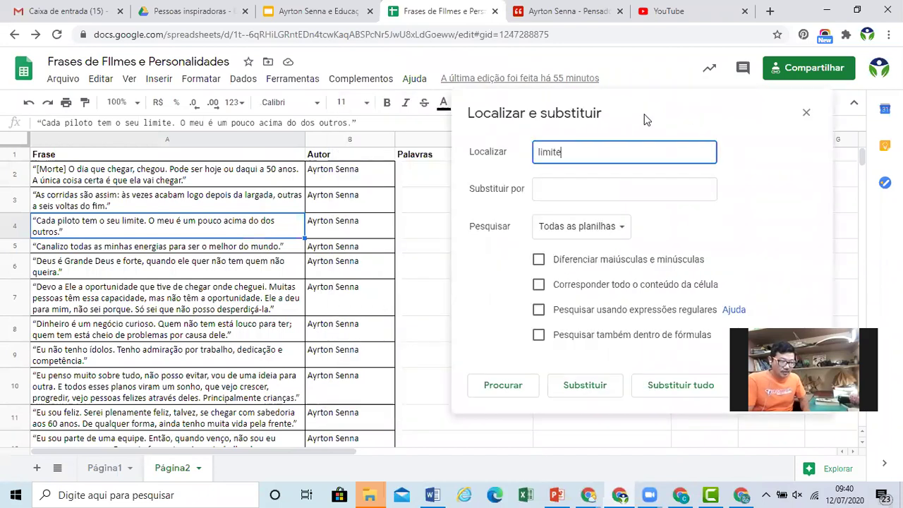
Step through the remaining 'limite' matches in rows 17 and 28, close the search, and return to the top.
{"action": "left_click", "coordinate": [503, 385]}
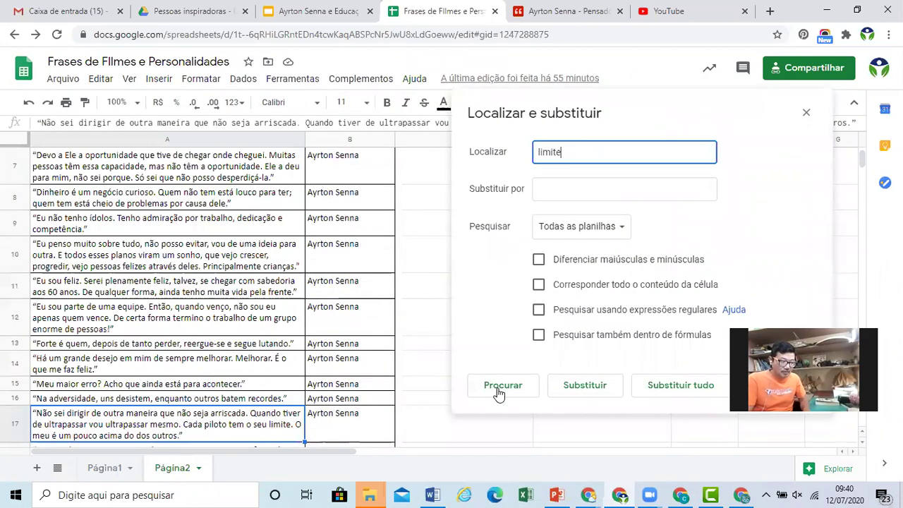
{"action": "left_click", "coordinate": [502, 386]}
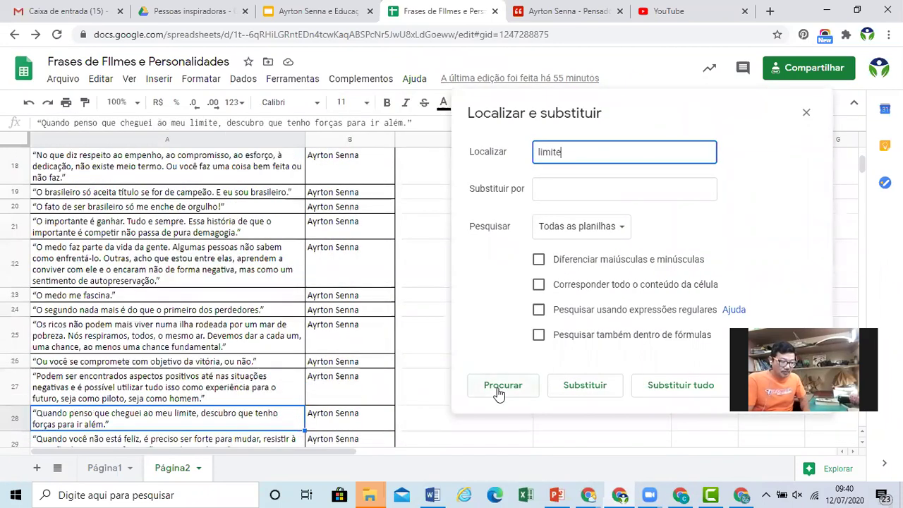
{"action": "left_click", "coordinate": [358, 295]}
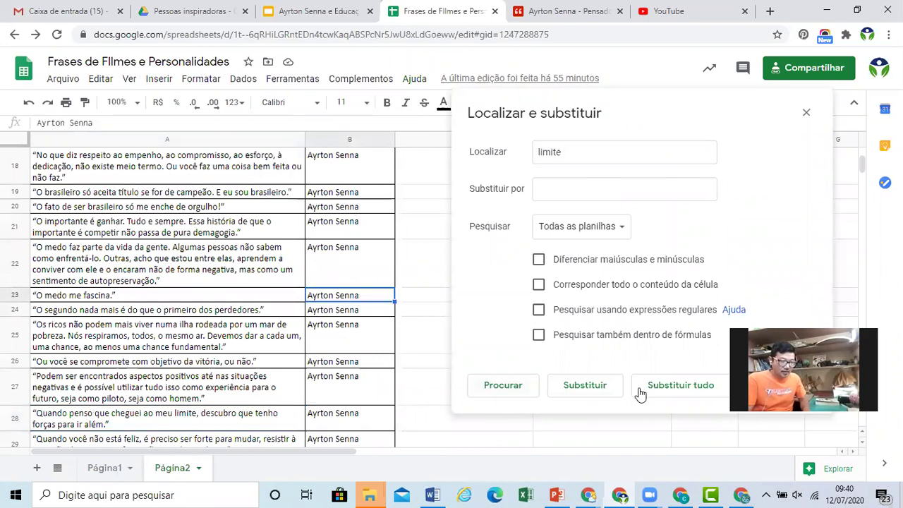
{"action": "left_click", "coordinate": [806, 113]}
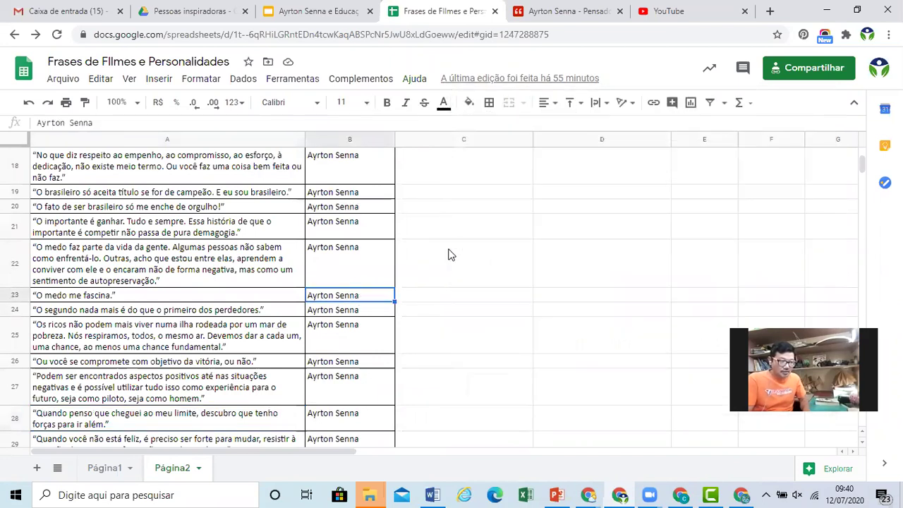
{"action": "scroll", "coordinate": [449, 250], "scroll_direction": "up", "scroll_amount": 5}
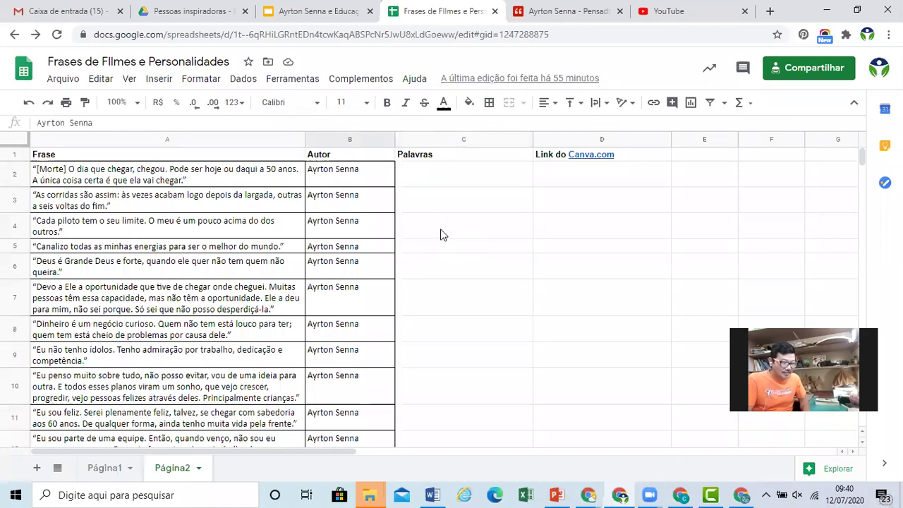
Enter Limite, Energia and Oportunidade into cells C4, C5 and C7 of the Palavras column.
{"action": "left_click", "coordinate": [443, 233]}
{"action": "type", "text": "Limite"}
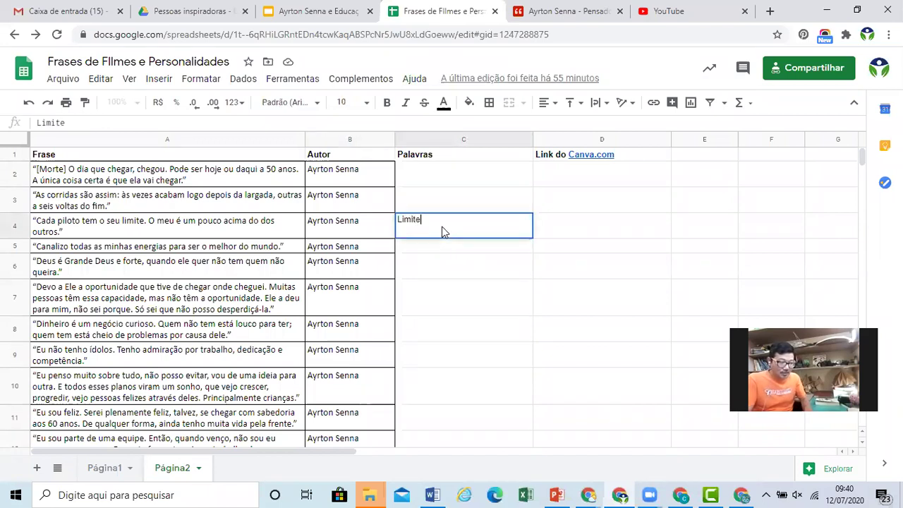
{"action": "key", "text": "Return"}
{"action": "type", "text": "Energia"}
{"action": "key", "text": "Return"}
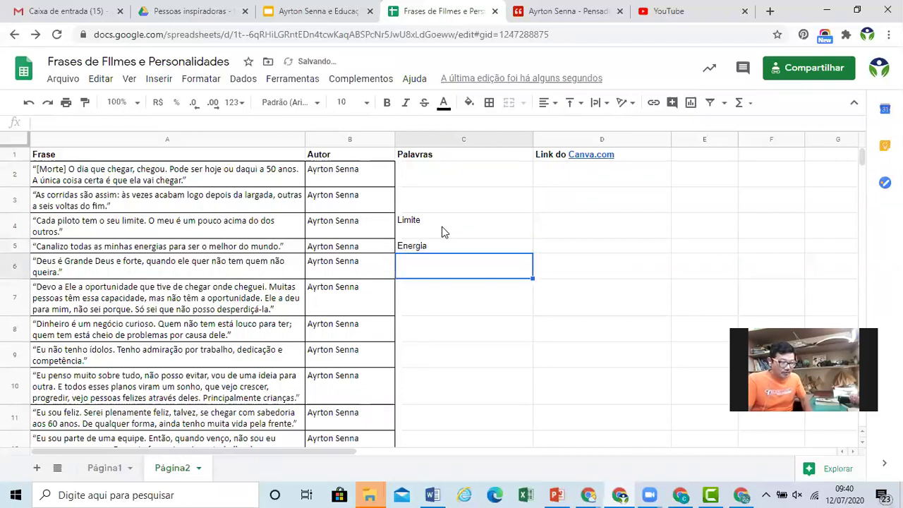
{"action": "key", "text": "Down"}
{"action": "type", "text": "Oportu"}
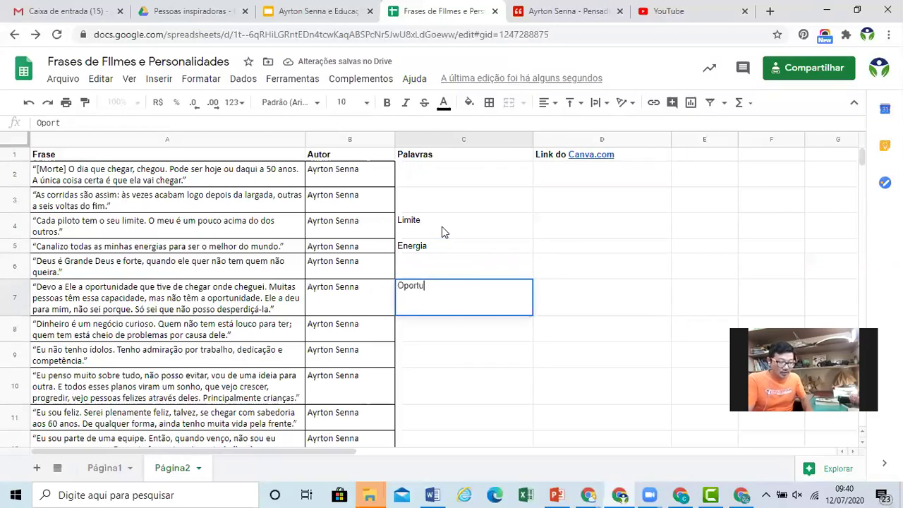
{"action": "type", "text": "nidade"}
{"action": "key", "text": "Return"}
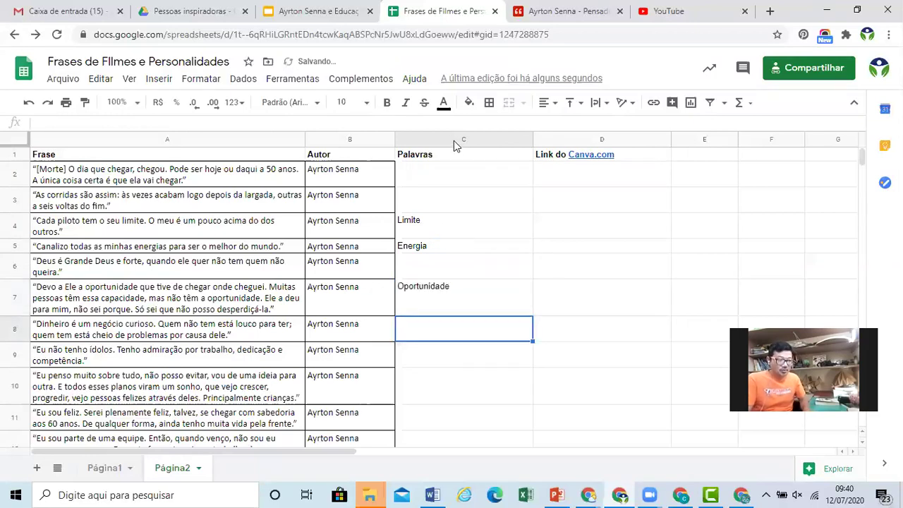
Centre-align the text of the whole Palavras column C.
{"action": "left_click", "coordinate": [457, 140]}
{"action": "left_click", "coordinate": [547, 104]}
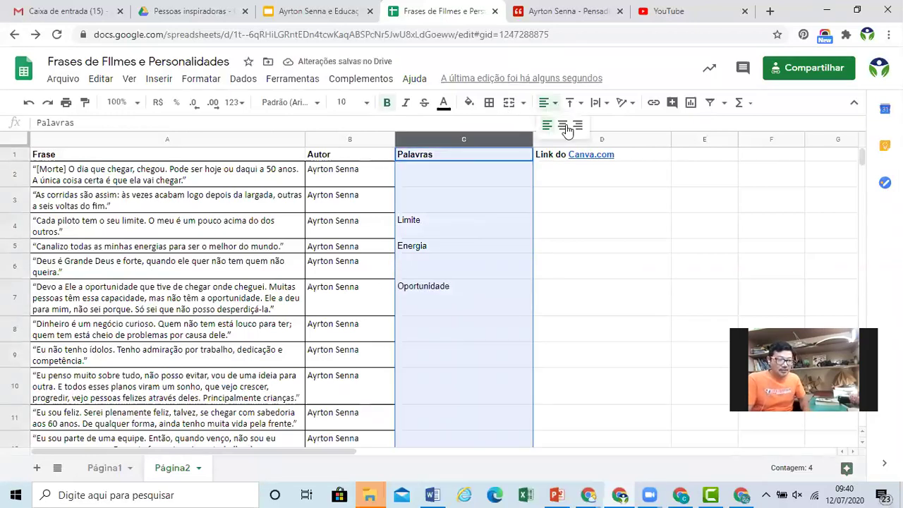
{"action": "key", "text": "ctrl+shift+e"}
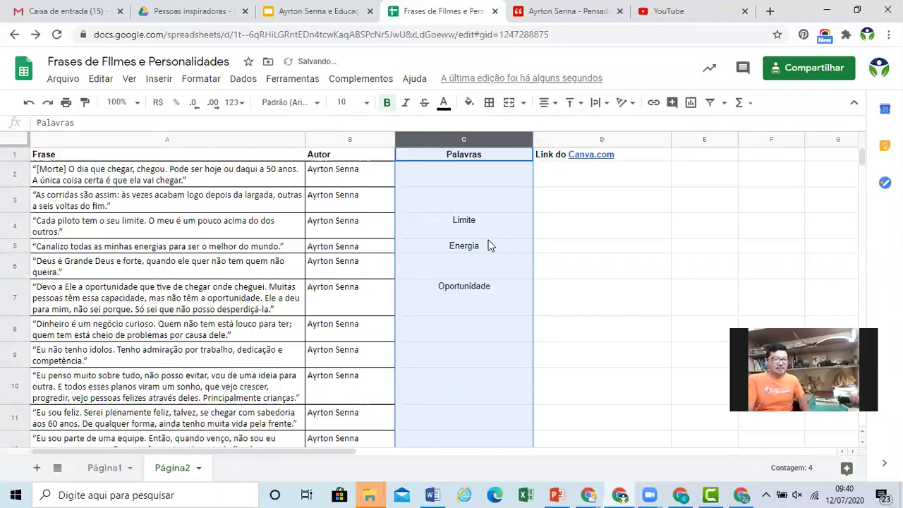
{"action": "left_click", "coordinate": [492, 236]}
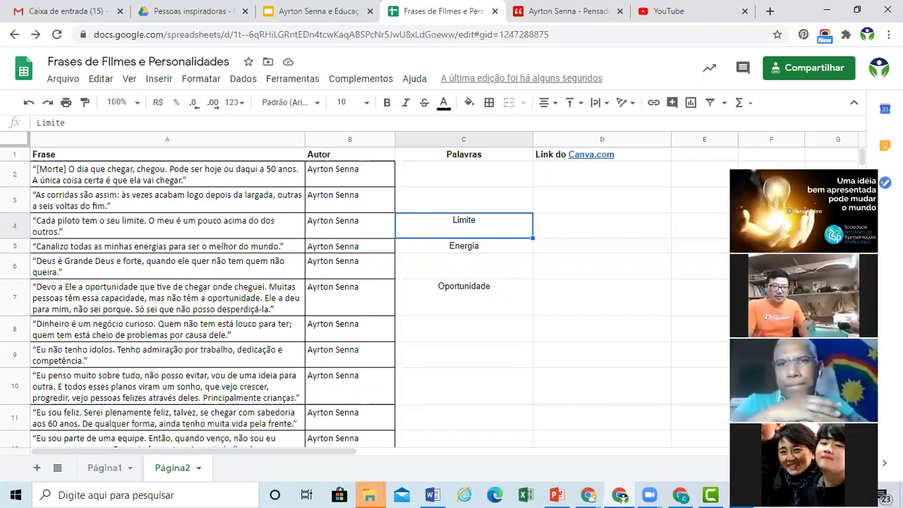
Load canva.com in a new tab and show the 'Todos os seus designs' page.
{"action": "left_click", "coordinate": [771, 12]}
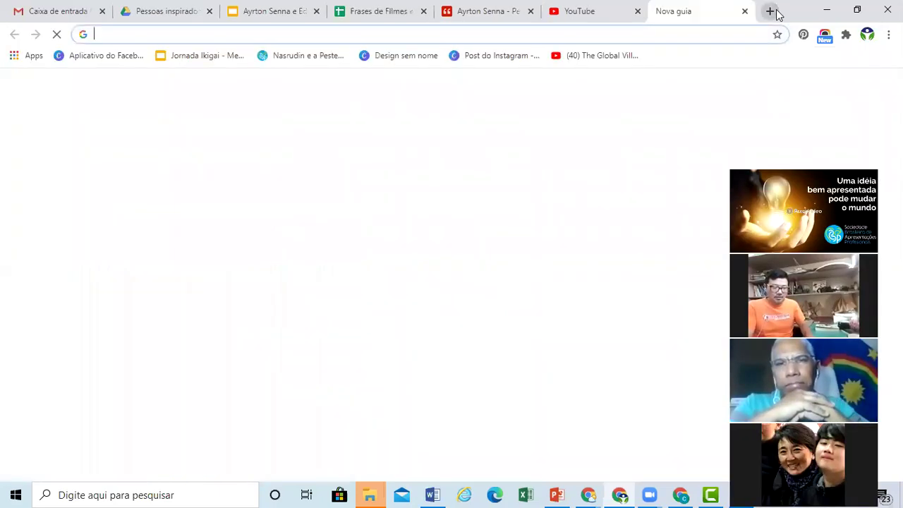
{"action": "type", "text": "canva.com"}
{"action": "key", "text": "Return"}
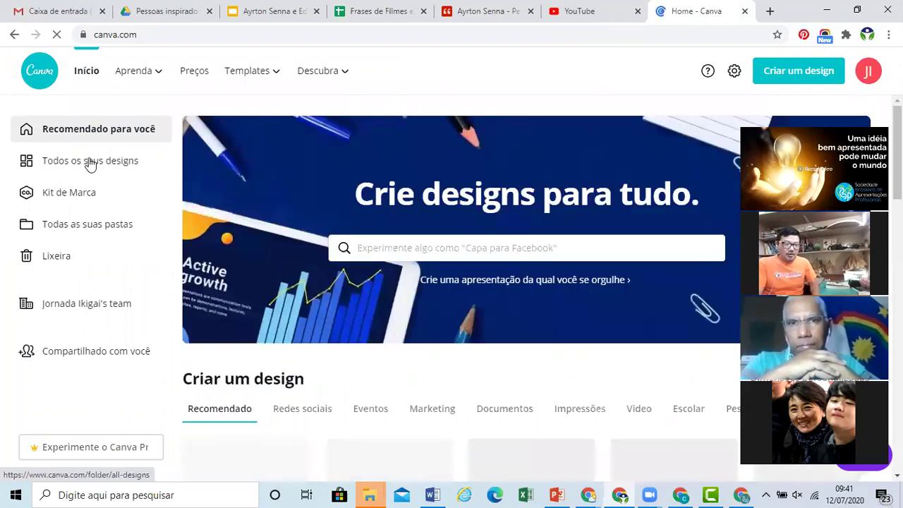
{"action": "left_click", "coordinate": [90, 161]}
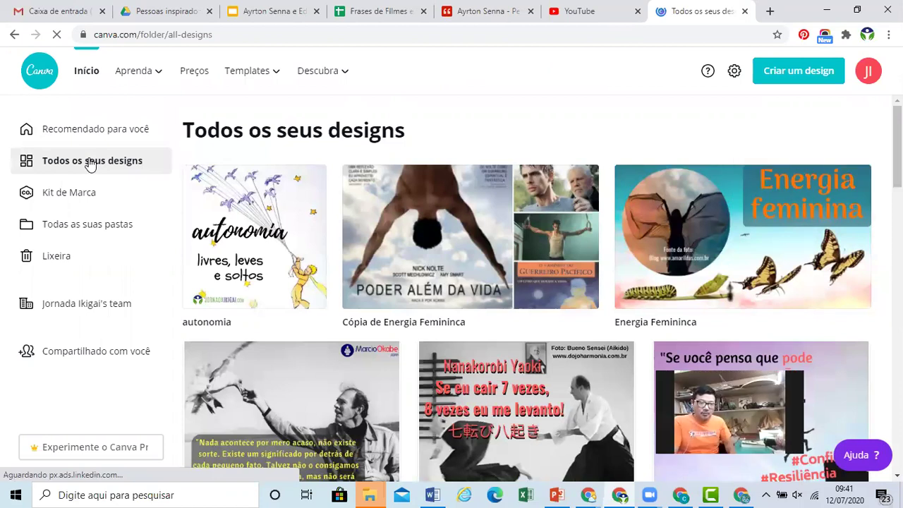
Close the browser profile menu and browse the saved designs such as 'autonomia'.
{"action": "left_click", "coordinate": [862, 39]}
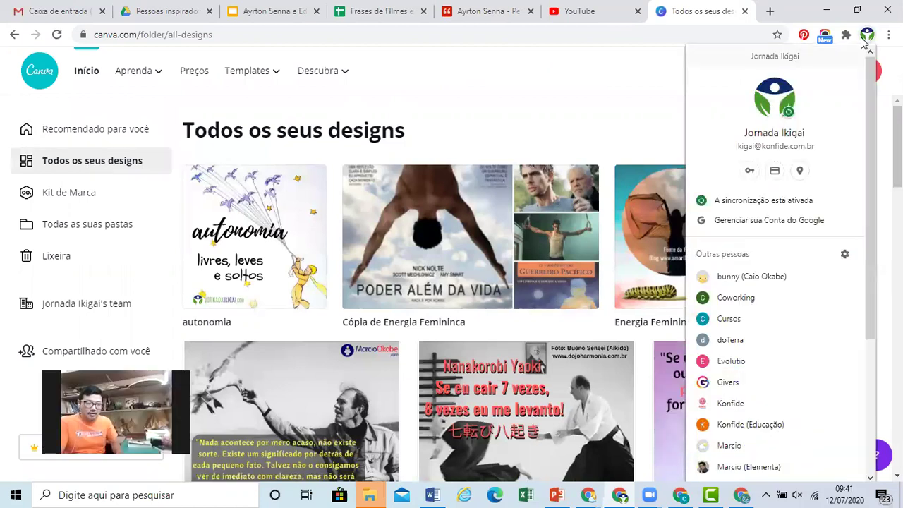
{"action": "scroll", "coordinate": [754, 352], "scroll_direction": "down", "scroll_amount": 3}
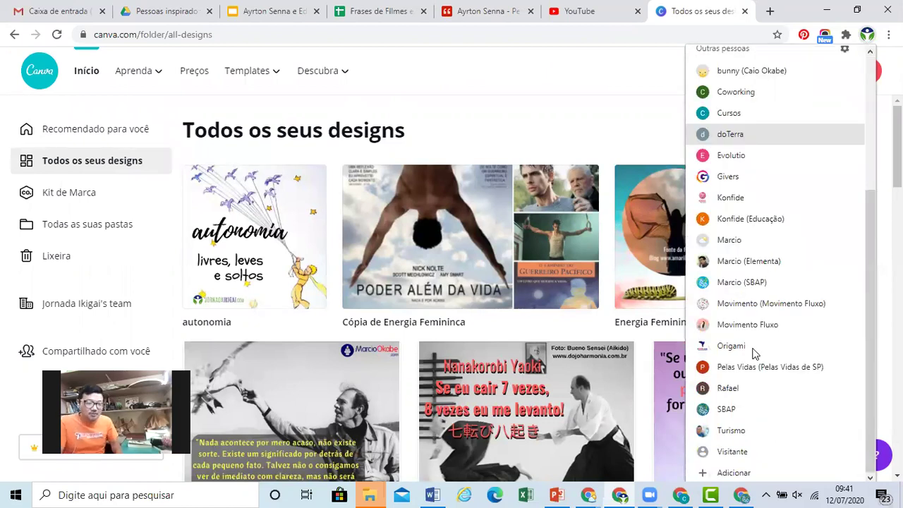
{"action": "scroll", "coordinate": [753, 352], "scroll_direction": "up", "scroll_amount": 3}
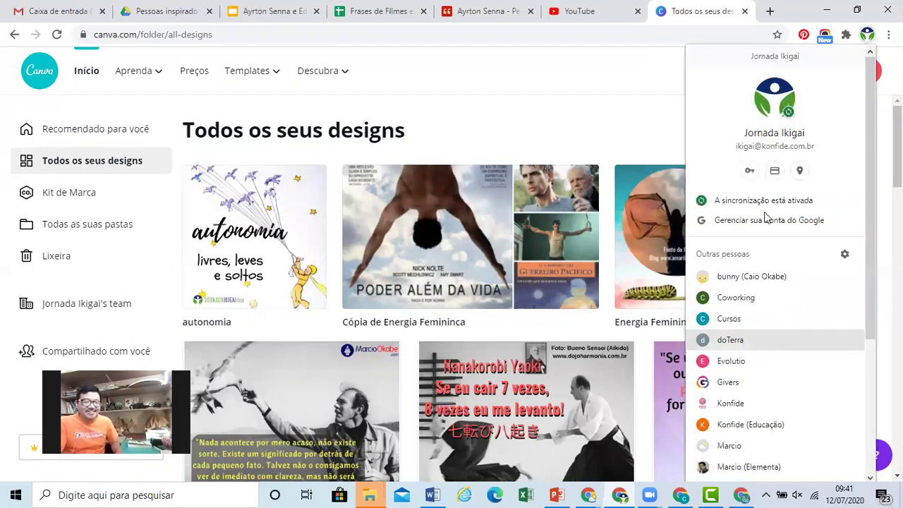
{"action": "left_click", "coordinate": [641, 106]}
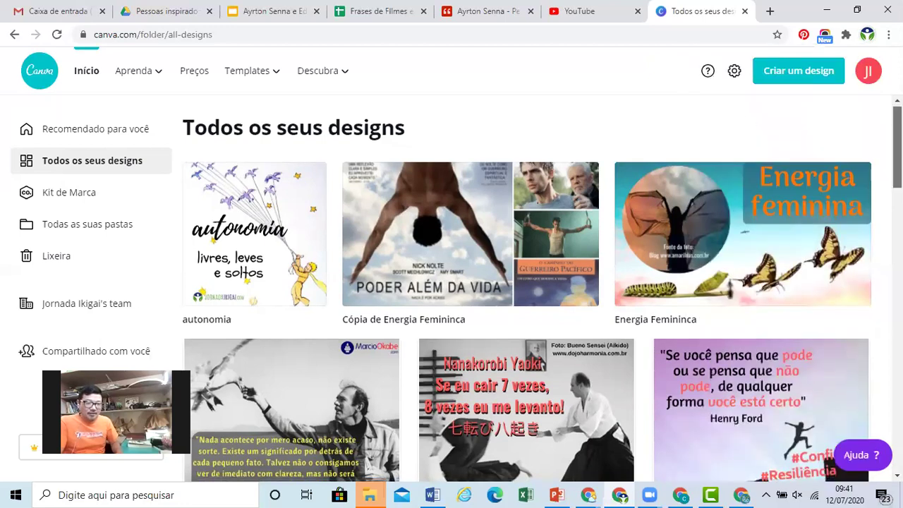
{"action": "scroll", "coordinate": [527, 289], "scroll_direction": "down", "scroll_amount": 2}
{"action": "scroll", "coordinate": [527, 289], "scroll_direction": "down", "scroll_amount": 2}
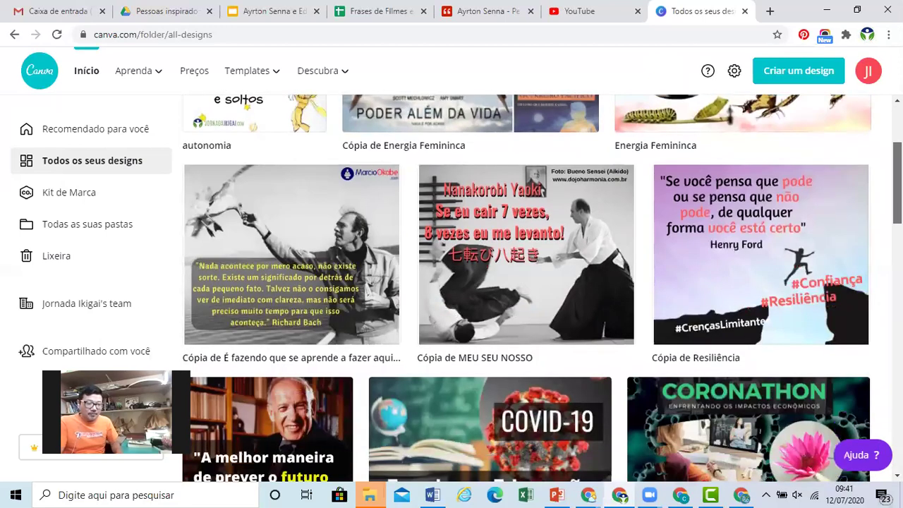
{"action": "scroll", "coordinate": [542, 289], "scroll_direction": "up", "scroll_amount": 1}
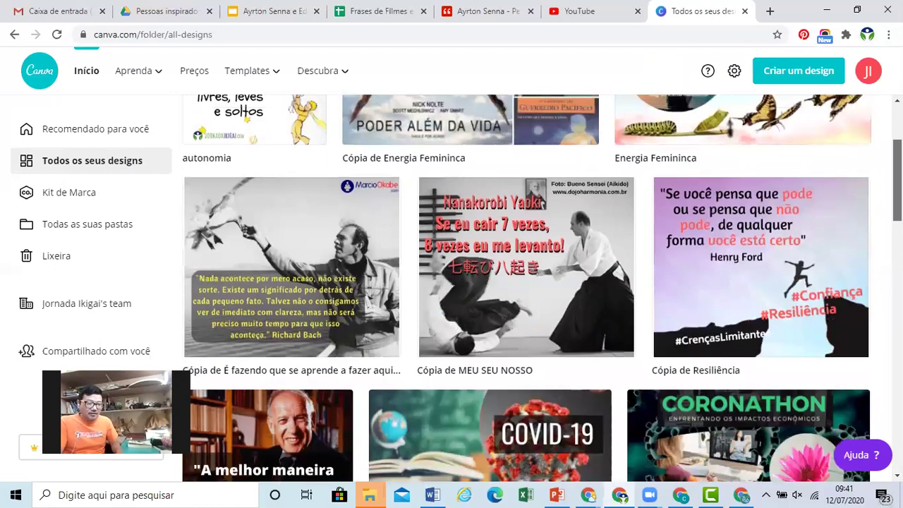
{"action": "scroll", "coordinate": [527, 289], "scroll_direction": "down", "scroll_amount": 3}
{"action": "scroll", "coordinate": [527, 290], "scroll_direction": "up", "scroll_amount": 4}
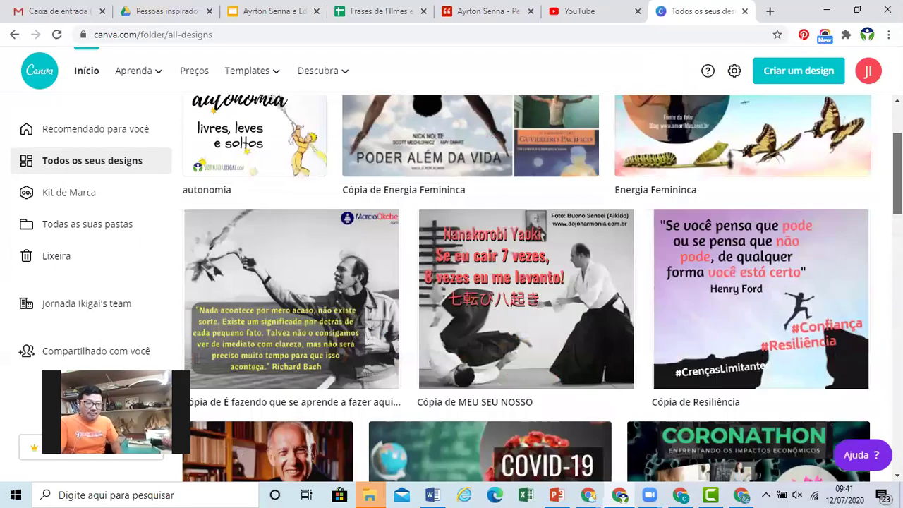
{"action": "scroll", "coordinate": [527, 289], "scroll_direction": "up", "scroll_amount": 2}
{"action": "scroll", "coordinate": [527, 290], "scroll_direction": "down", "scroll_amount": 2}
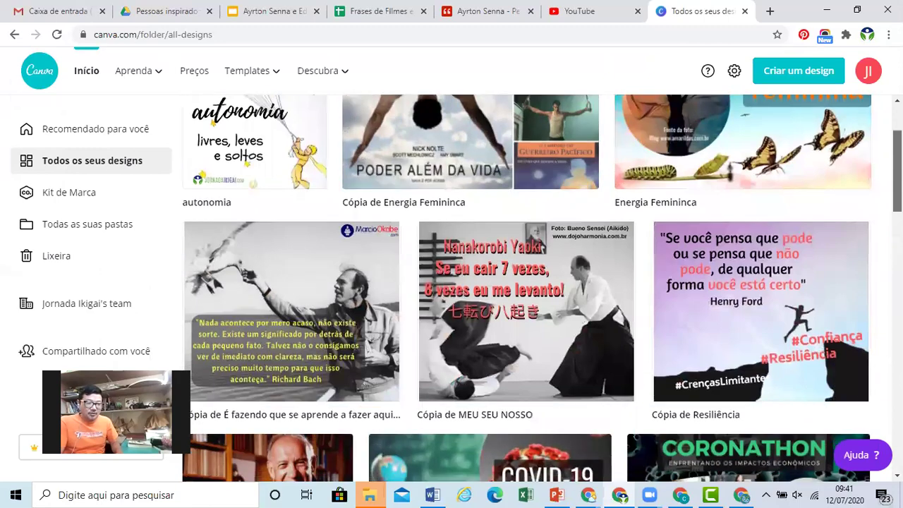
{"action": "scroll", "coordinate": [527, 290], "scroll_direction": "down", "scroll_amount": 2}
{"action": "scroll", "coordinate": [527, 290], "scroll_direction": "down", "scroll_amount": 2}
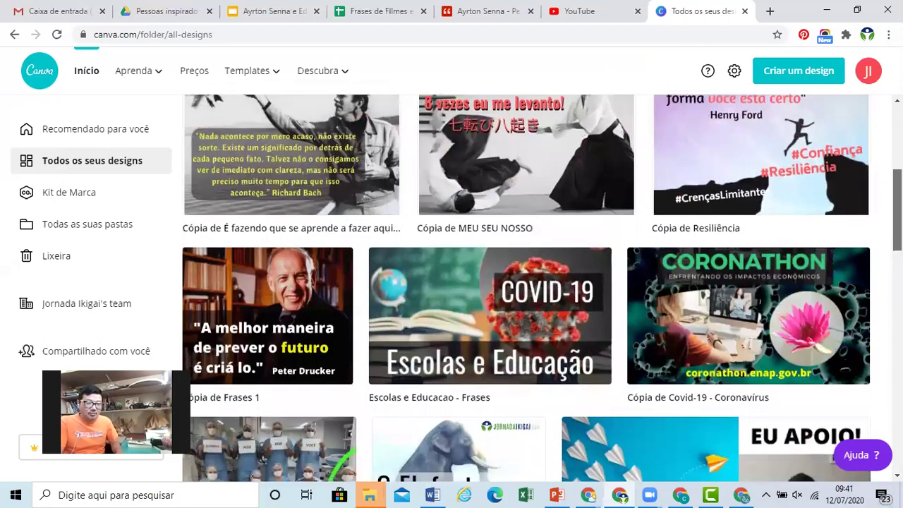
{"action": "scroll", "coordinate": [528, 290], "scroll_direction": "down", "scroll_amount": 2}
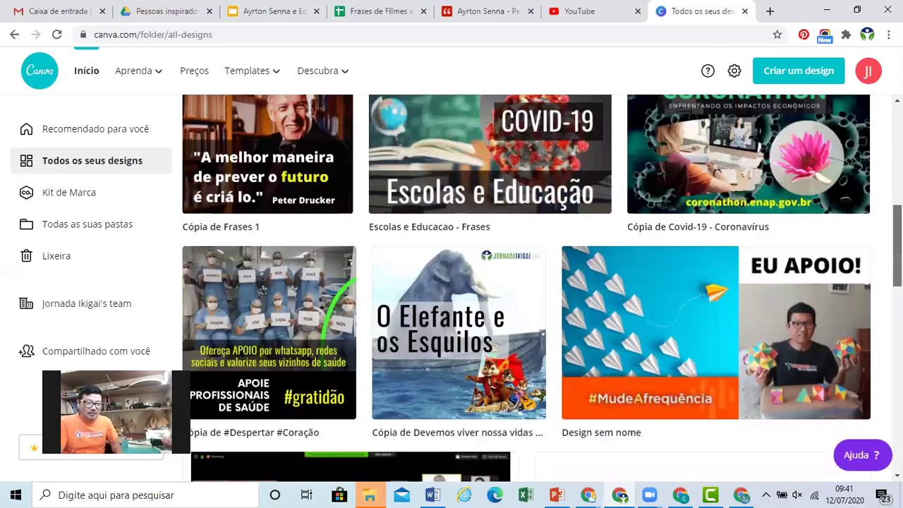
{"action": "scroll", "coordinate": [527, 282], "scroll_direction": "up", "scroll_amount": 3}
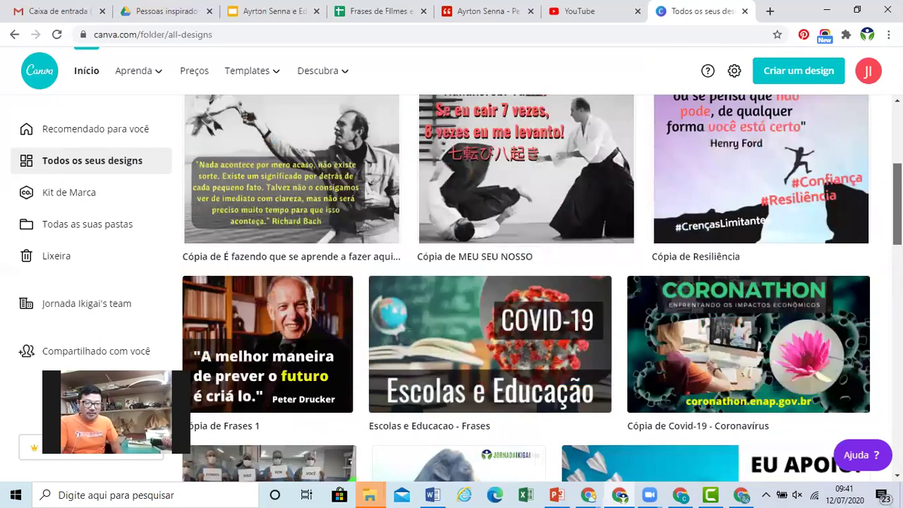
{"action": "scroll", "coordinate": [417, 264], "scroll_direction": "up", "scroll_amount": 3}
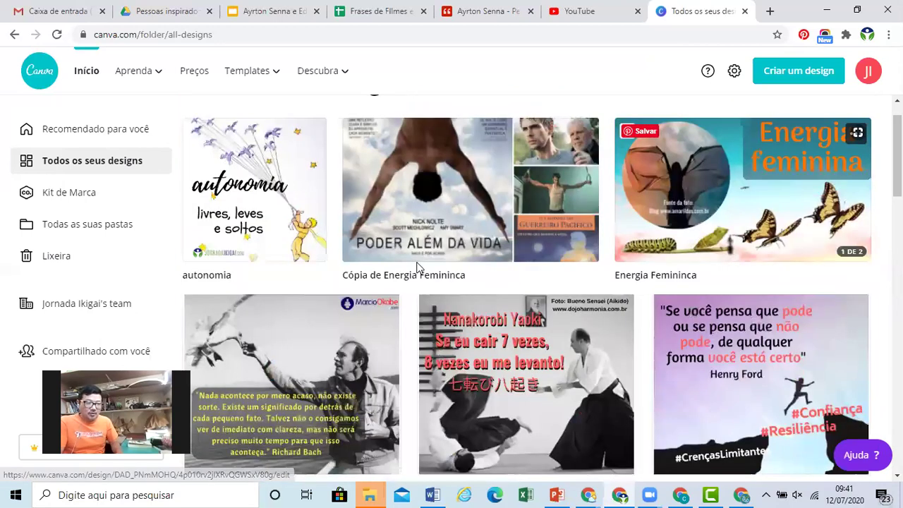
Create a new 'Post para Instagram' design and copy the quote from cell A4 in Google Sheets.
{"action": "left_click", "coordinate": [796, 74]}
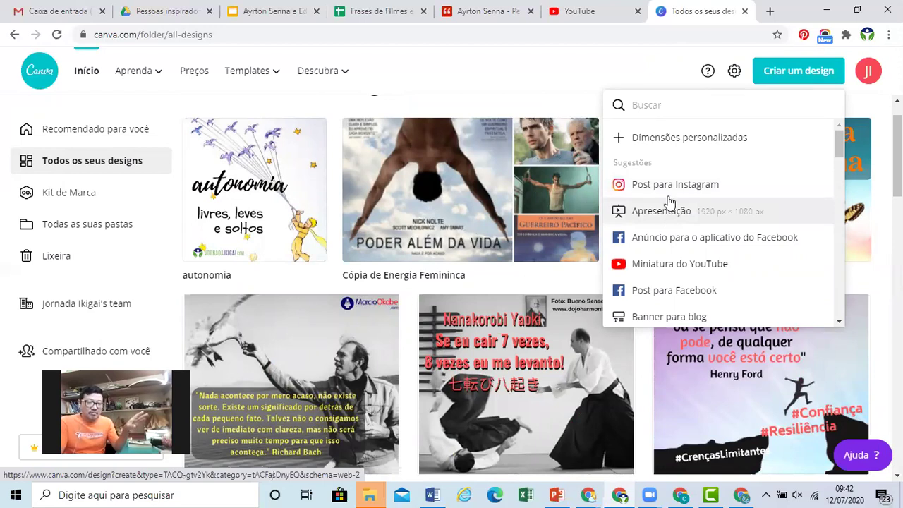
{"action": "left_click", "coordinate": [653, 184]}
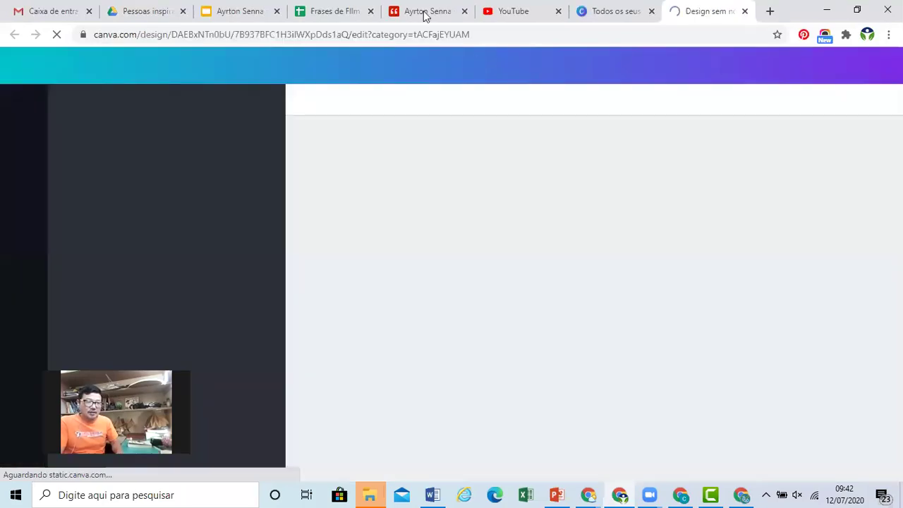
{"action": "left_click", "coordinate": [426, 13]}
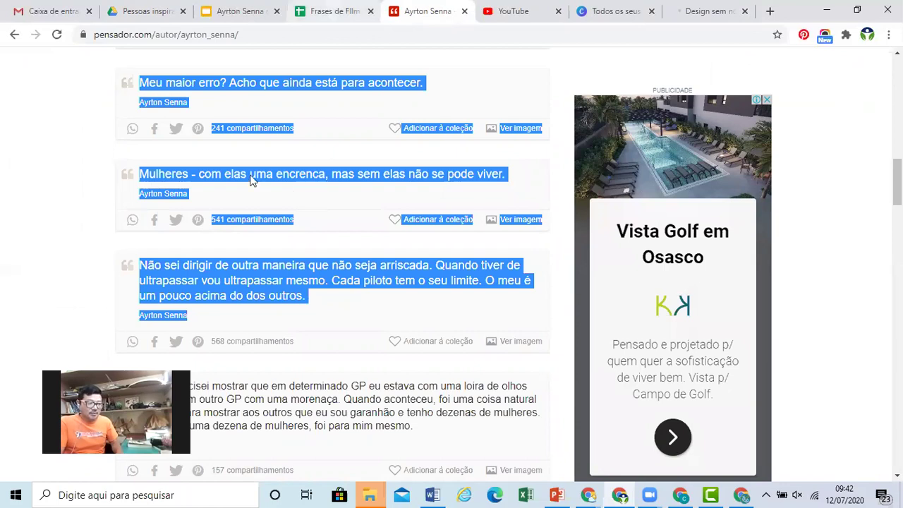
{"action": "key", "text": "ctrl+shift+Tab"}
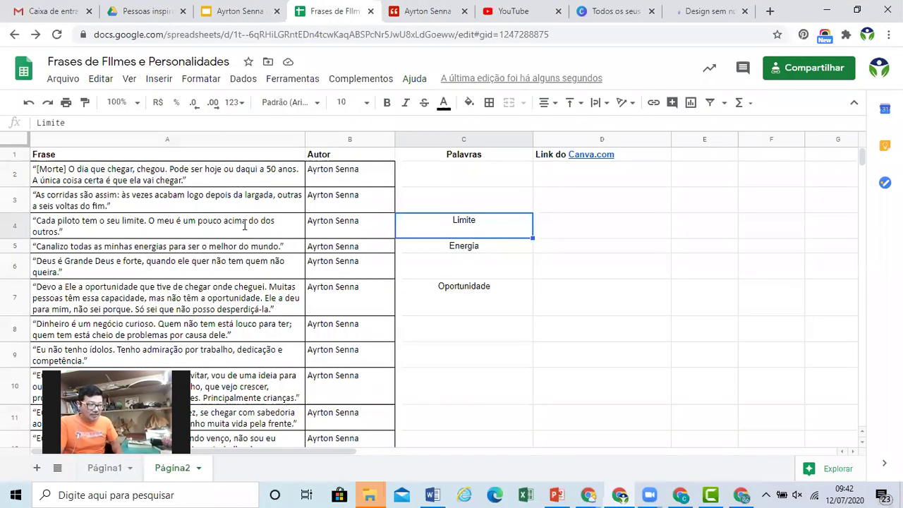
{"action": "triple_click", "coordinate": [245, 225]}
{"action": "key", "text": "ctrl+c"}
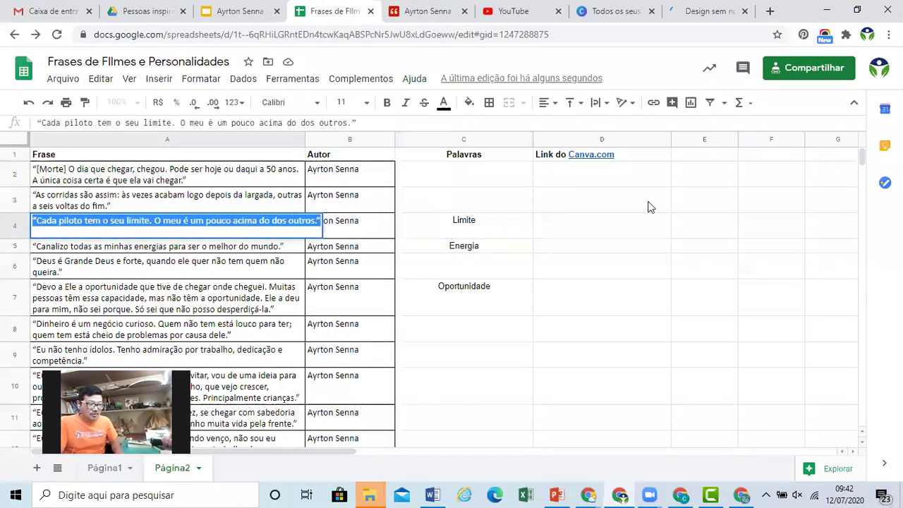
{"action": "left_click", "coordinate": [706, 10]}
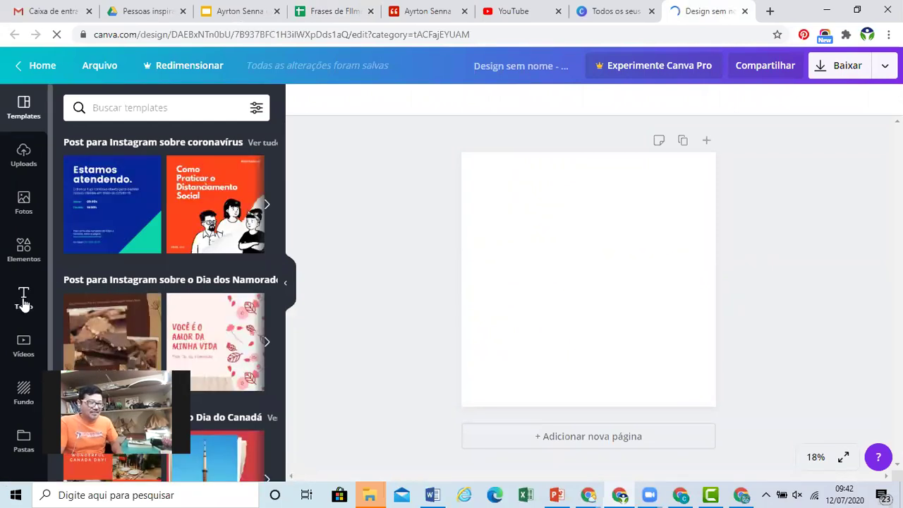
Upload Ayrton Senna Brasil.jpg from the 2020 folder into Canva's Uploads.
{"action": "left_click", "coordinate": [24, 157]}
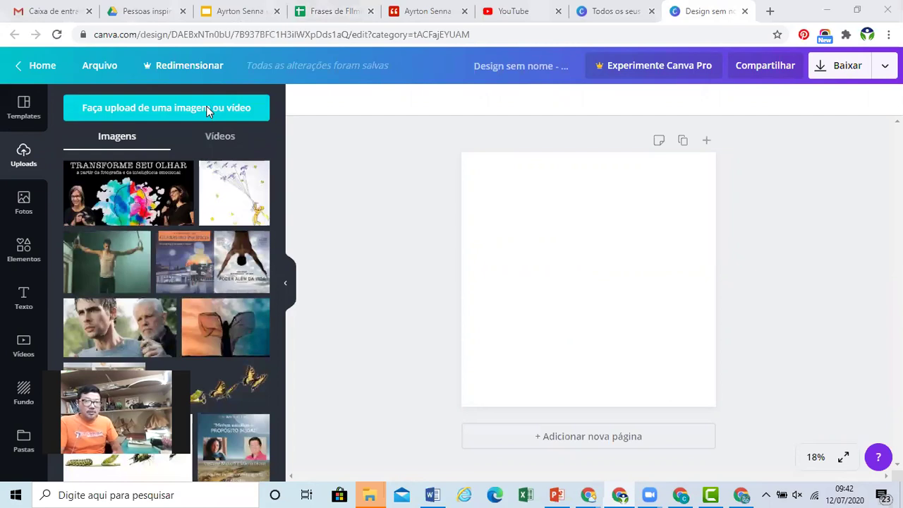
{"action": "left_click", "coordinate": [206, 110]}
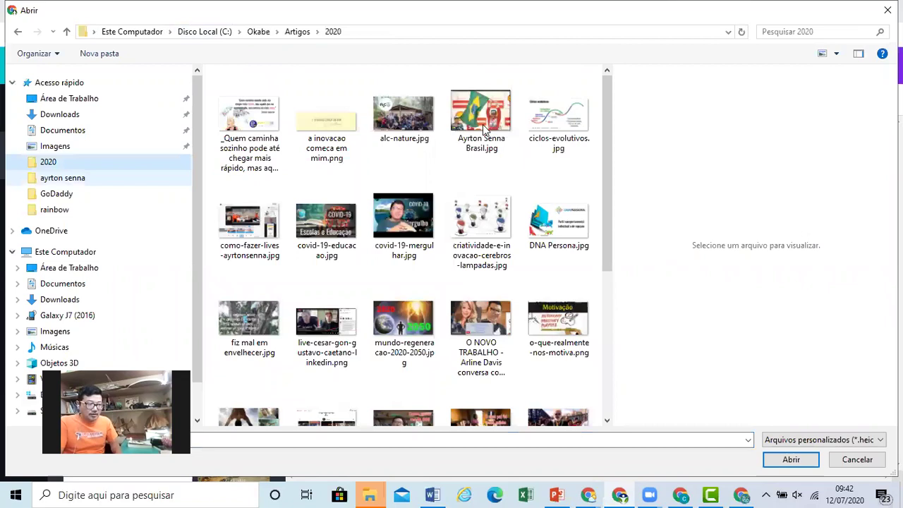
{"action": "left_click", "coordinate": [483, 127]}
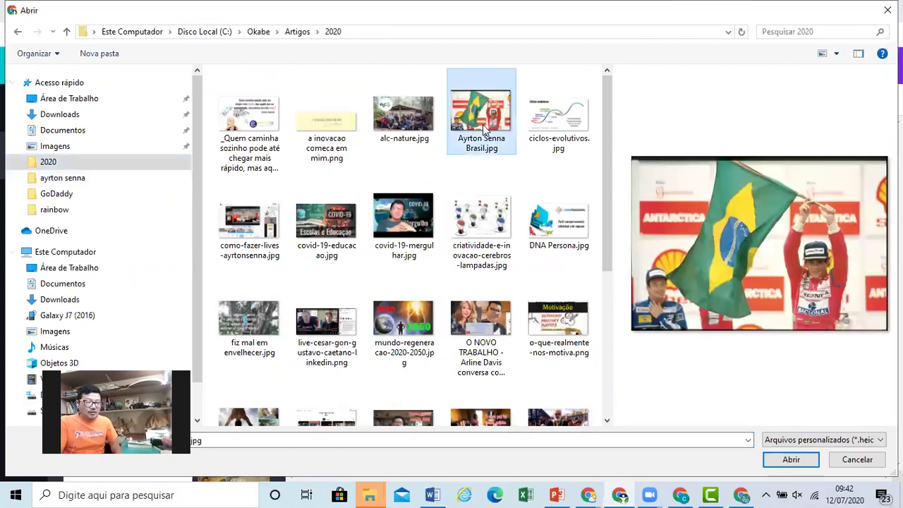
{"action": "double_click", "coordinate": [483, 125]}
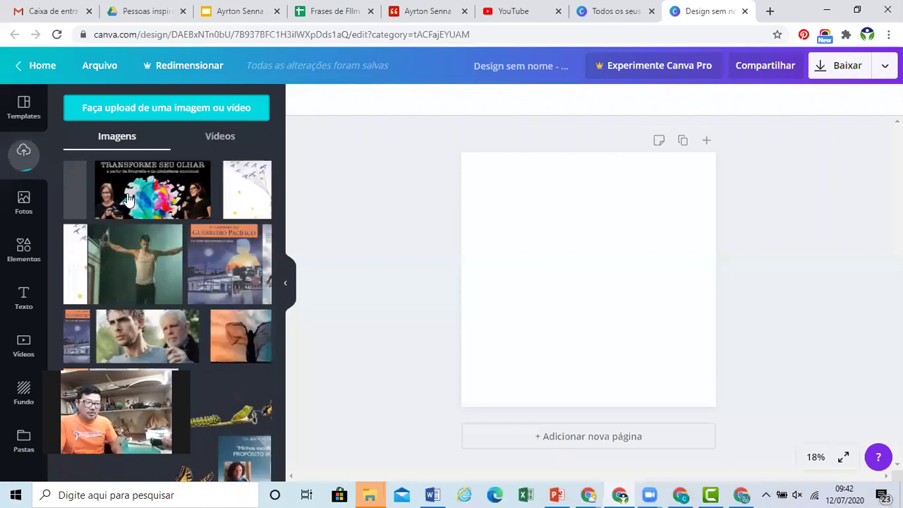
Place the uploaded Senna flag photo on the page and enlarge it to fill the square post.
{"action": "left_click_drag", "start_coordinate": [125, 200], "coordinate": [520, 202]}
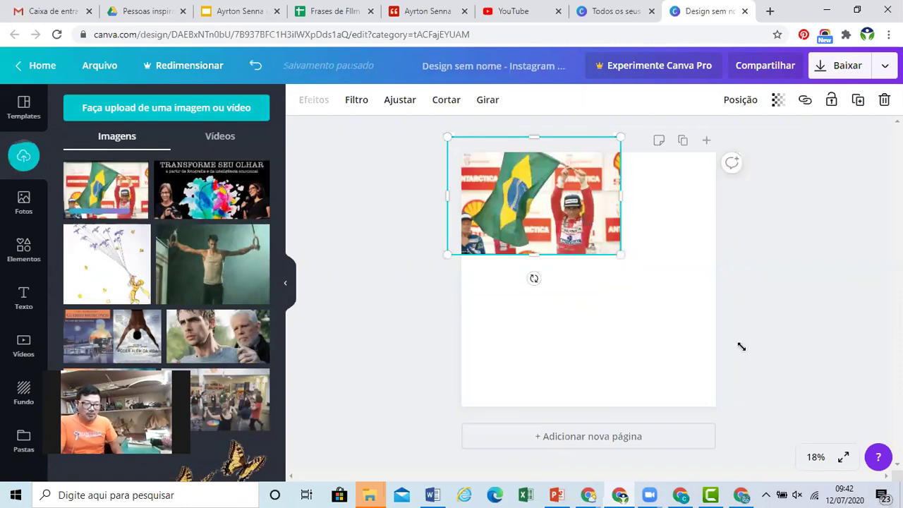
{"action": "left_click_drag", "start_coordinate": [741, 347], "coordinate": [852, 426]}
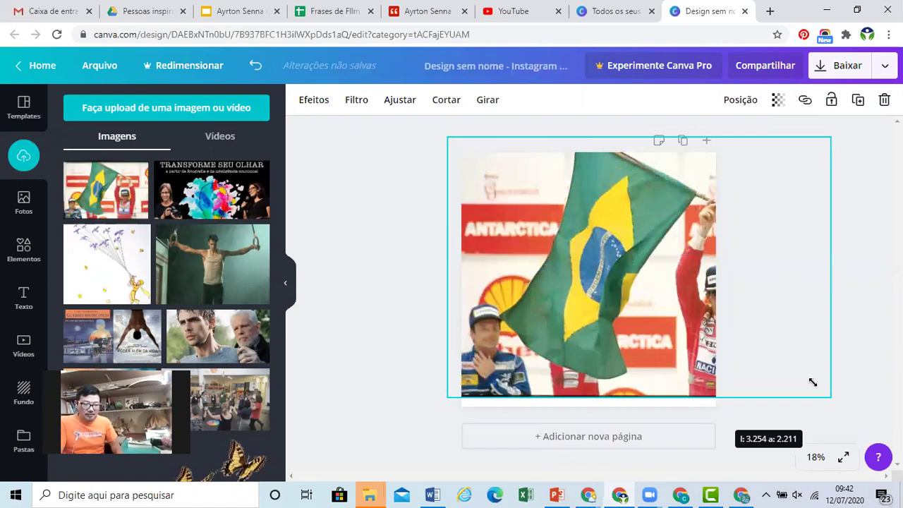
{"action": "left_click_drag", "start_coordinate": [746, 361], "coordinate": [727, 366]}
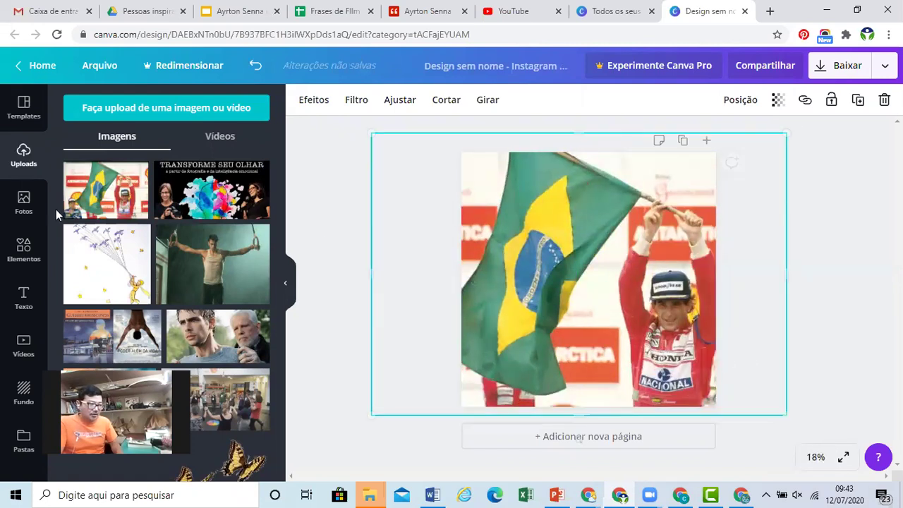
{"action": "left_click", "coordinate": [23, 300]}
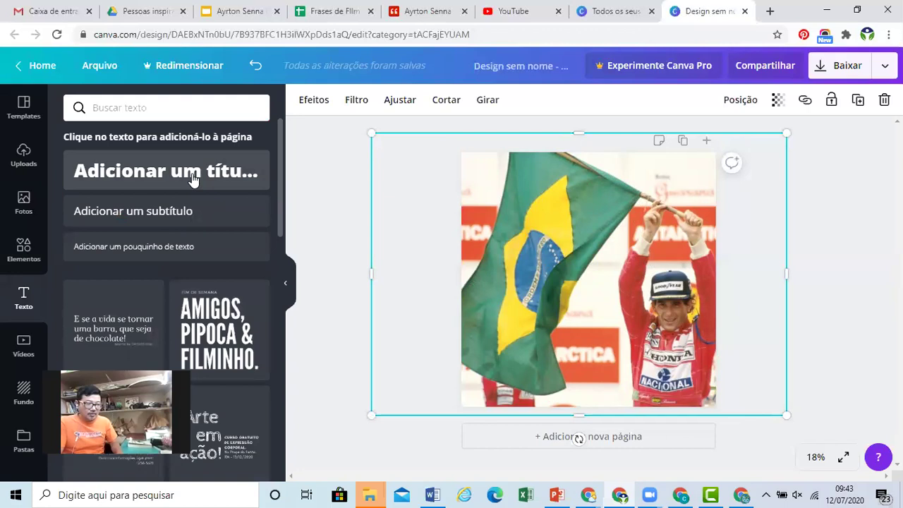
Add a title text box with the pasted Senna quote at line height 1,04, signed 'Ayrton Senna'.
{"action": "left_click", "coordinate": [194, 180]}
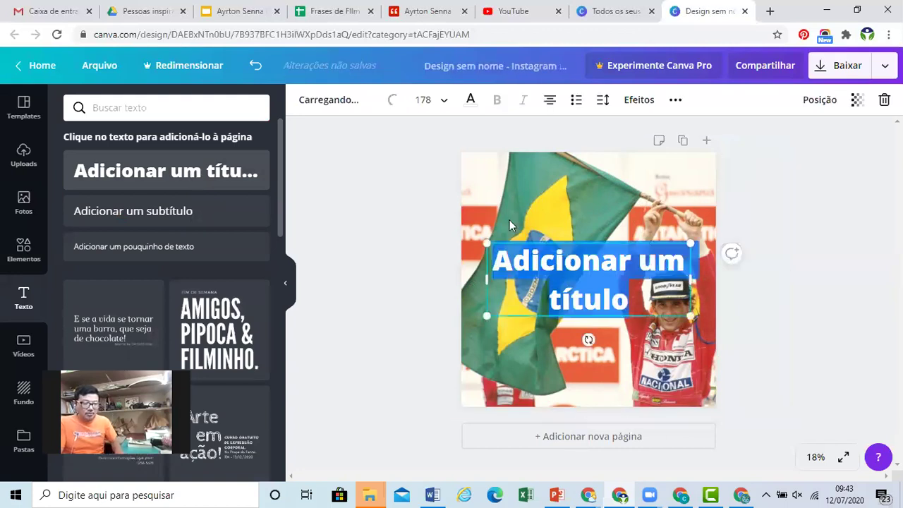
{"action": "key", "text": "ctrl+v"}
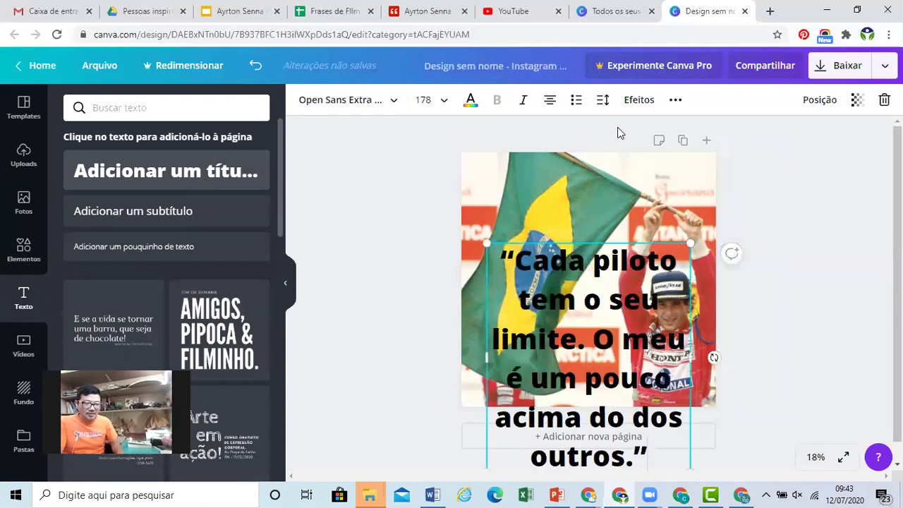
{"action": "left_click", "coordinate": [604, 101]}
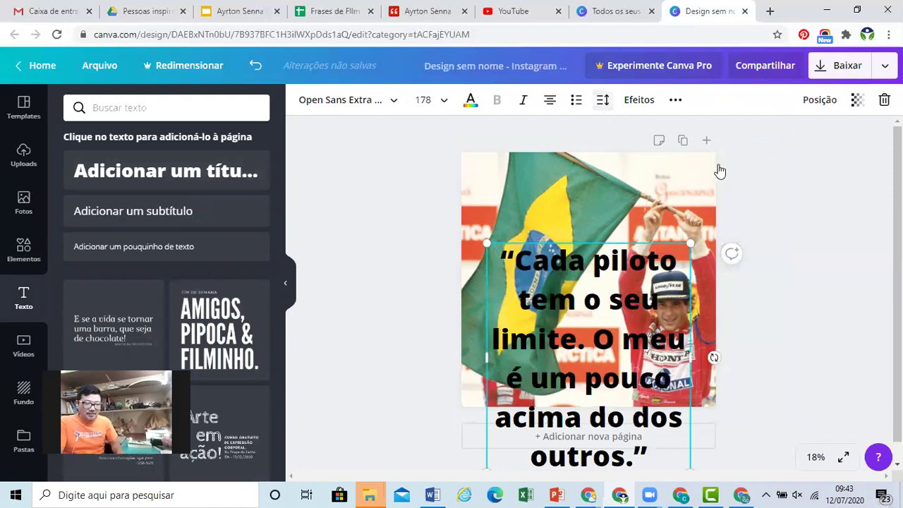
{"action": "left_click_drag", "start_coordinate": [710, 171], "coordinate": [707, 171]}
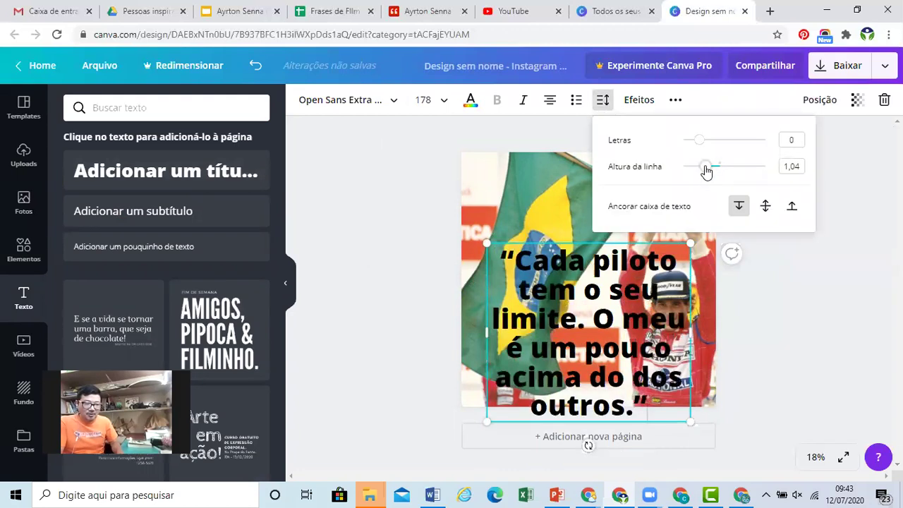
{"action": "mouse_move", "coordinate": [635, 282]}
{"action": "left_mouse_down"}
{"action": "mouse_move", "coordinate": [623, 229]}
{"action": "mouse_move", "coordinate": [611, 246]}
{"action": "left_mouse_up"}
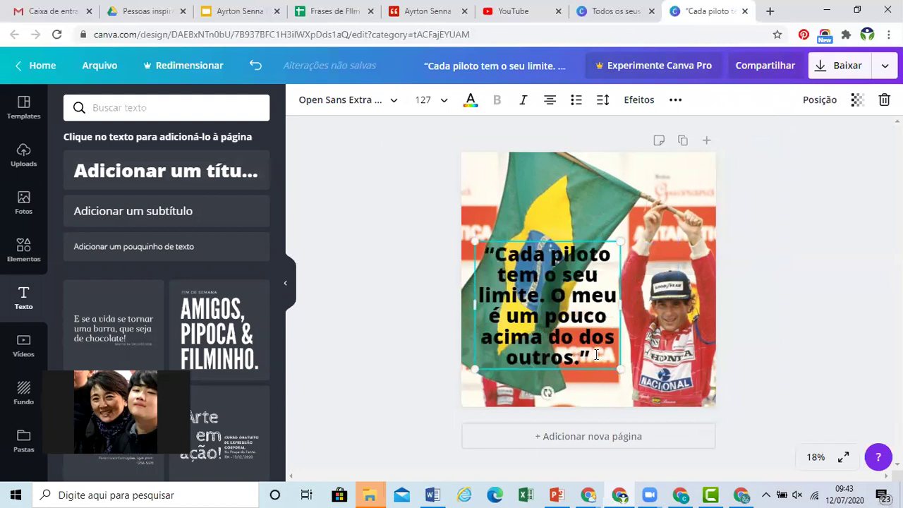
{"action": "double_click", "coordinate": [596, 354]}
{"action": "key", "text": "ctrl+z"}
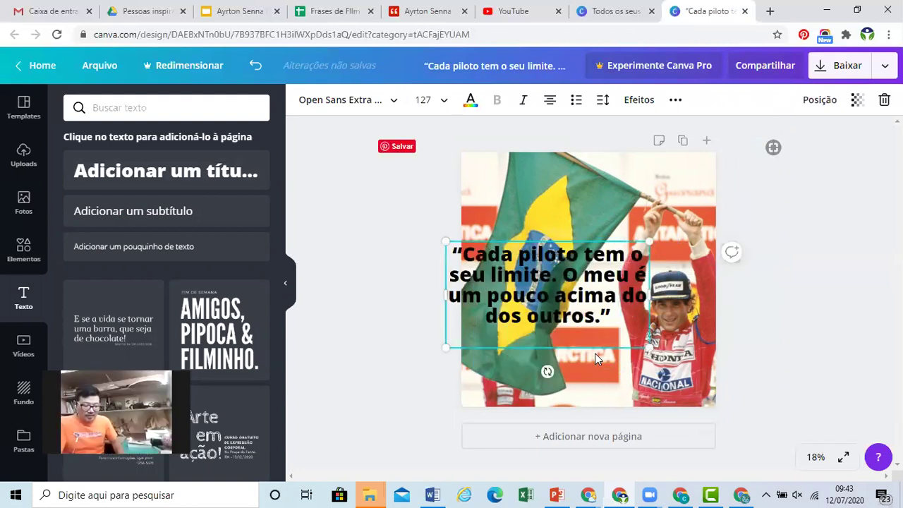
{"action": "type", "text": "Ayr"}
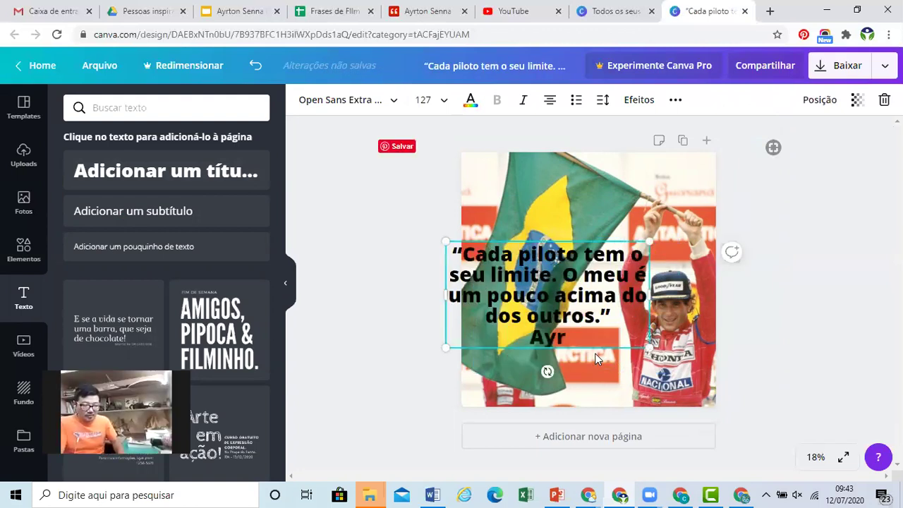
{"action": "type", "text": "ton Se"}
{"action": "type", "text": "n"}
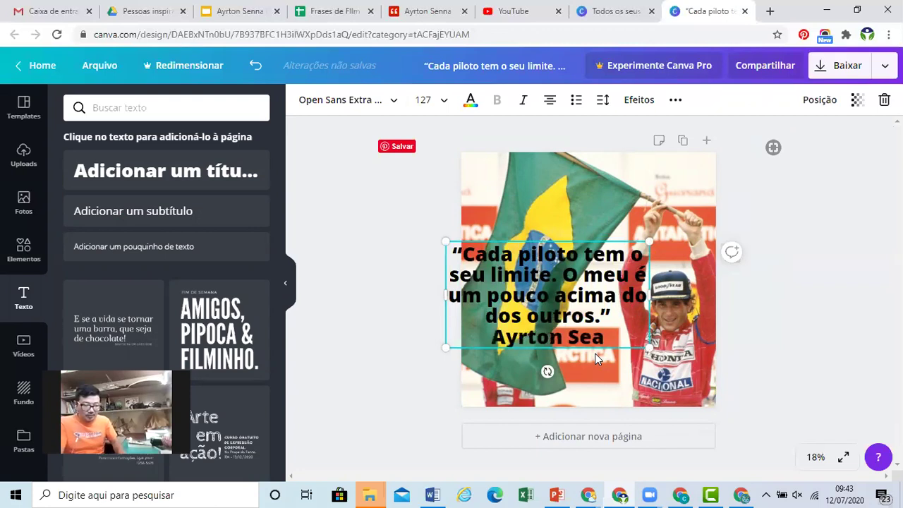
{"action": "type", "text": "na"}
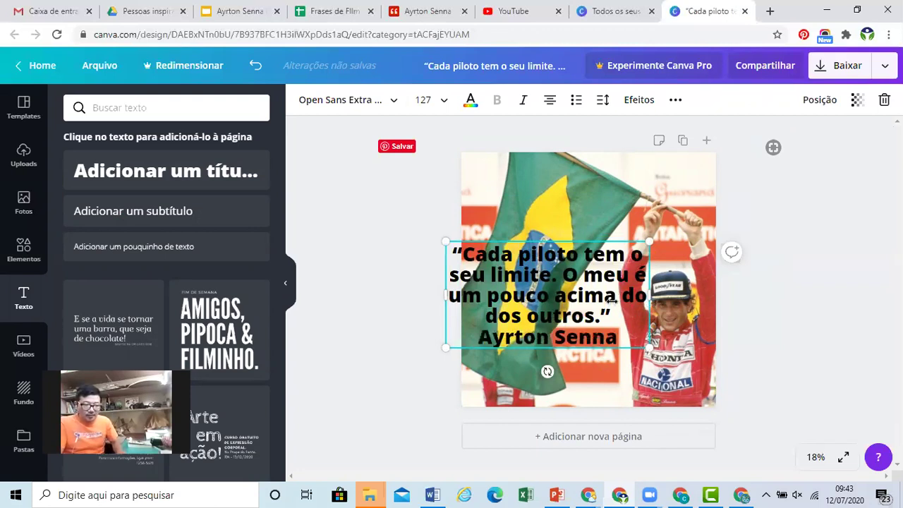
Narrow the quote box and scale the text down to size 108 over the flag.
{"action": "left_click_drag", "start_coordinate": [609, 300], "coordinate": [612, 300]}
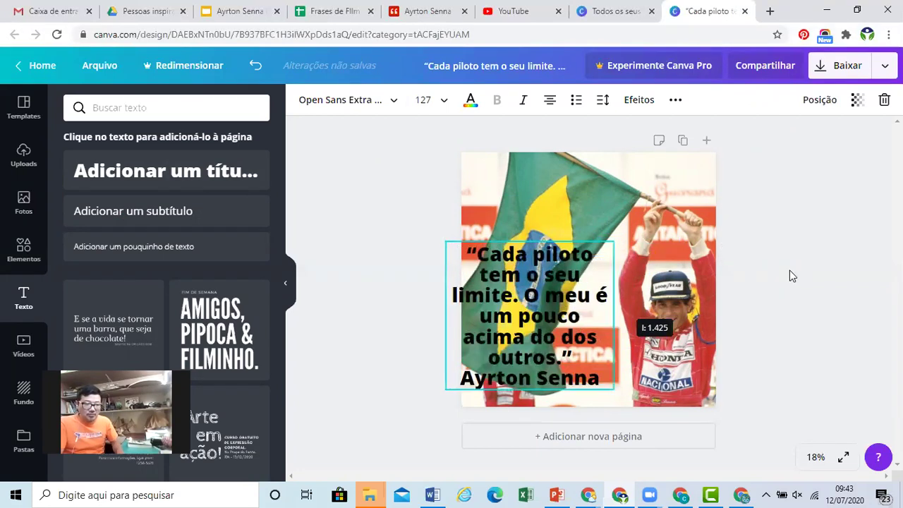
{"action": "key", "text": "Escape"}
{"action": "left_click", "coordinate": [589, 274]}
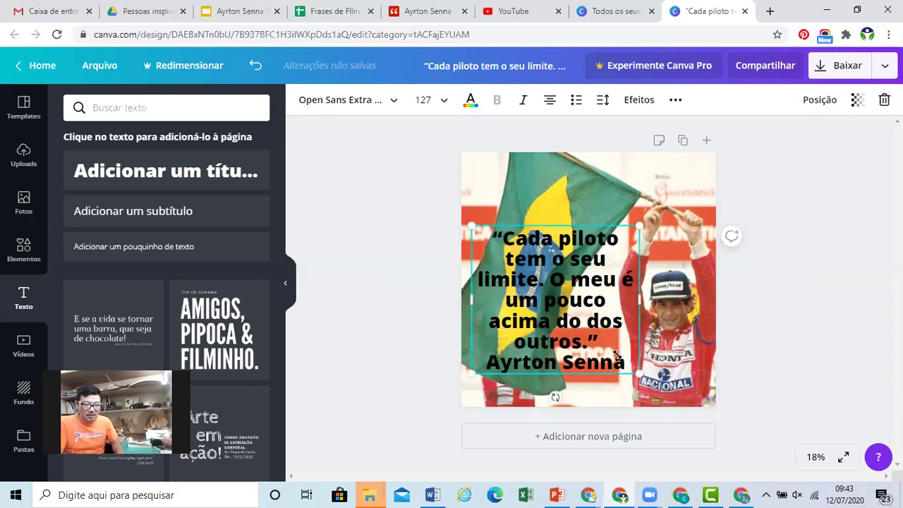
{"action": "left_click_drag", "start_coordinate": [617, 356], "coordinate": [611, 351]}
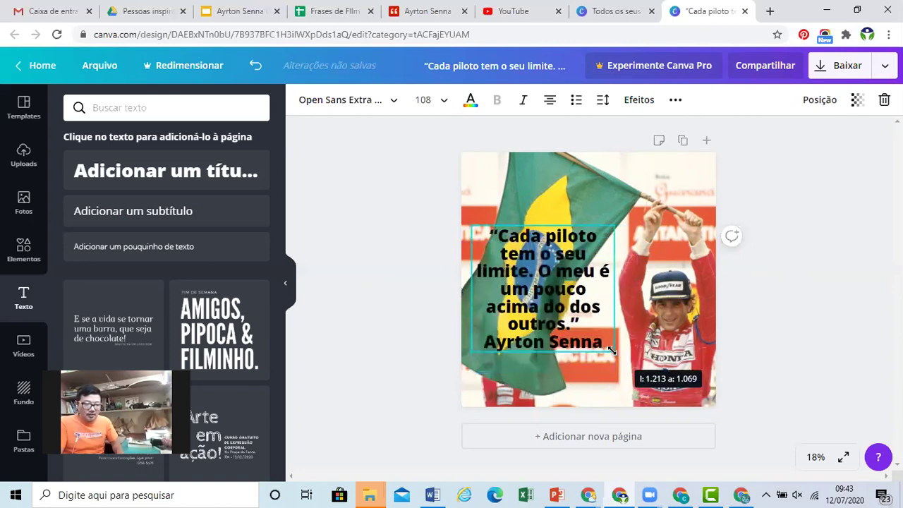
{"action": "left_click_drag", "start_coordinate": [596, 294], "coordinate": [599, 307]}
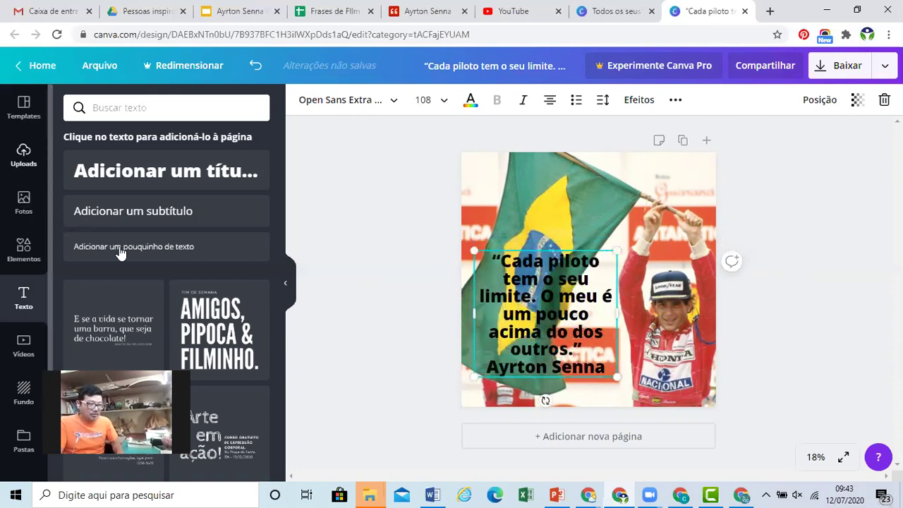
Cover the quote with a square, make it black at transparency 46, and send it behind the text.
{"action": "left_click", "coordinate": [24, 250]}
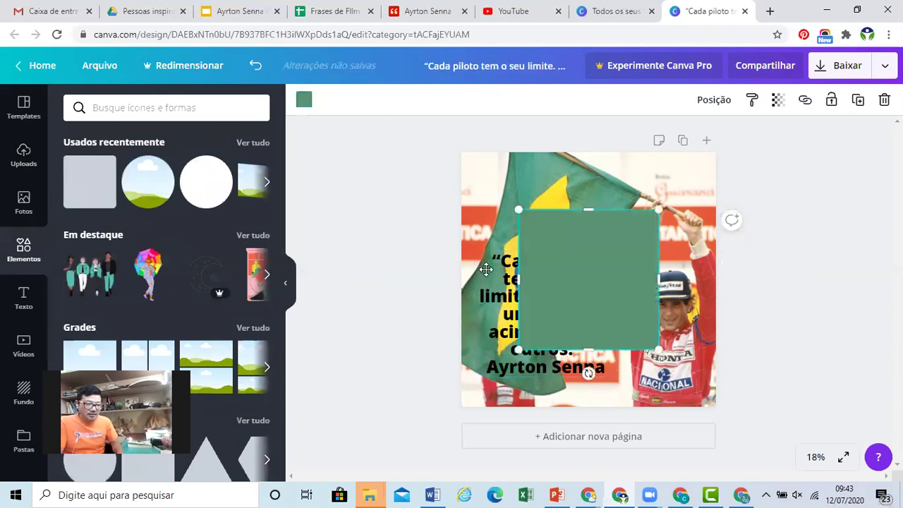
{"action": "left_click_drag", "start_coordinate": [486, 269], "coordinate": [480, 268]}
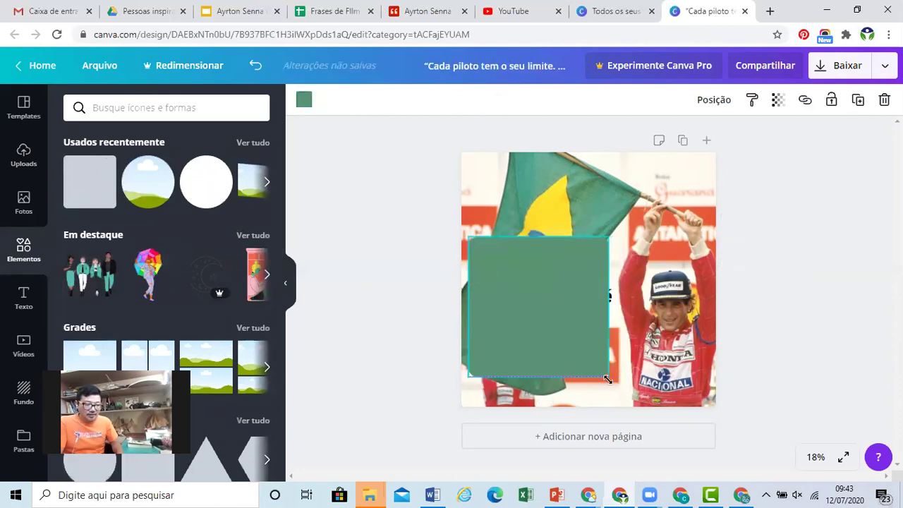
{"action": "left_click_drag", "start_coordinate": [608, 380], "coordinate": [625, 392]}
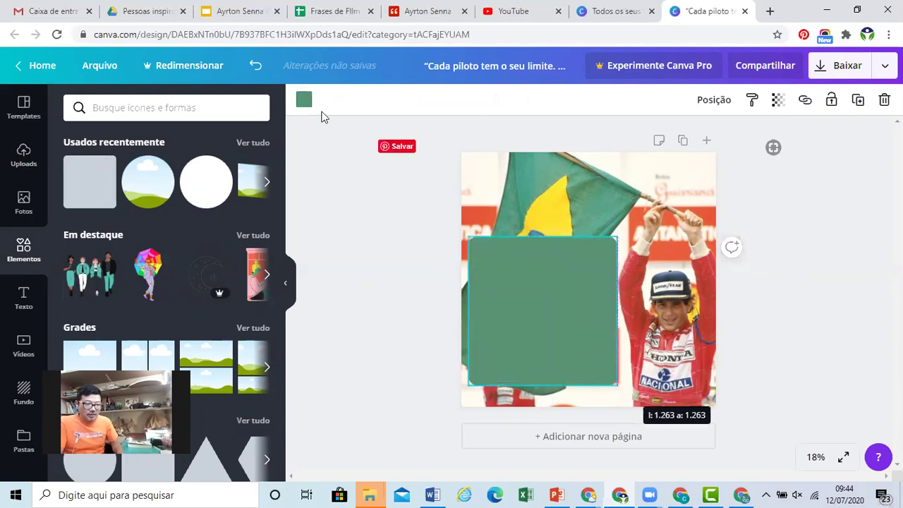
{"action": "left_click", "coordinate": [304, 100]}
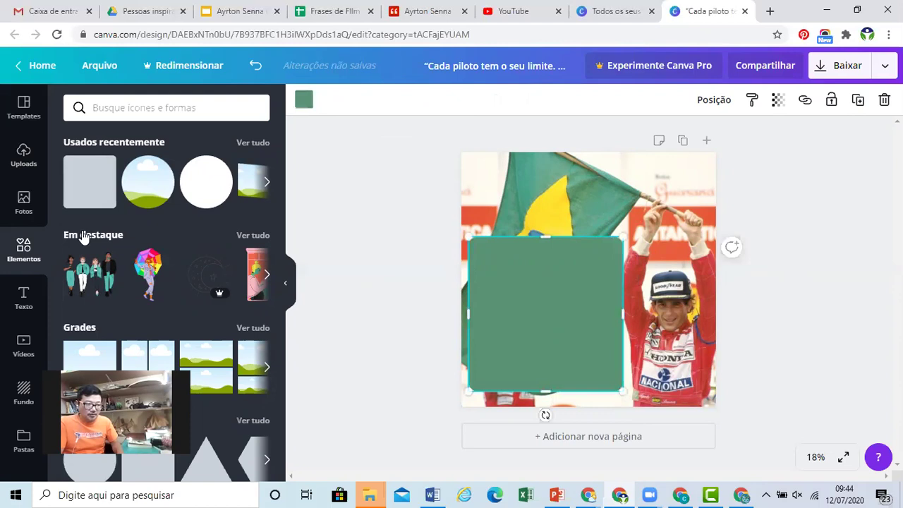
{"action": "left_click", "coordinate": [777, 101]}
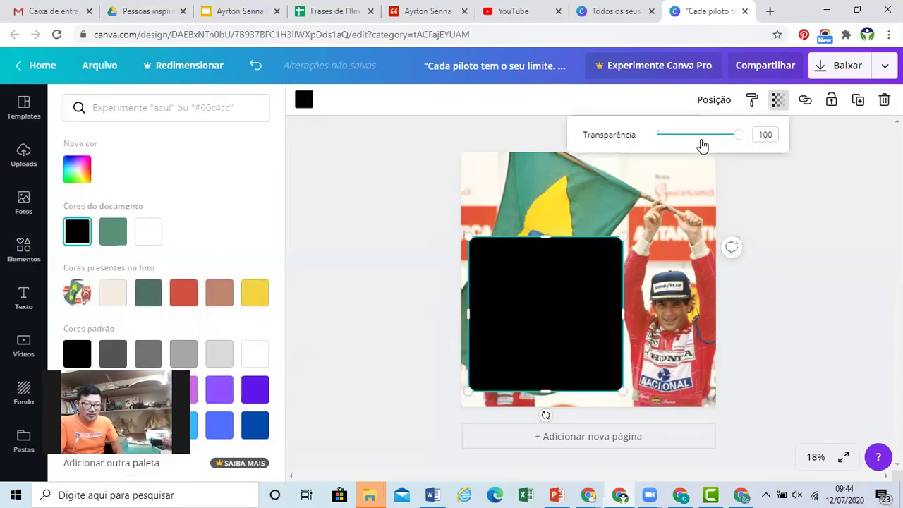
{"action": "left_click", "coordinate": [704, 139]}
{"action": "left_click_drag", "start_coordinate": [705, 137], "coordinate": [694, 134]}
{"action": "left_click", "coordinate": [714, 100]}
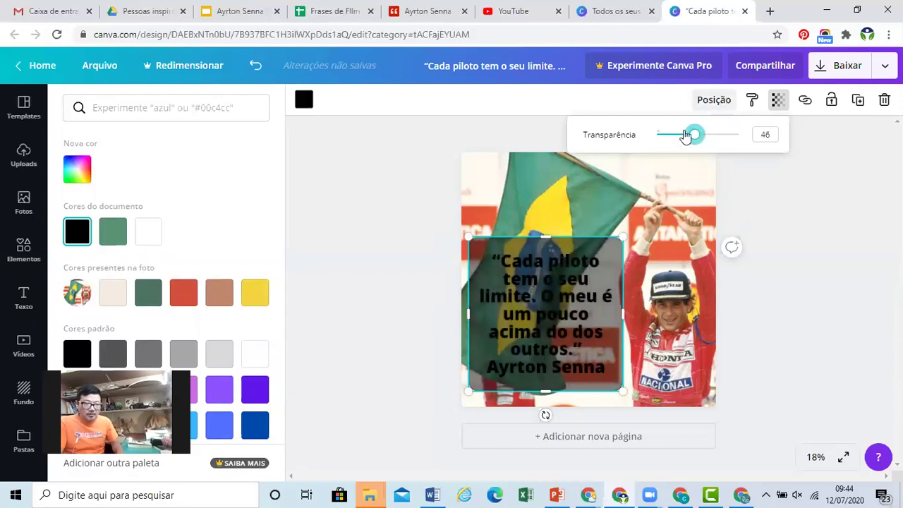
{"action": "left_click", "coordinate": [678, 138]}
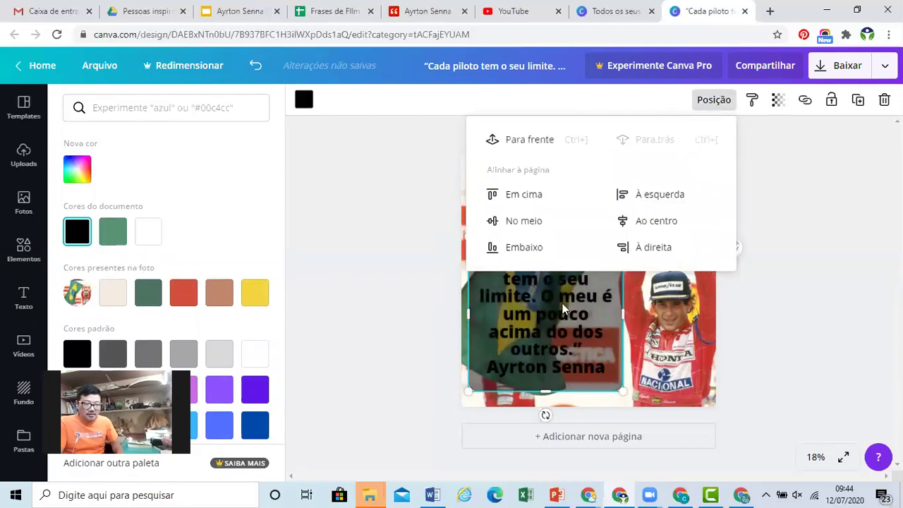
{"action": "left_click", "coordinate": [466, 97]}
Make the quote text white in the Oswald font and narrow its text box.
{"action": "left_click", "coordinate": [471, 101]}
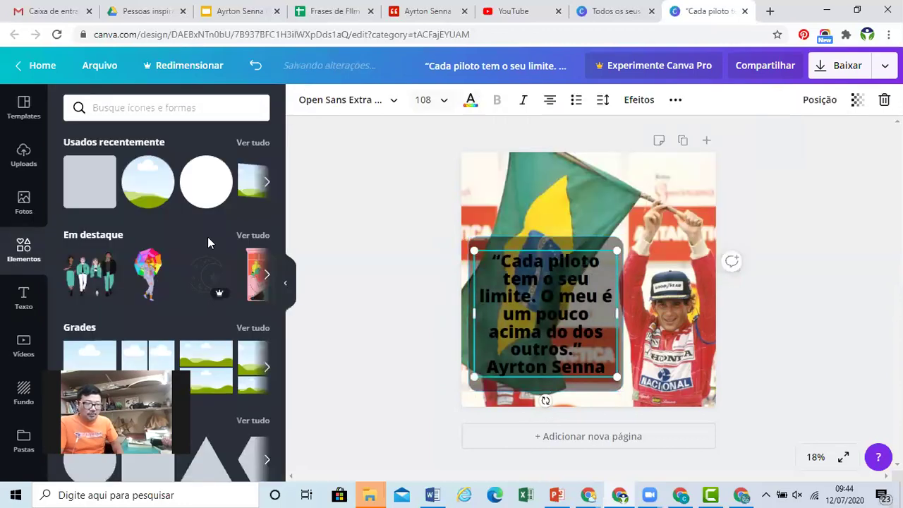
{"action": "left_click", "coordinate": [113, 242]}
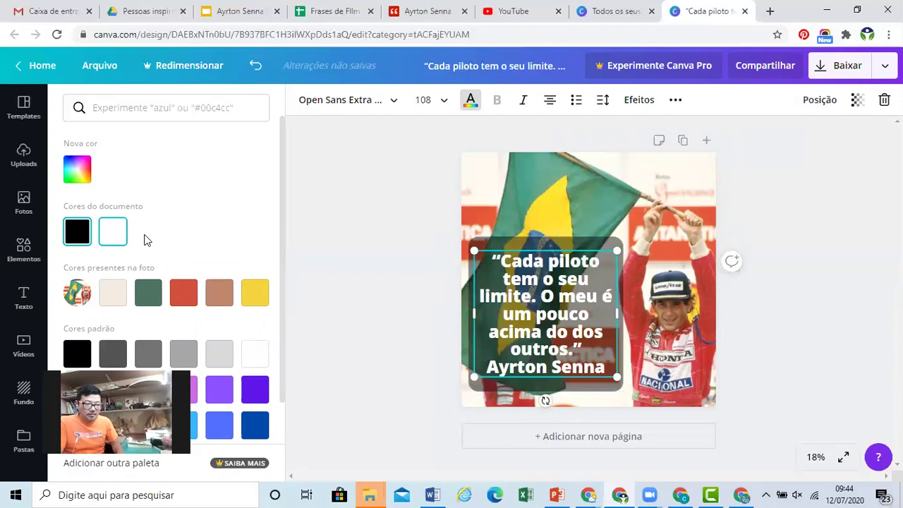
{"action": "left_click", "coordinate": [396, 104]}
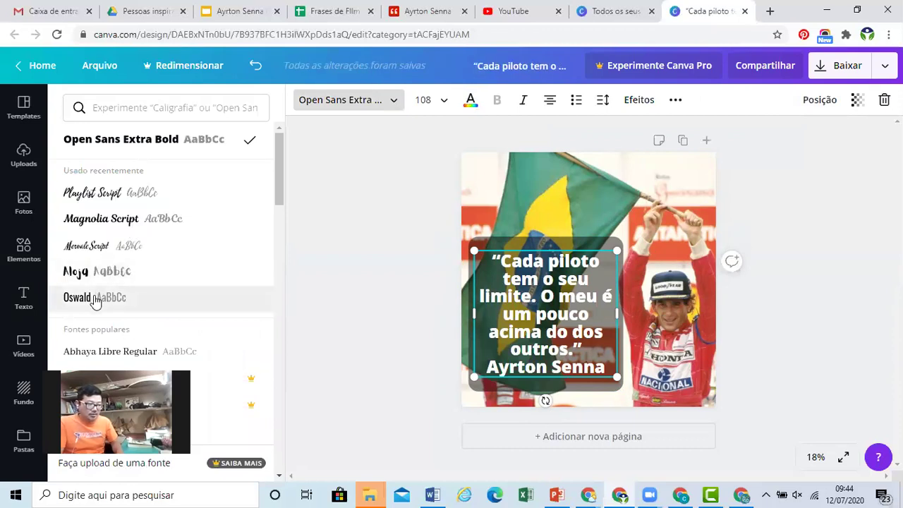
{"action": "left_click", "coordinate": [96, 302]}
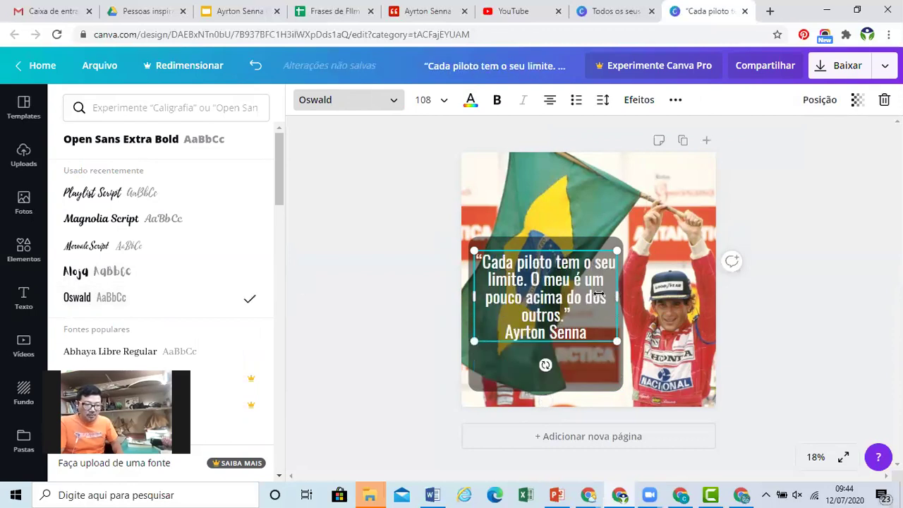
{"action": "left_click_drag", "start_coordinate": [595, 293], "coordinate": [585, 294]}
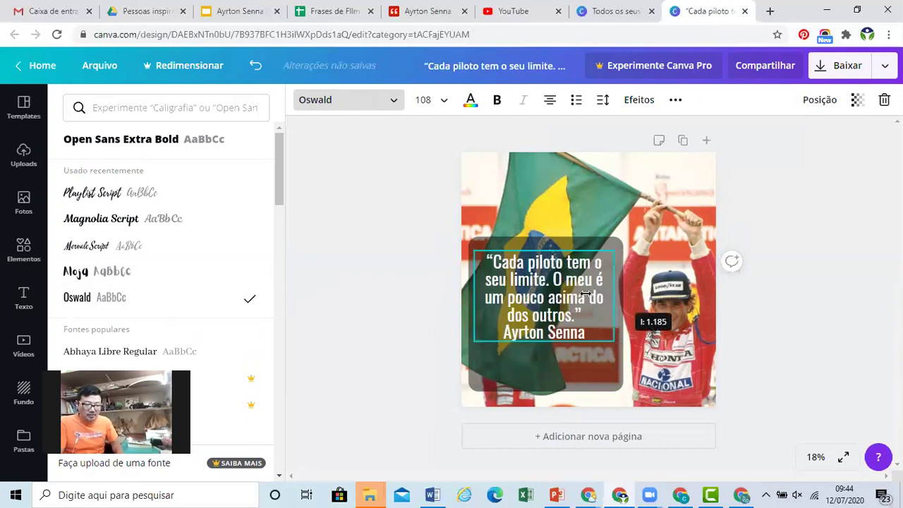
Scale the quote up to size 135 and widen the dark box to 1.404 around it.
{"action": "mouse_move", "coordinate": [585, 293]}
{"action": "left_mouse_down"}
{"action": "mouse_move", "coordinate": [594, 330]}
{"action": "mouse_move", "coordinate": [612, 329]}
{"action": "left_mouse_up"}
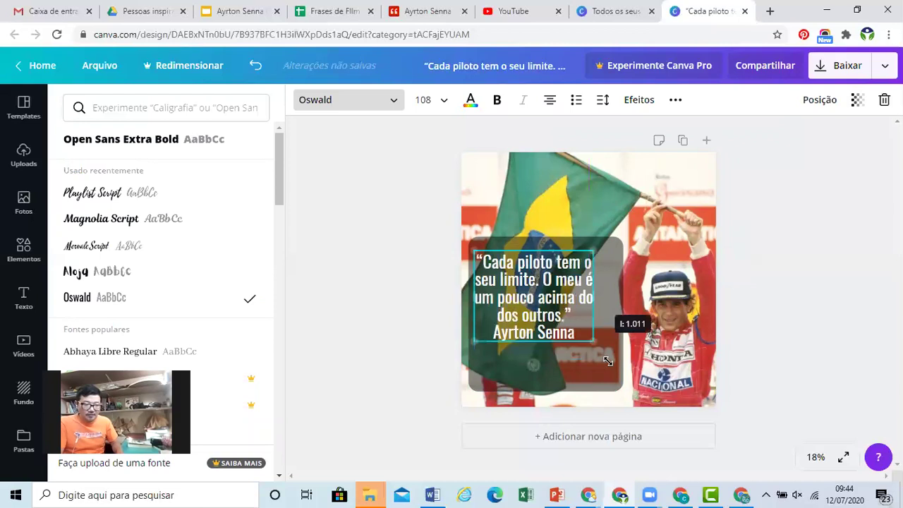
{"action": "left_click_drag", "start_coordinate": [616, 369], "coordinate": [639, 390]}
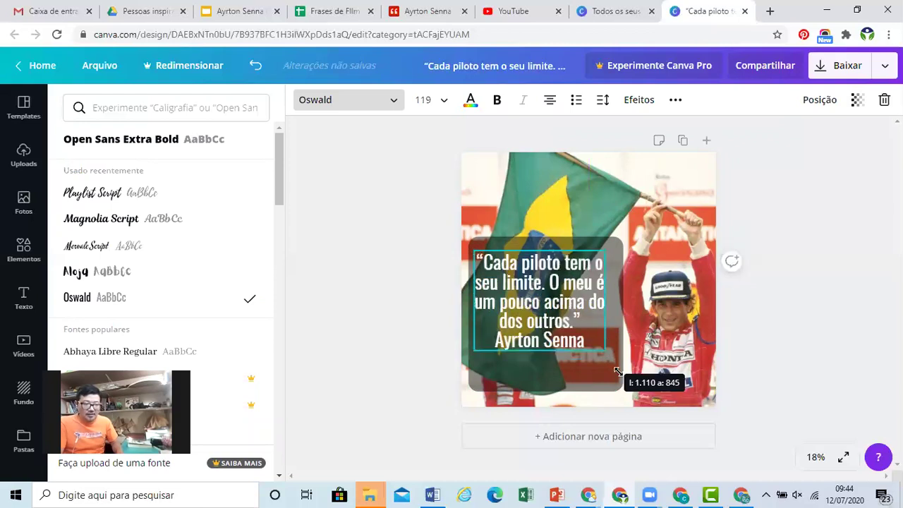
{"action": "mouse_move", "coordinate": [596, 339]}
{"action": "left_mouse_down"}
{"action": "mouse_move", "coordinate": [624, 370]}
{"action": "mouse_move", "coordinate": [610, 366]}
{"action": "mouse_move", "coordinate": [605, 374]}
{"action": "left_mouse_up"}
{"action": "left_click", "coordinate": [609, 366]}
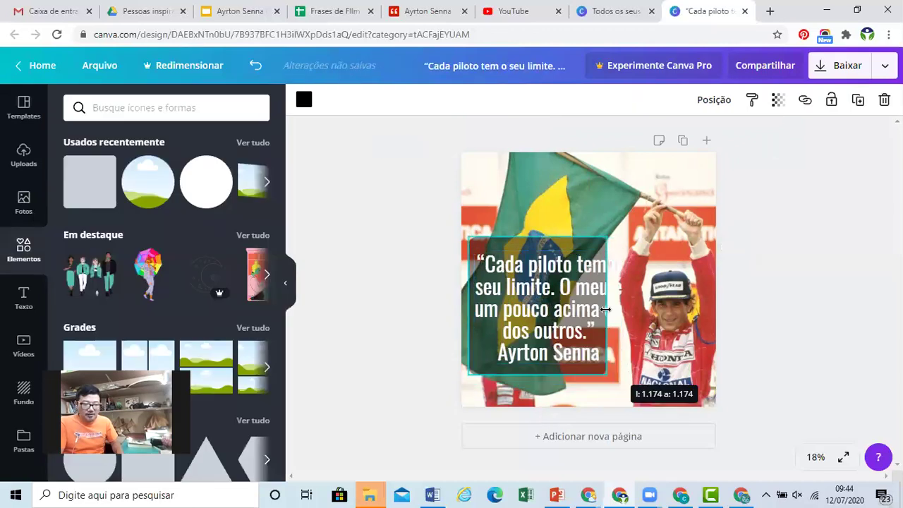
{"action": "left_click_drag", "start_coordinate": [632, 306], "coordinate": [635, 305]}
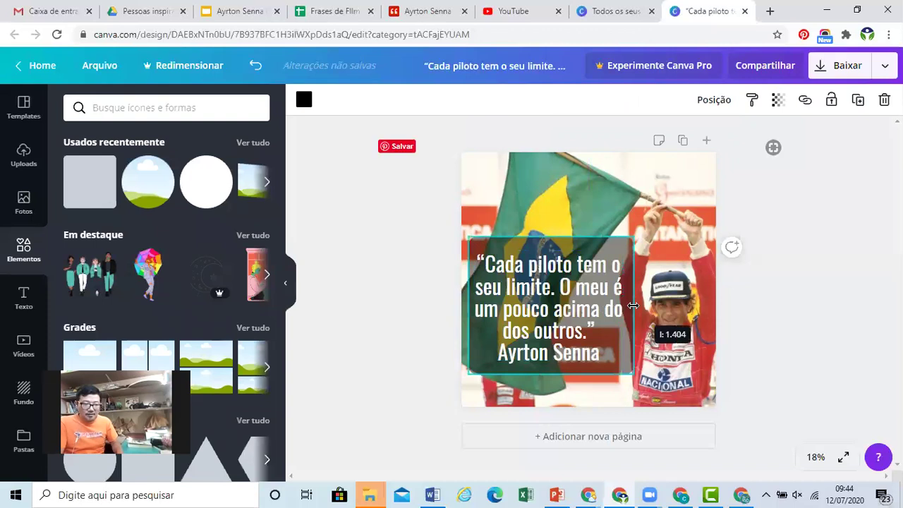
{"action": "left_click", "coordinate": [809, 297]}
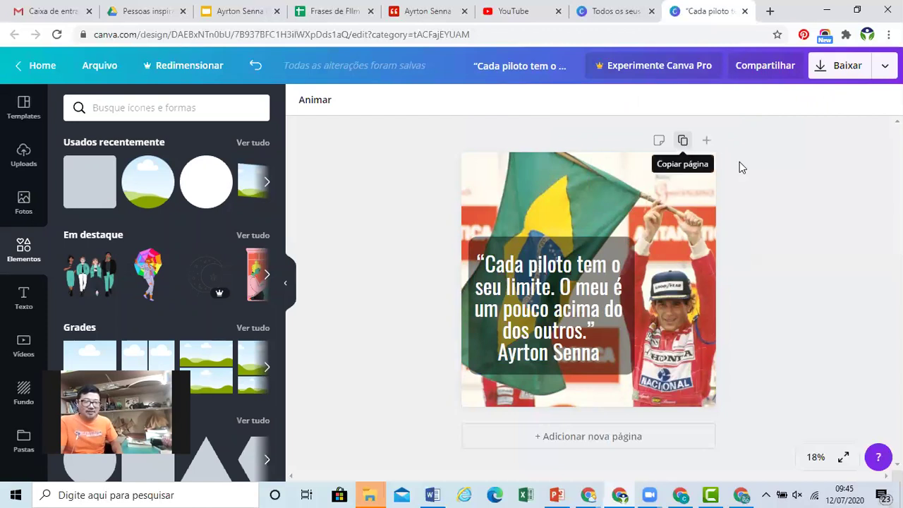
Duplicate the current page to create page 2.
{"action": "left_click", "coordinate": [682, 143]}
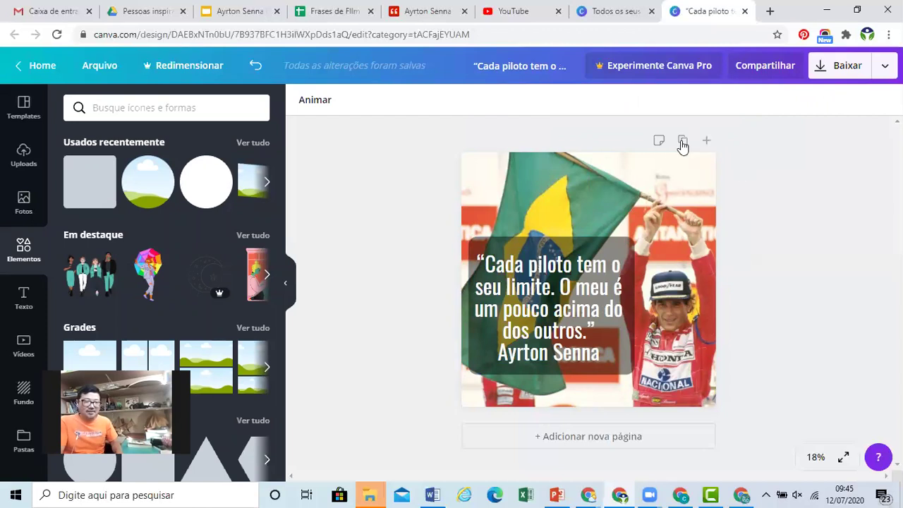
{"action": "left_click", "coordinate": [683, 143]}
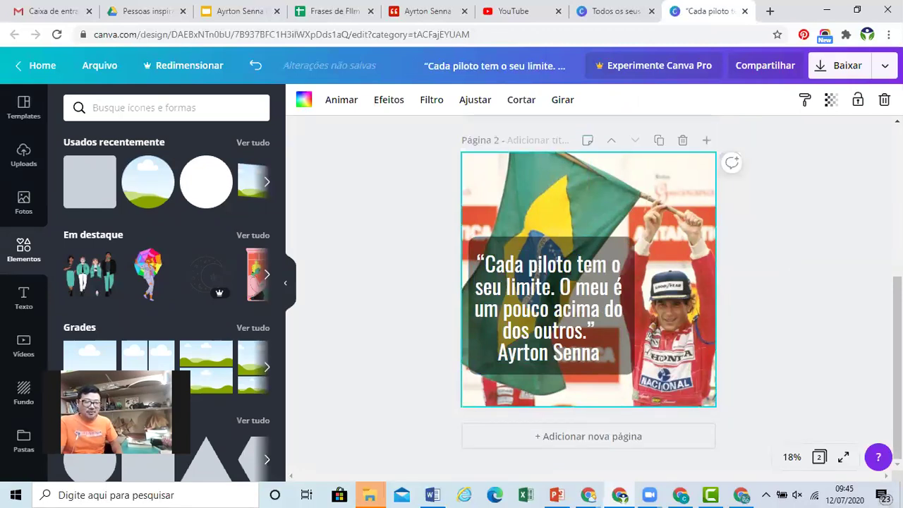
{"action": "scroll", "coordinate": [588, 296], "scroll_direction": "up", "scroll_amount": 3}
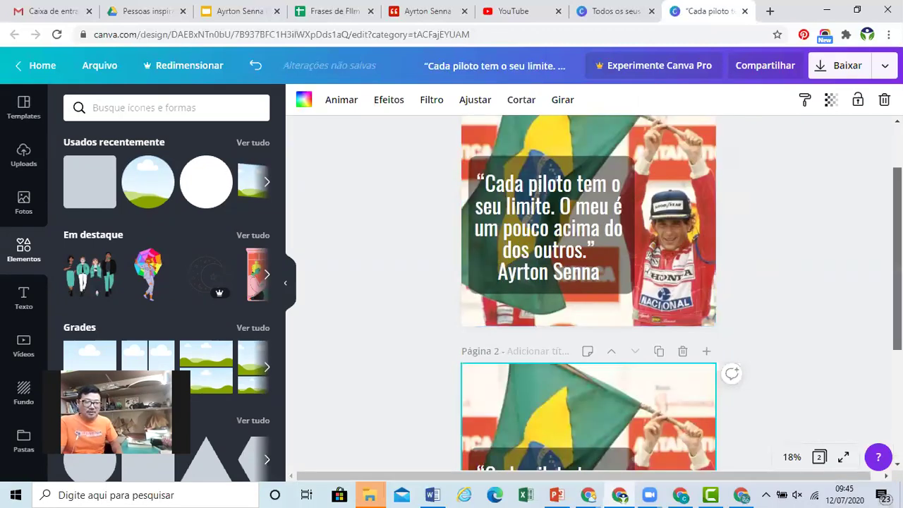
{"action": "scroll", "coordinate": [588, 292], "scroll_direction": "up", "scroll_amount": 1}
{"action": "scroll", "coordinate": [672, 177], "scroll_direction": "down", "scroll_amount": 4}
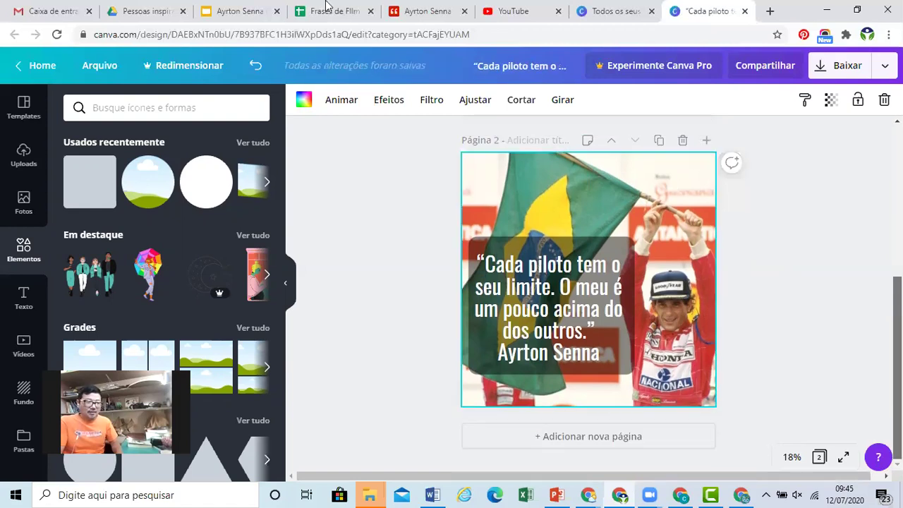
Copy the quote from spreadsheet cell A5 and paste it over page 2's quote text.
{"action": "left_click", "coordinate": [309, 22]}
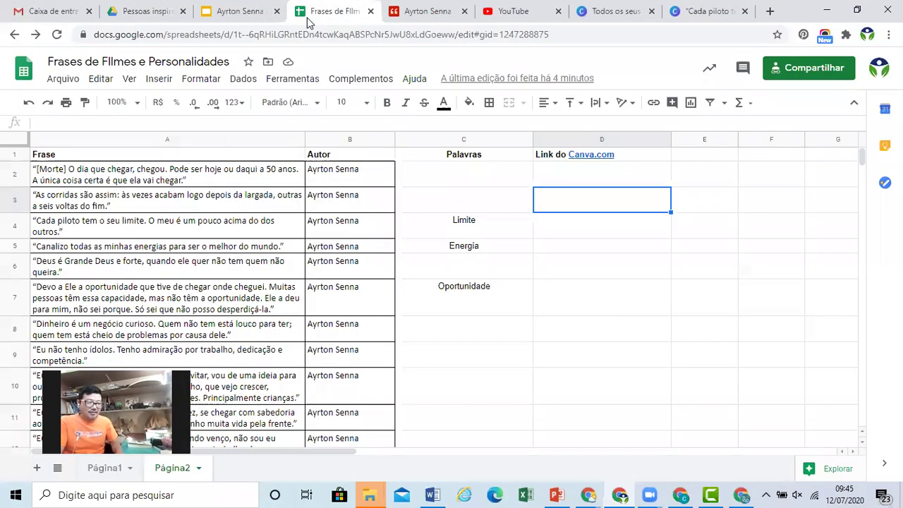
{"action": "left_click", "coordinate": [206, 244]}
{"action": "triple_click", "coordinate": [205, 244]}
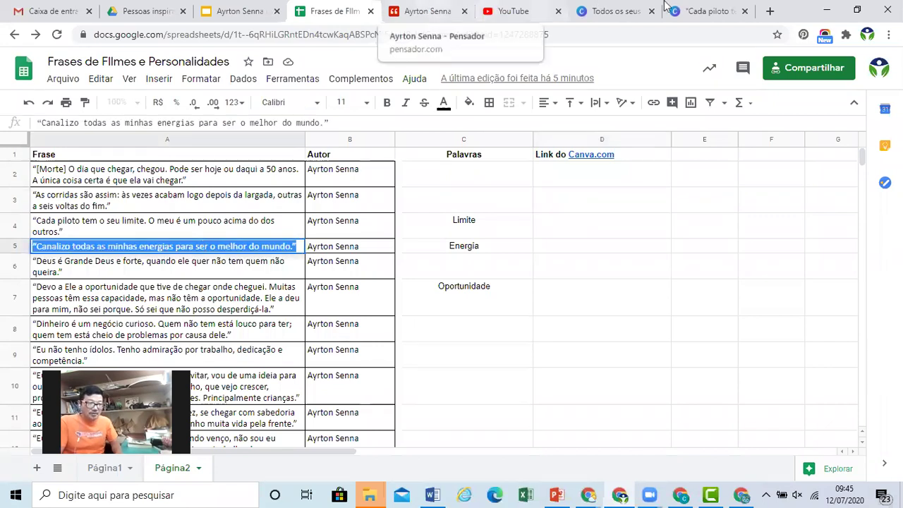
{"action": "left_click", "coordinate": [709, 9]}
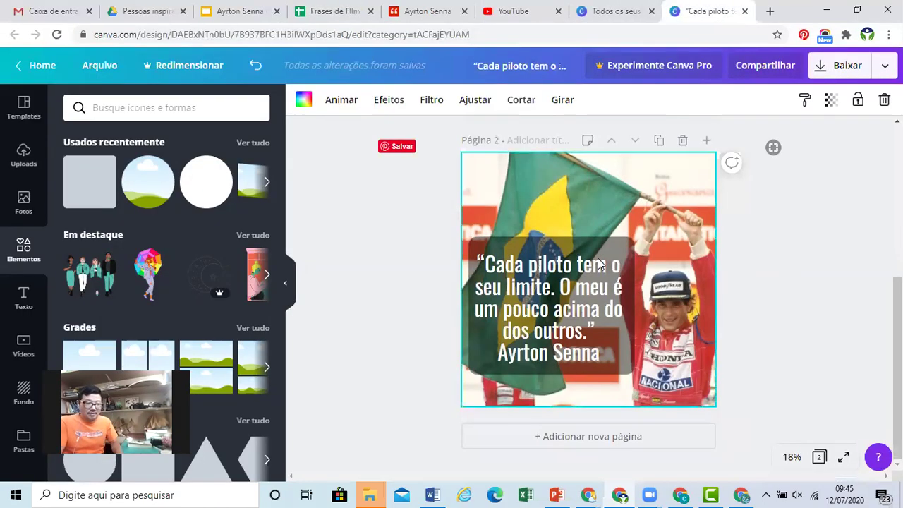
{"action": "left_click", "coordinate": [568, 281]}
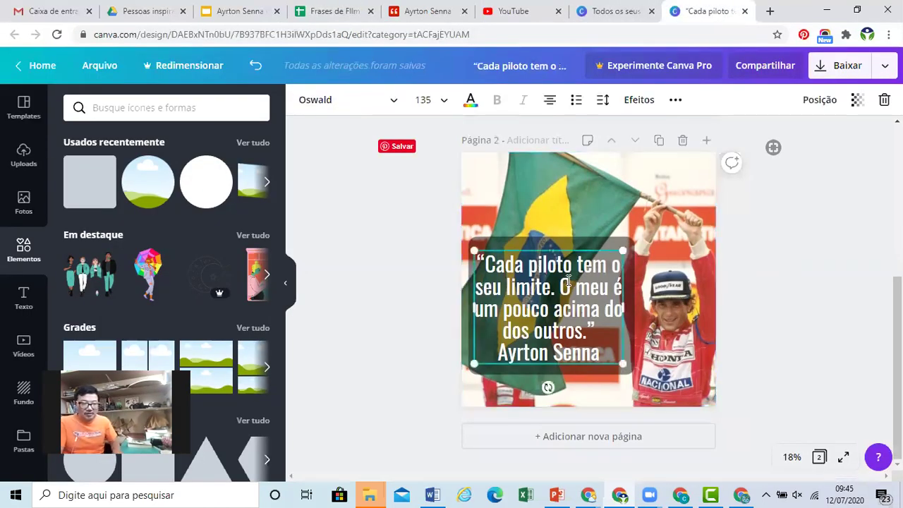
{"action": "left_click", "coordinate": [568, 281]}
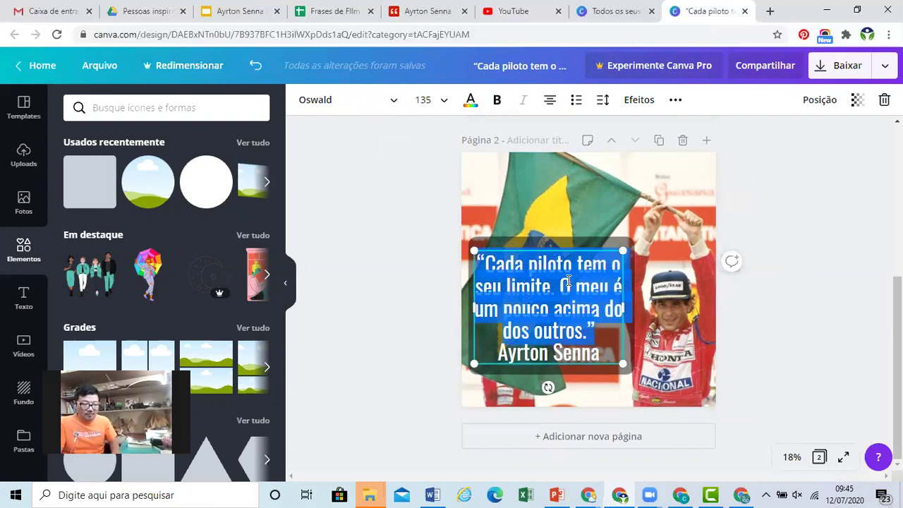
{"action": "type", "text": "Canalizo todas as minhas energias para ser o melhor do mundo."}
{"action": "mouse_move", "coordinate": [589, 280]}
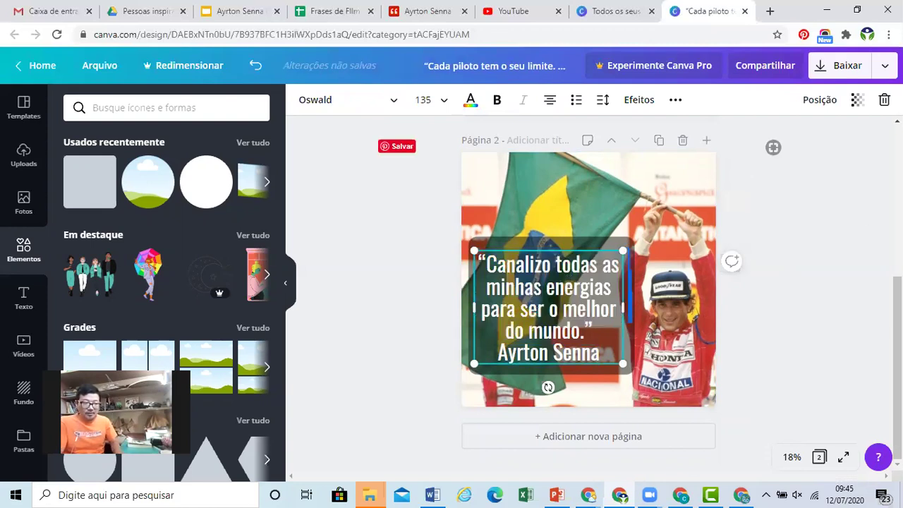
{"action": "key", "text": "Escape"}
Select the flag photo on page 2.
{"action": "scroll", "coordinate": [593, 283], "scroll_direction": "up", "scroll_amount": 4}
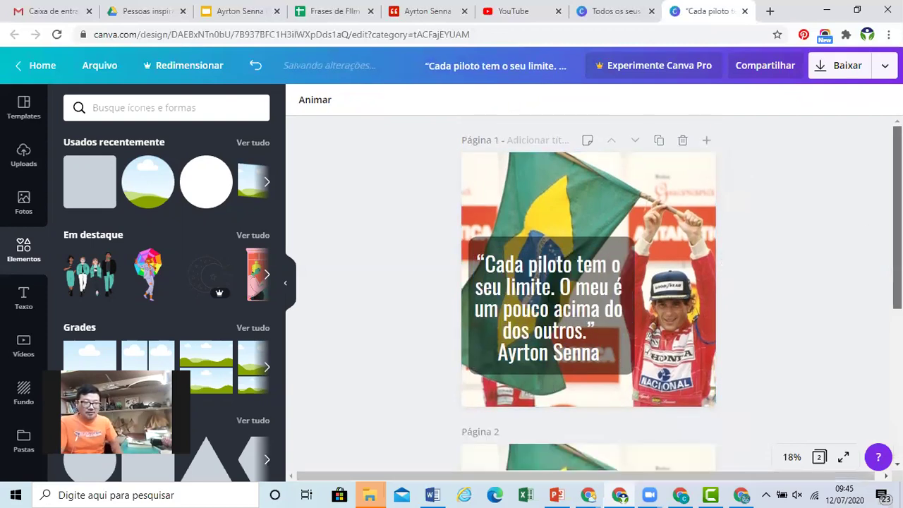
{"action": "scroll", "coordinate": [593, 282], "scroll_direction": "down", "scroll_amount": 1}
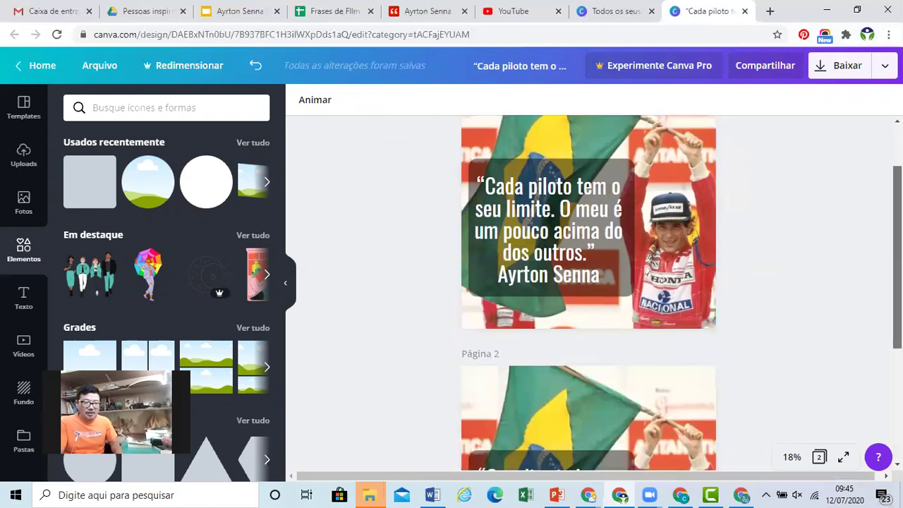
{"action": "scroll", "coordinate": [588, 293], "scroll_direction": "down", "scroll_amount": 3}
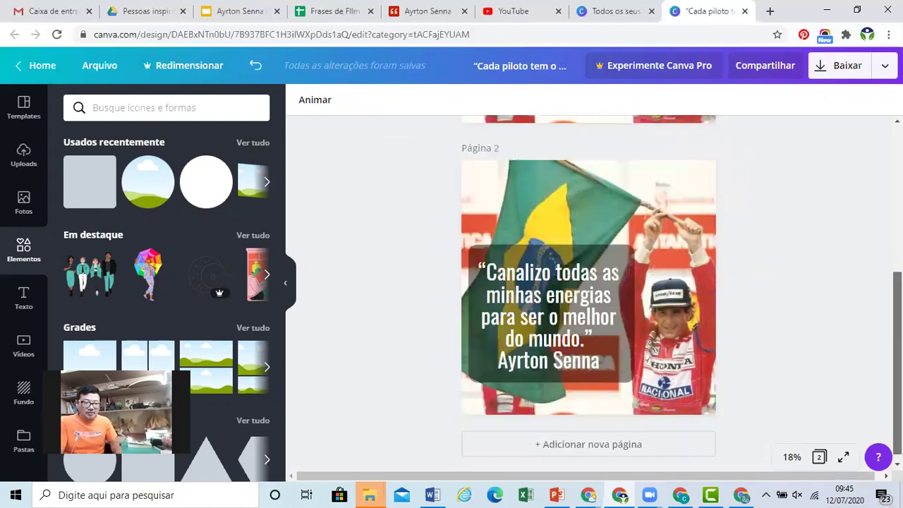
{"action": "left_click", "coordinate": [682, 230]}
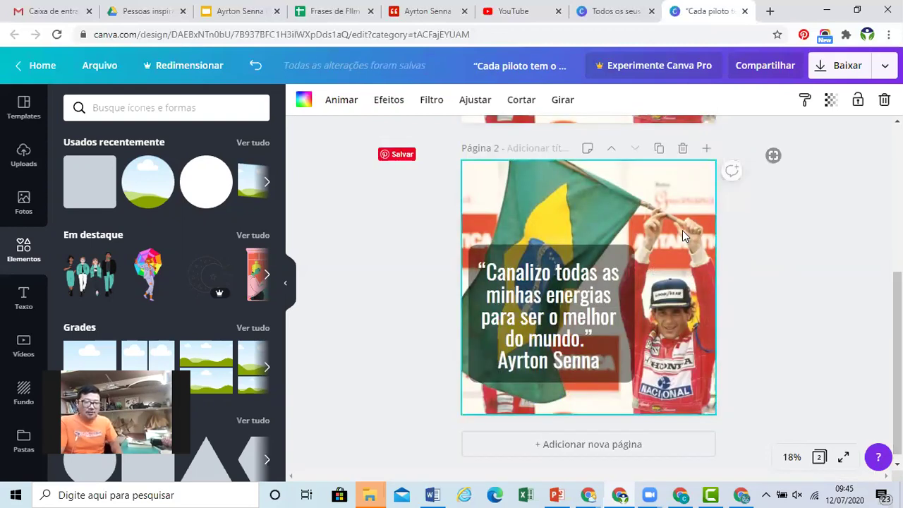
Set the page 2 flag photo's Brilho slider to -50 under Ajustar.
{"action": "left_click", "coordinate": [391, 102]}
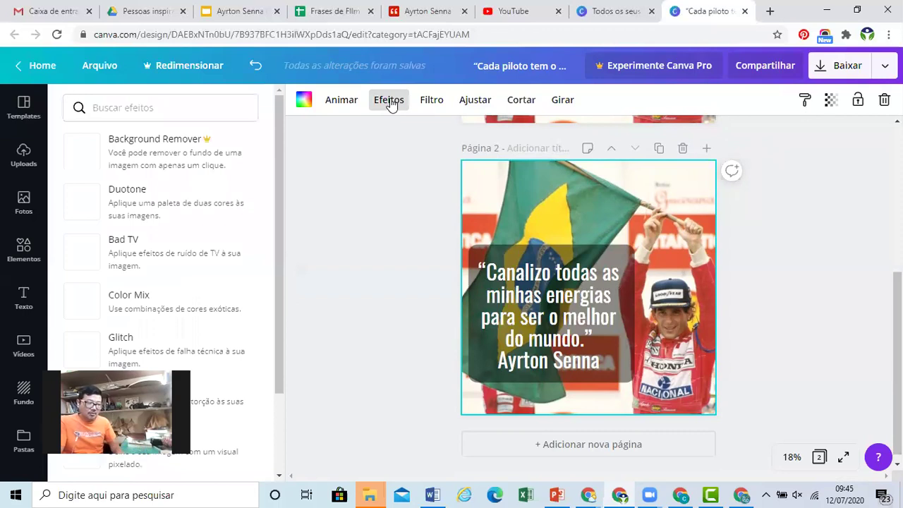
{"action": "left_click", "coordinate": [475, 101]}
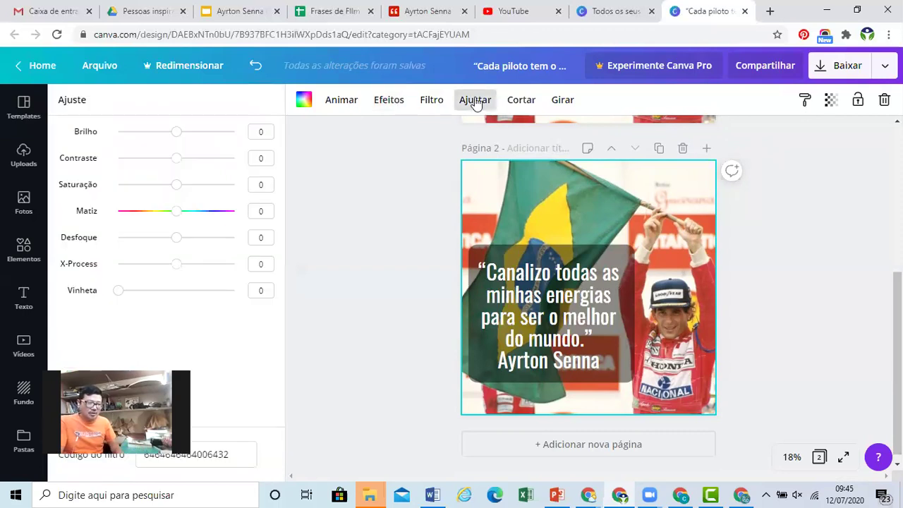
{"action": "left_click", "coordinate": [434, 105]}
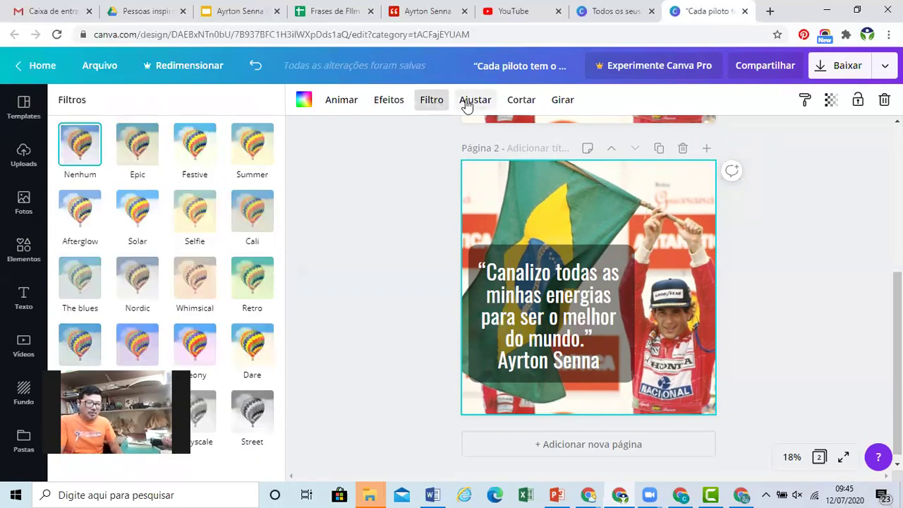
{"action": "left_click", "coordinate": [467, 105]}
{"action": "mouse_move", "coordinate": [176, 132]}
{"action": "left_mouse_down"}
{"action": "mouse_move", "coordinate": [158, 132]}
{"action": "mouse_move", "coordinate": [149, 146]}
{"action": "left_mouse_up"}
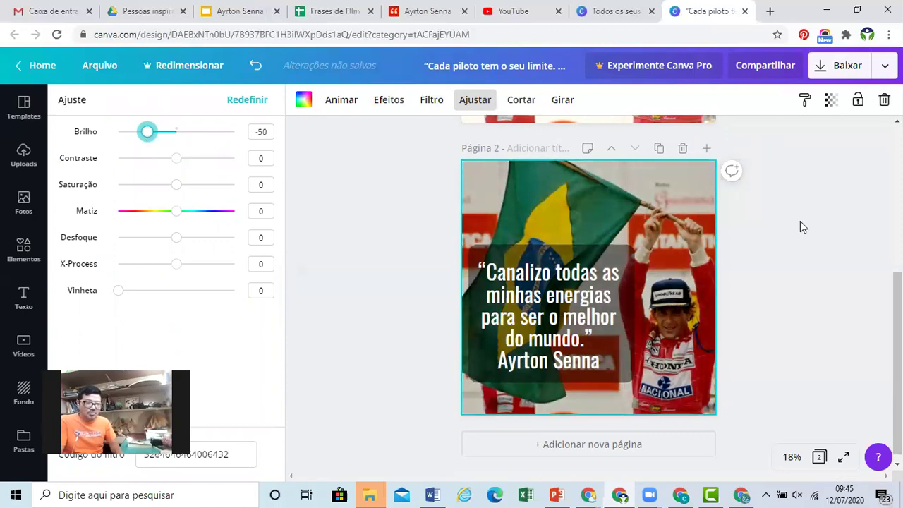
{"action": "key", "text": "Escape"}
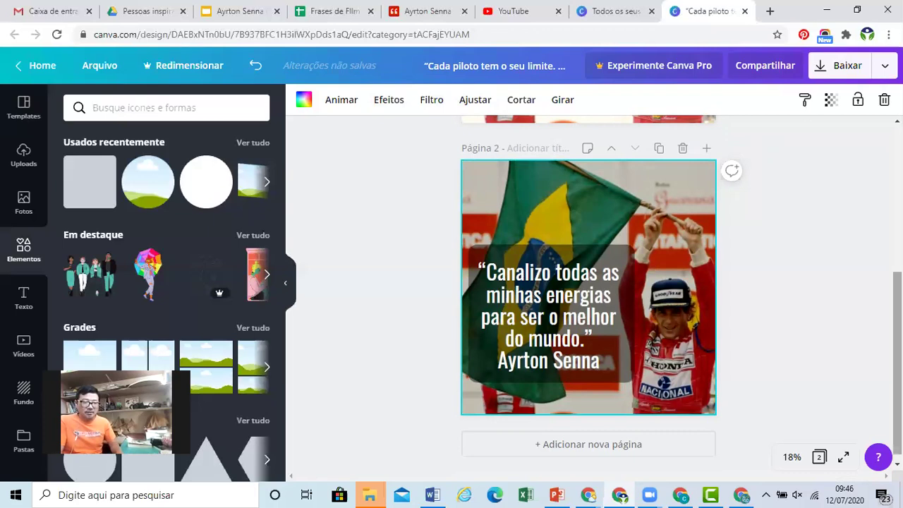
{"action": "scroll", "coordinate": [588, 293], "scroll_direction": "up", "scroll_amount": 3}
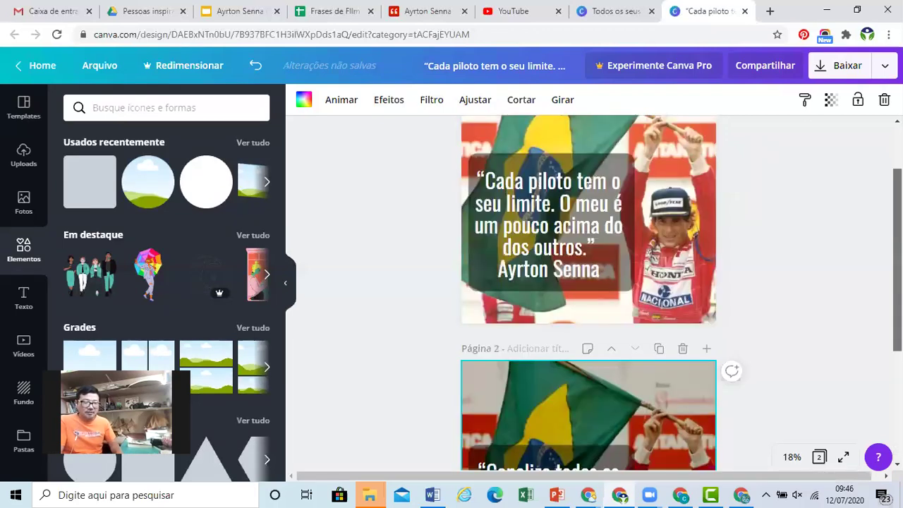
{"action": "scroll", "coordinate": [588, 293], "scroll_direction": "up", "scroll_amount": 1}
{"action": "left_click", "coordinate": [853, 151]}
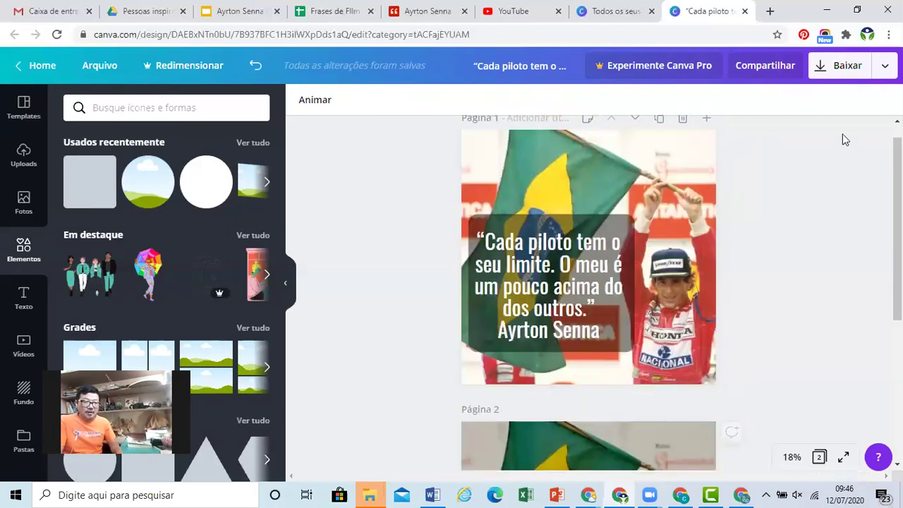
{"action": "left_click", "coordinate": [847, 65]}
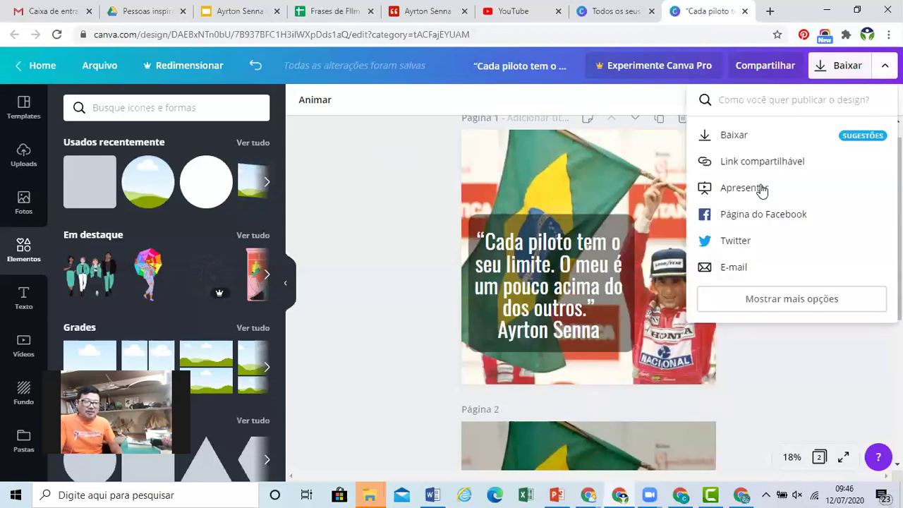
{"action": "left_click", "coordinate": [761, 186]}
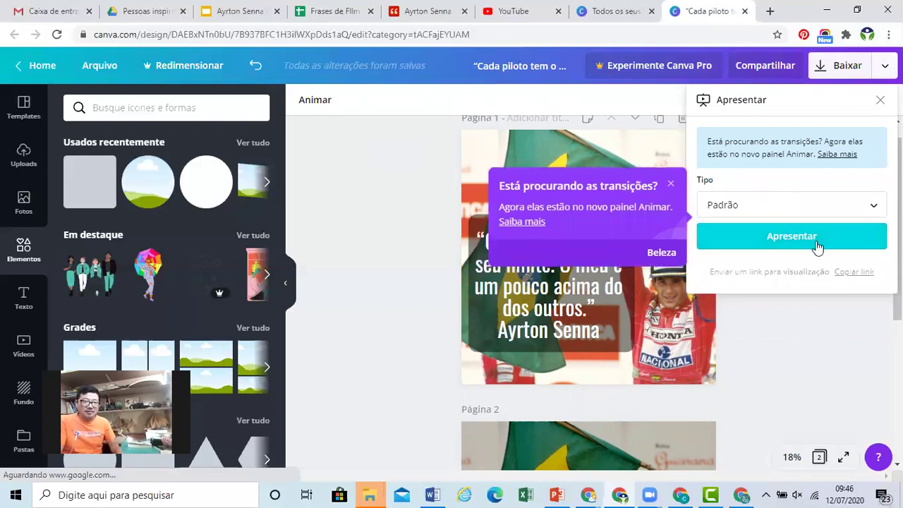
{"action": "left_click", "coordinate": [818, 240]}
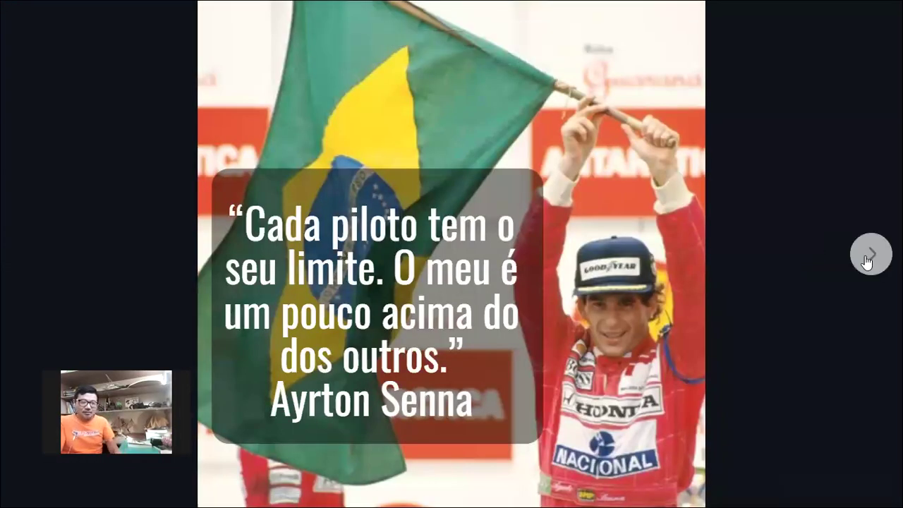
{"action": "left_click", "coordinate": [868, 263]}
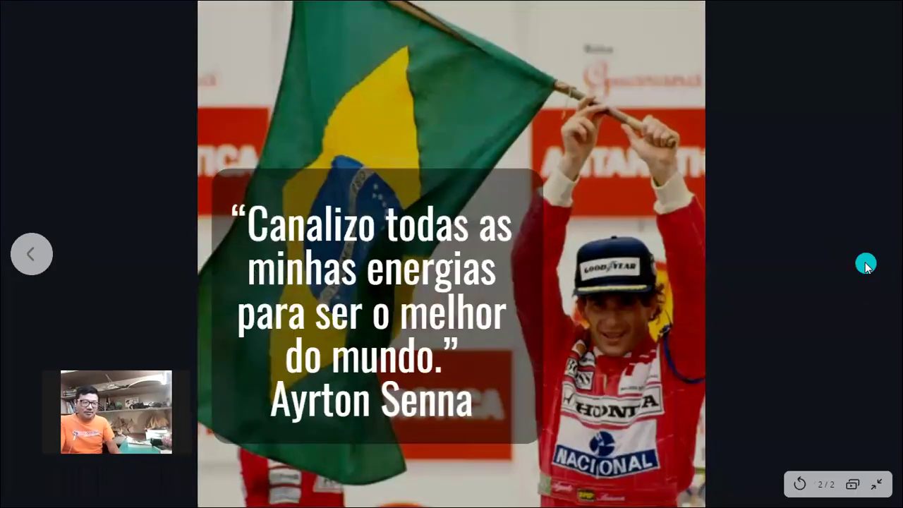
{"action": "left_click", "coordinate": [31, 253]}
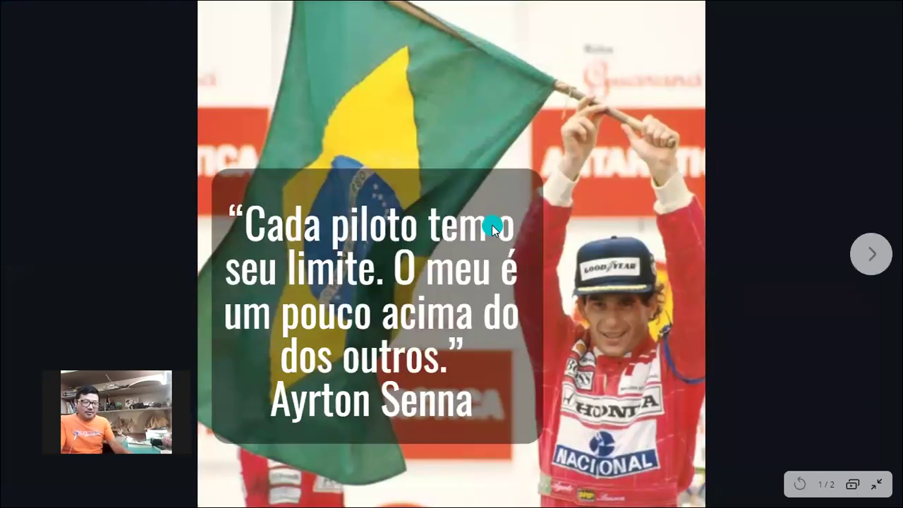
{"action": "key", "text": "Escape"}
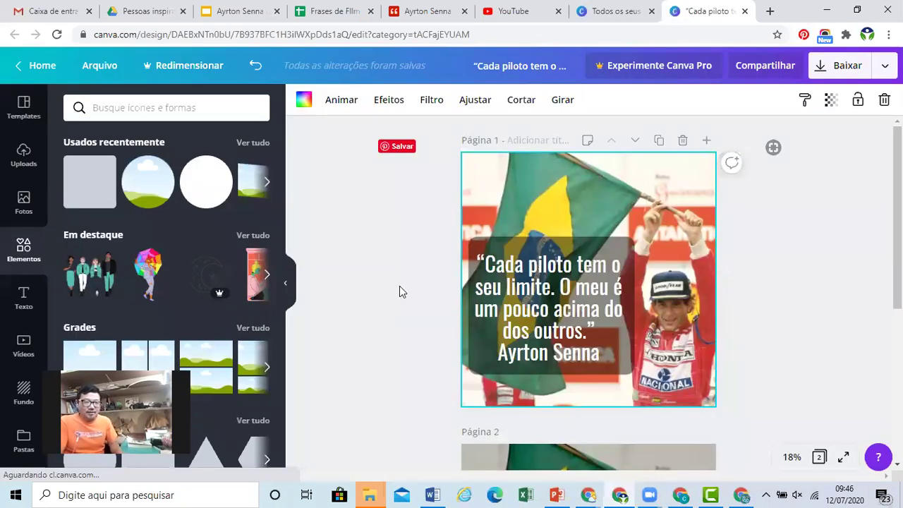
{"action": "left_click", "coordinate": [332, 12]}
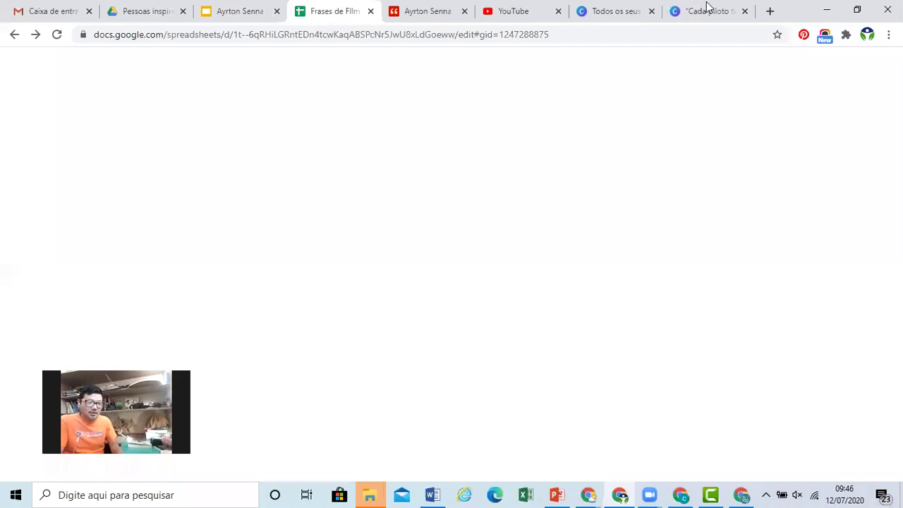
Copy the design's 'Enviar um link para edição' link, paste it, and go to the Frases de Filmes spreadsheet.
{"action": "left_click", "coordinate": [706, 11]}
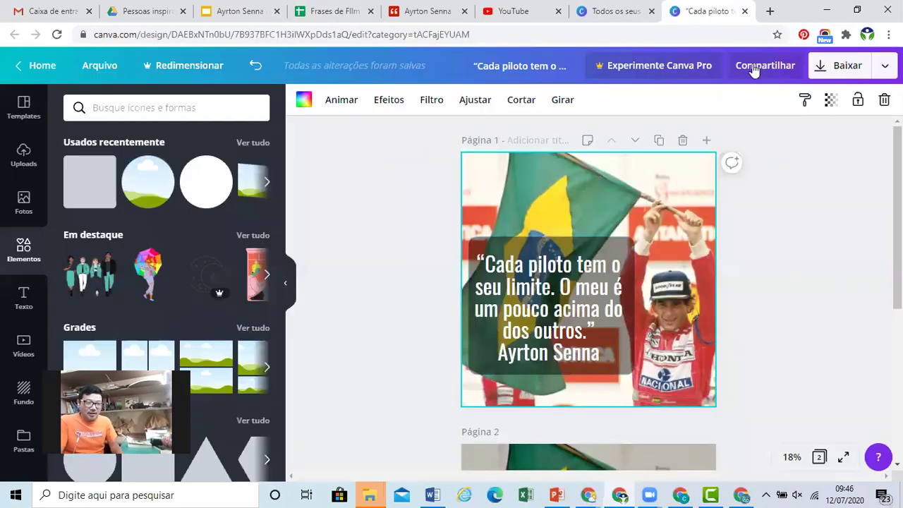
{"action": "left_click", "coordinate": [757, 68]}
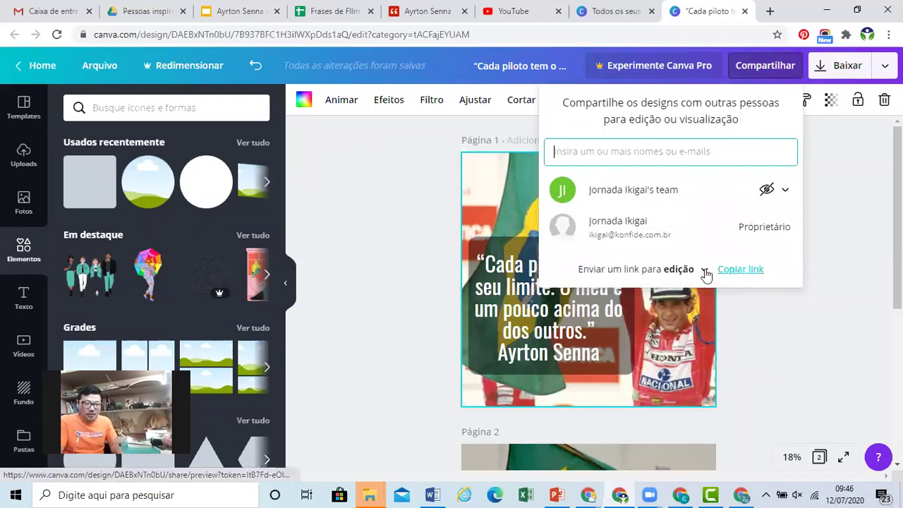
{"action": "left_click", "coordinate": [704, 270]}
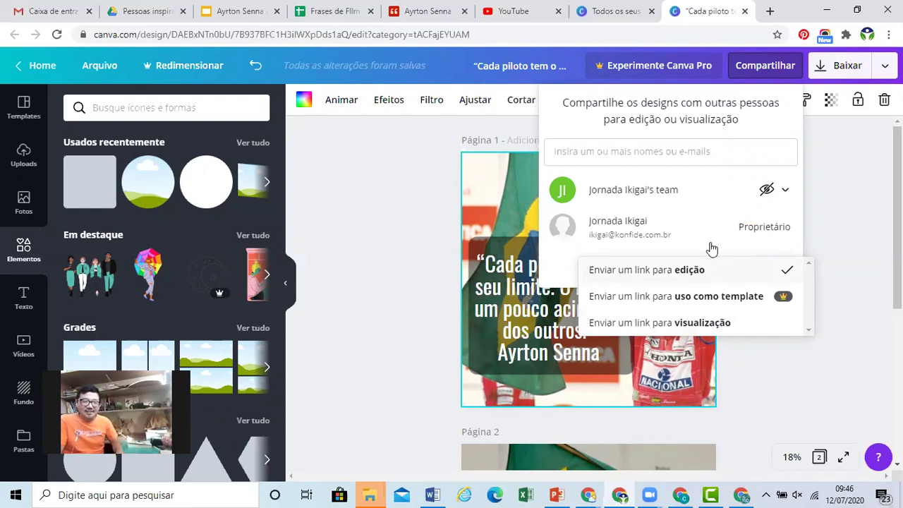
{"action": "left_click", "coordinate": [741, 273]}
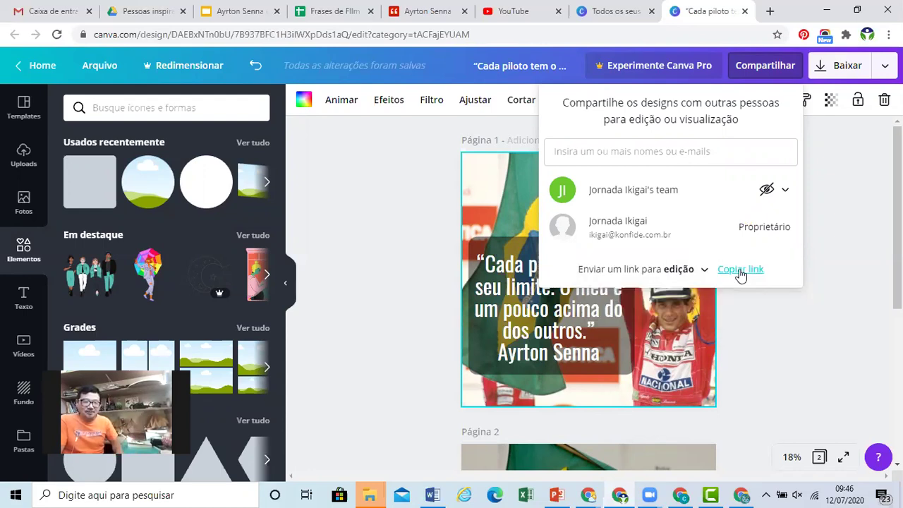
{"action": "left_click", "coordinate": [741, 272]}
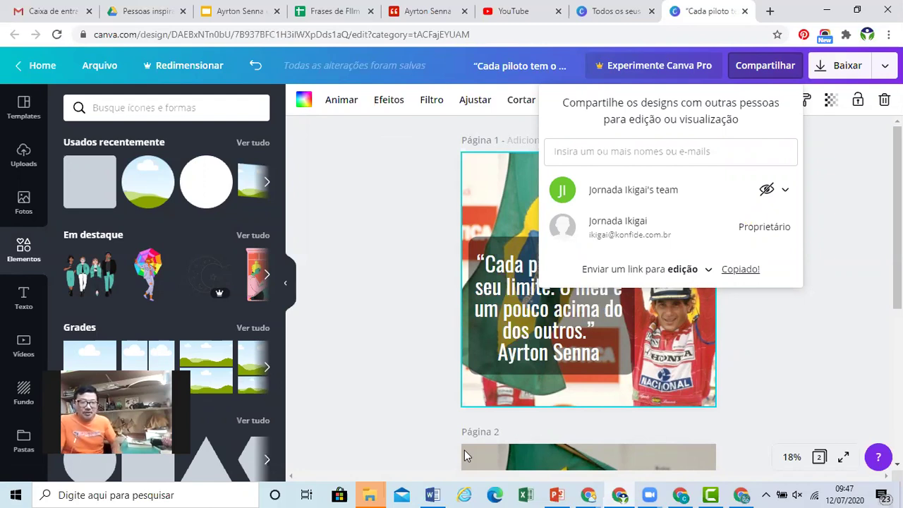
{"action": "key", "text": "ctrl+v"}
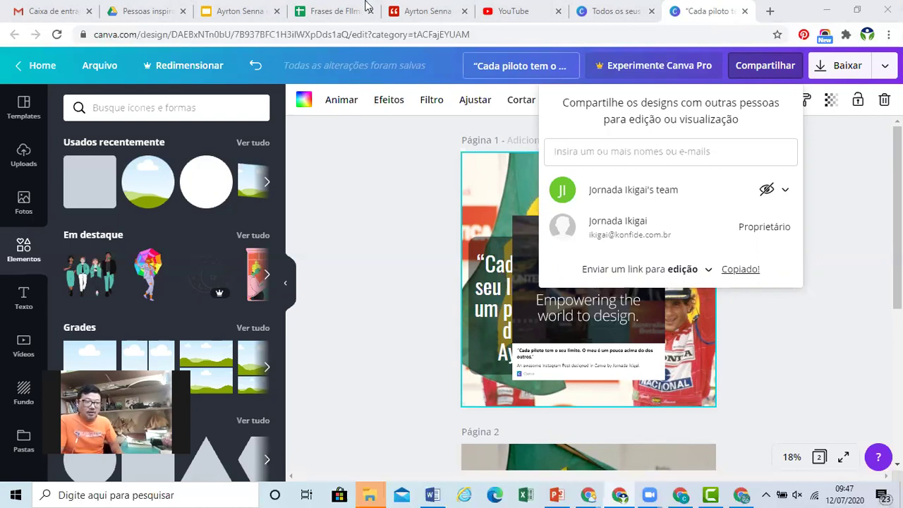
{"action": "left_click", "coordinate": [335, 16]}
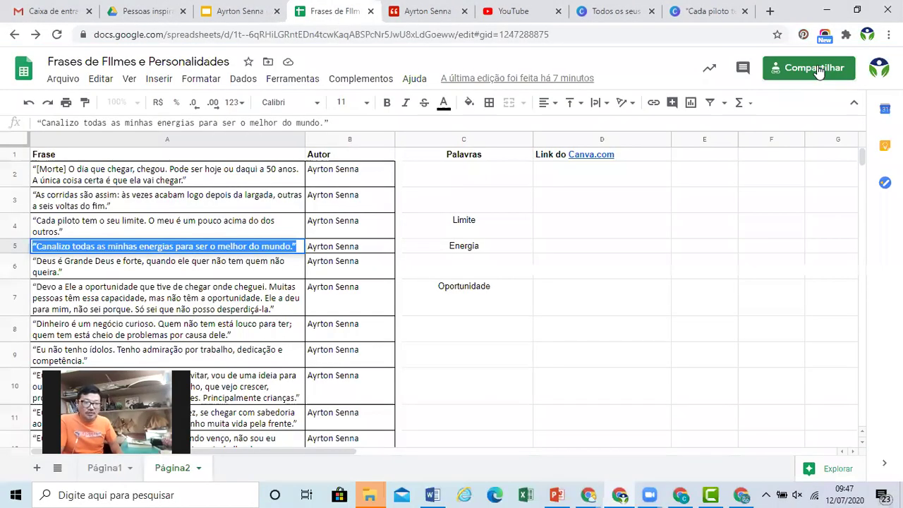
{"action": "left_click", "coordinate": [818, 69]}
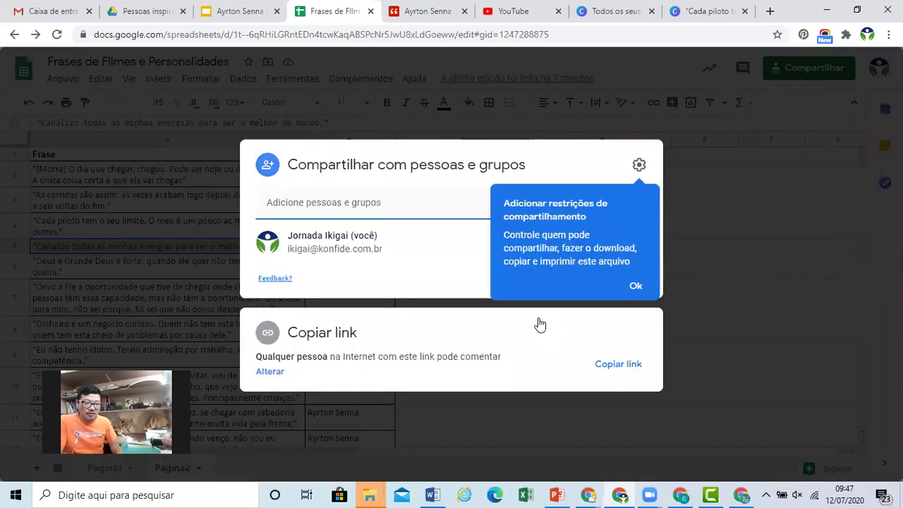
{"action": "left_click", "coordinate": [623, 370]}
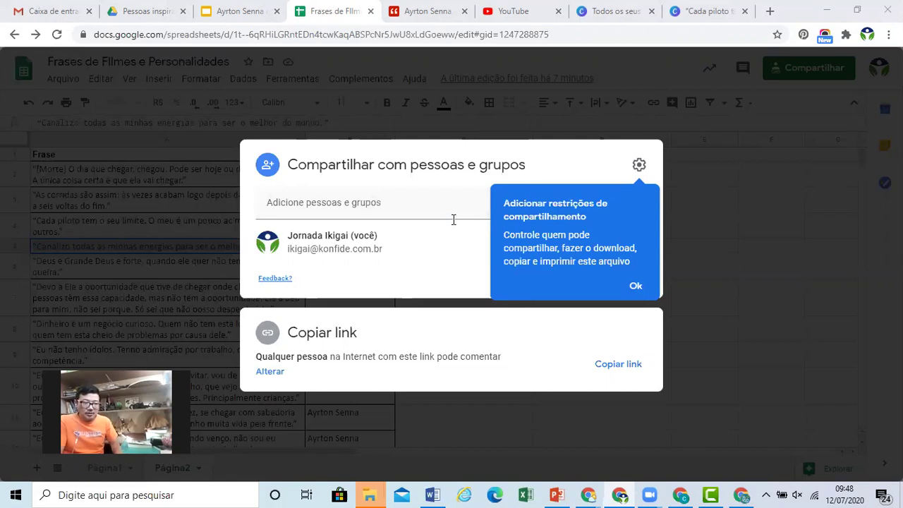
{"action": "left_click", "coordinate": [748, 293]}
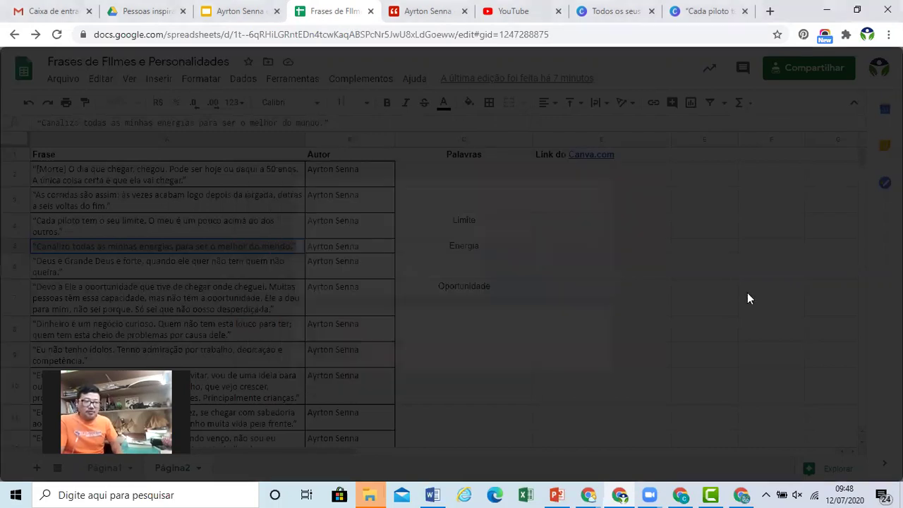
Switch to the Ayrton Senna e Educação PowerPoint window with Alt+Tab.
{"action": "key", "text": "alt+Tab"}
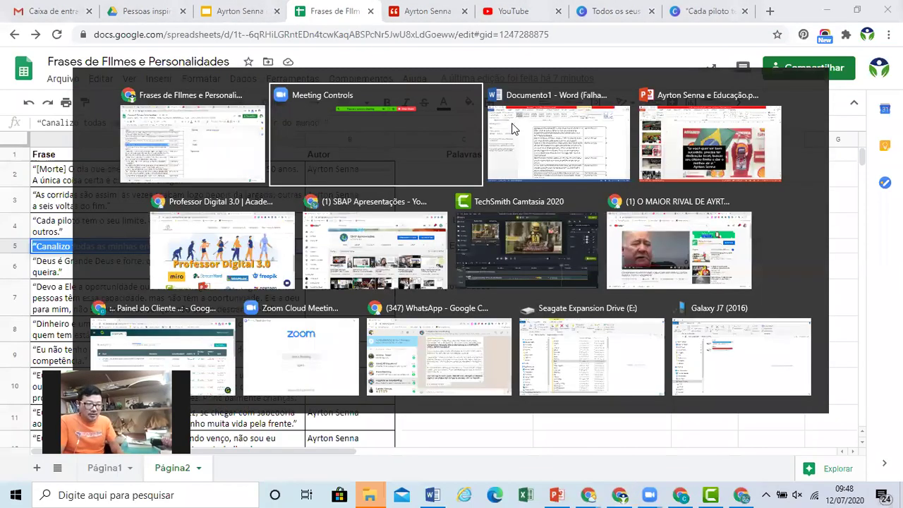
{"action": "key", "text": "alt+Tab"}
{"action": "key", "text": "alt+Tab"}
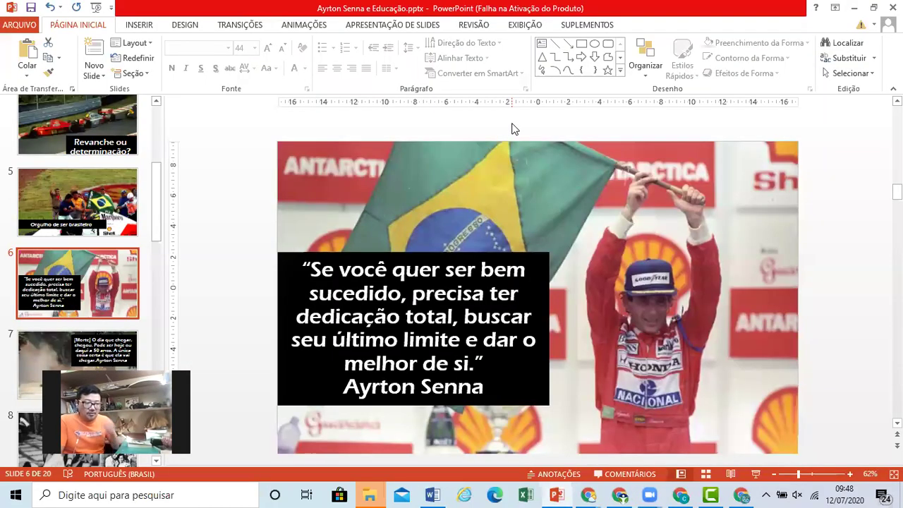